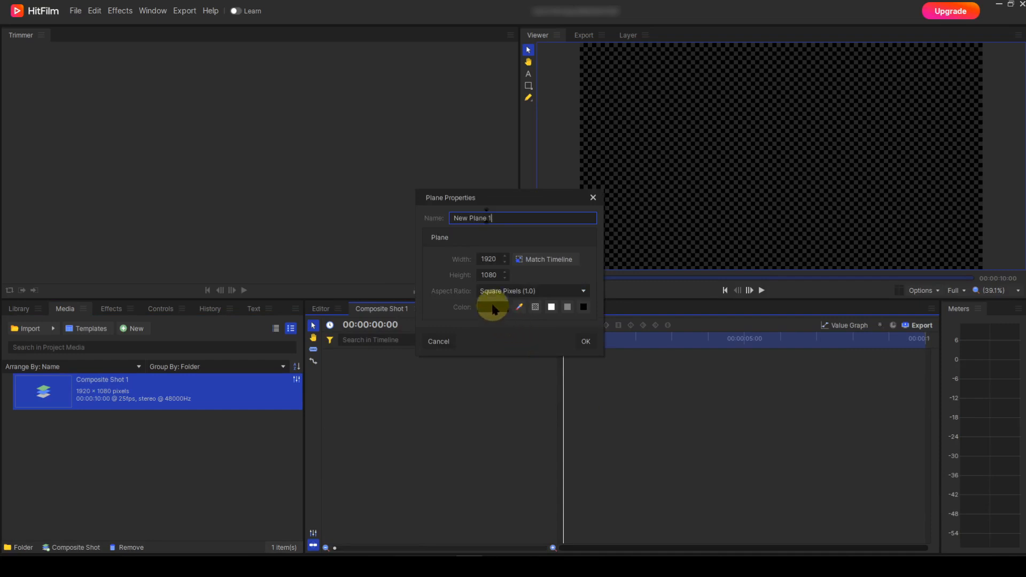
- Name the new 1920 × 1080 plane Yellow, set its color to yellow, and create it in the composite shot
left_click_drag(499, 217, 454, 219)
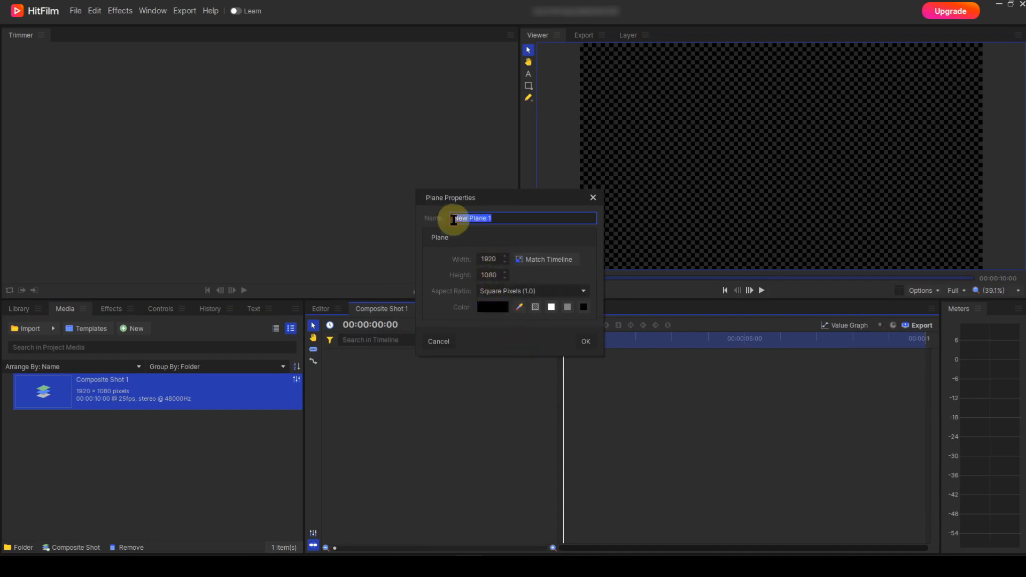
type("Y")
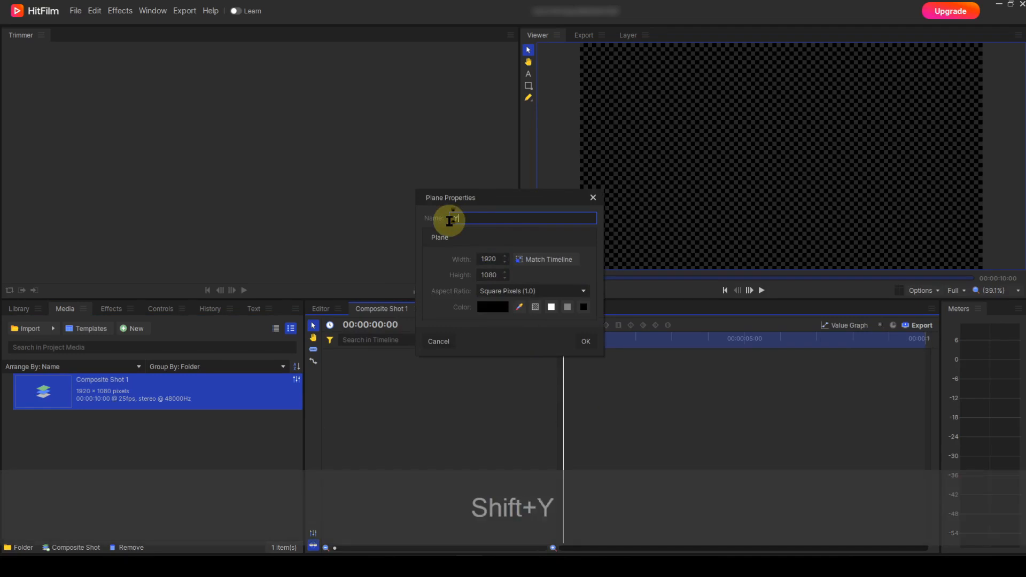
type("ellow")
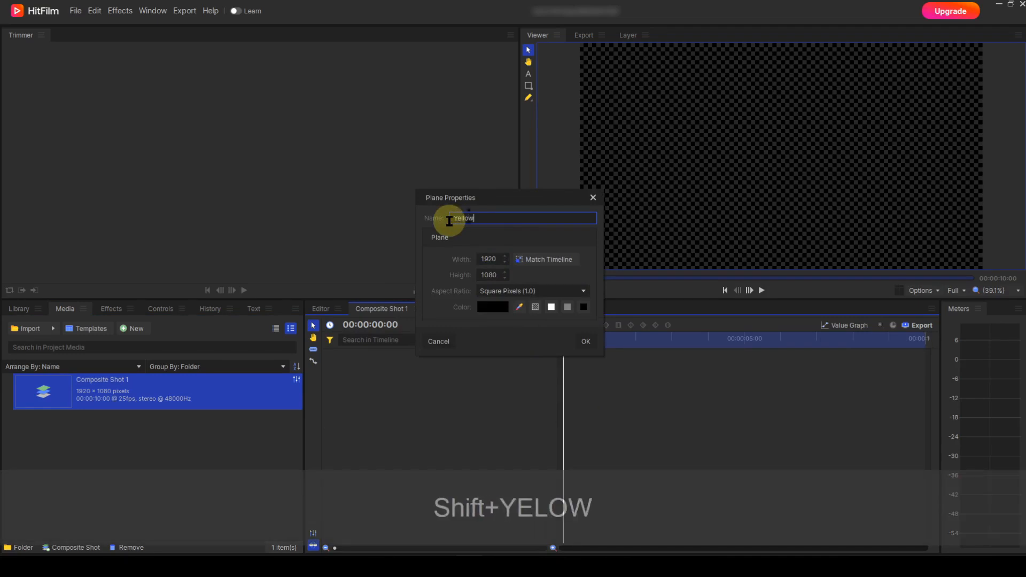
left_click(492, 307)
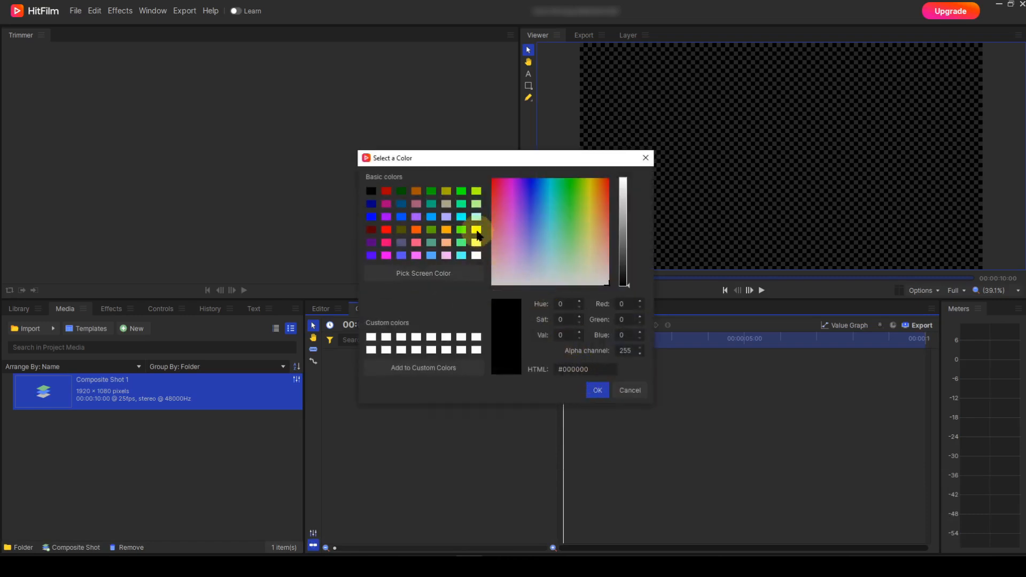
left_click(477, 231)
left_click(598, 392)
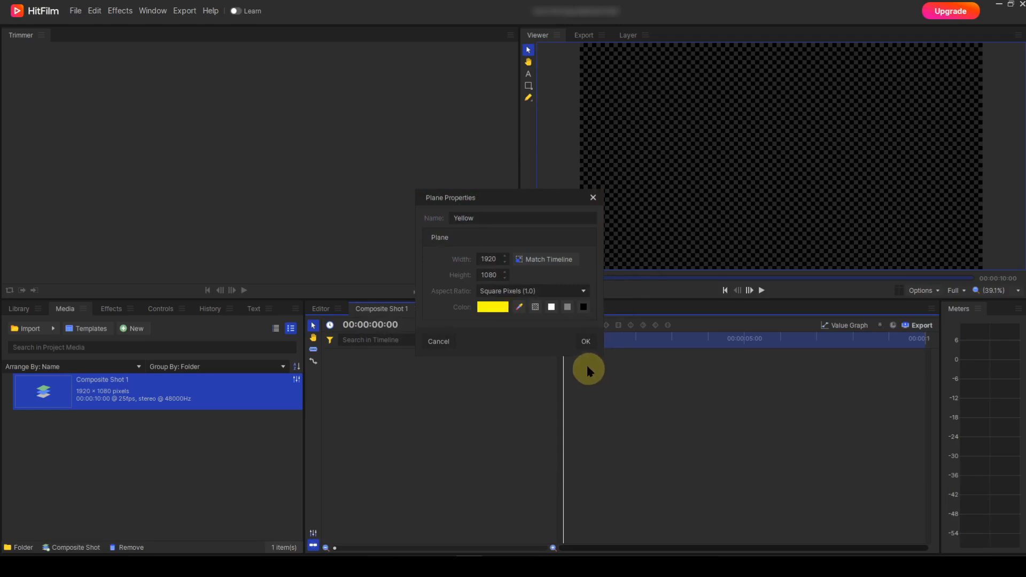
left_click(585, 342)
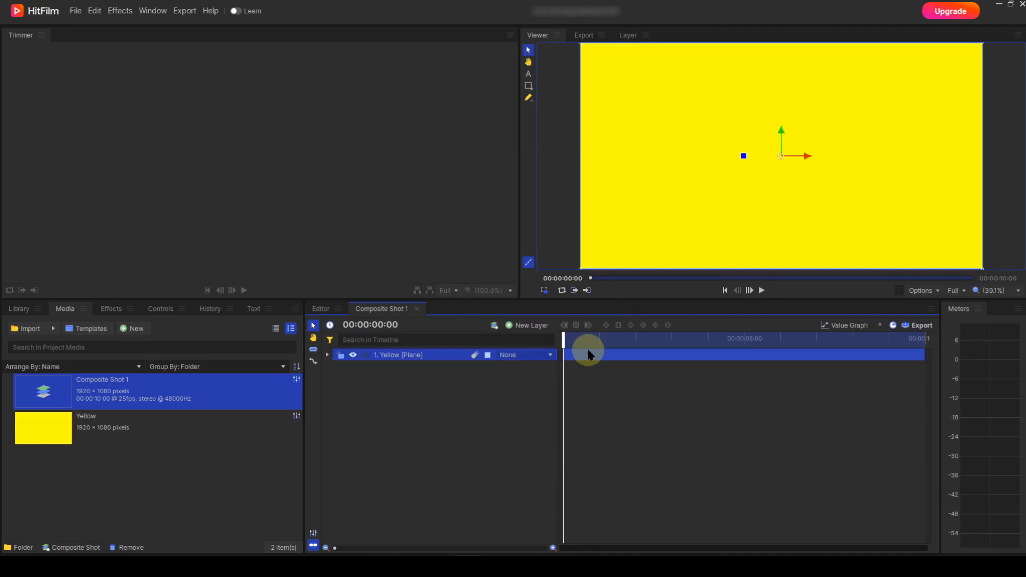
- Examine the available shape mask and freehand mask tools for the Yellow plane in both the Layer and Viewer views
left_click(626, 35)
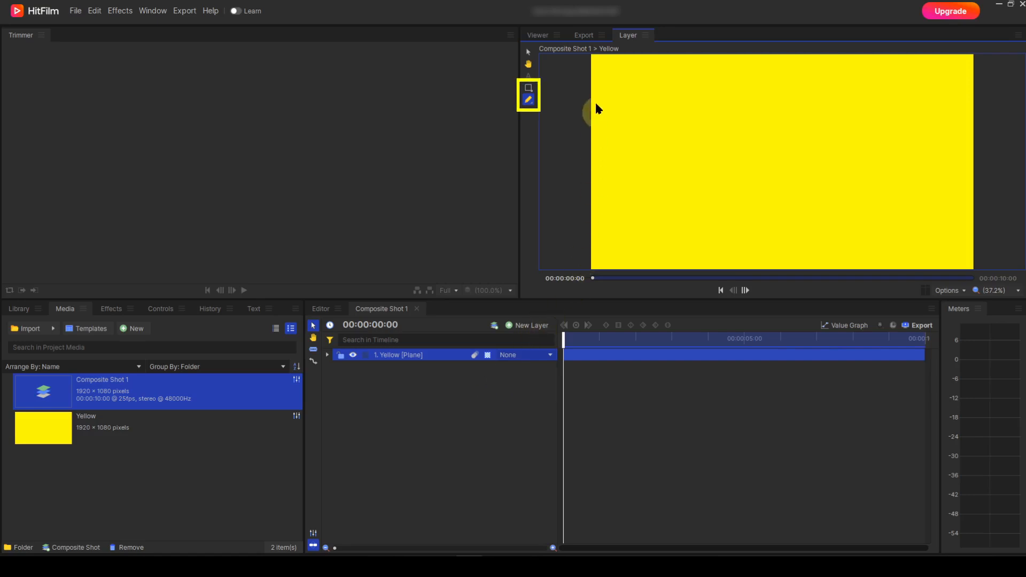
left_click(540, 36)
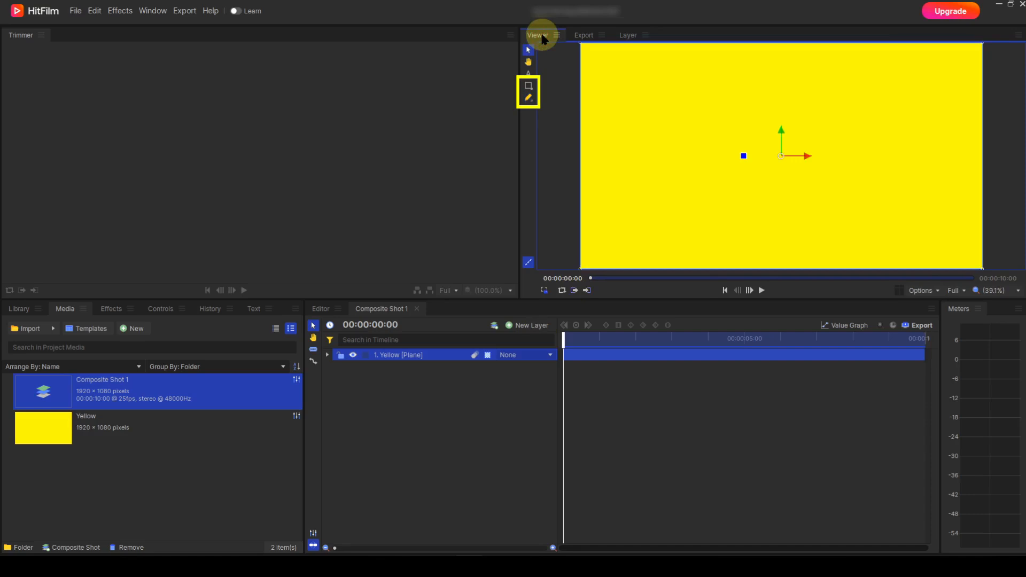
left_click(626, 35)
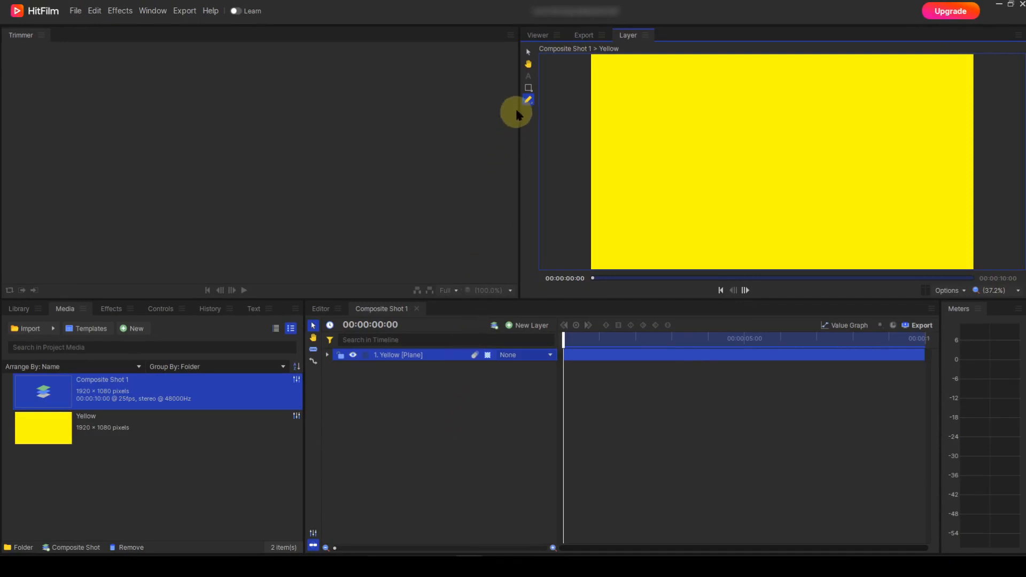
left_click(528, 88)
left_click(528, 88)
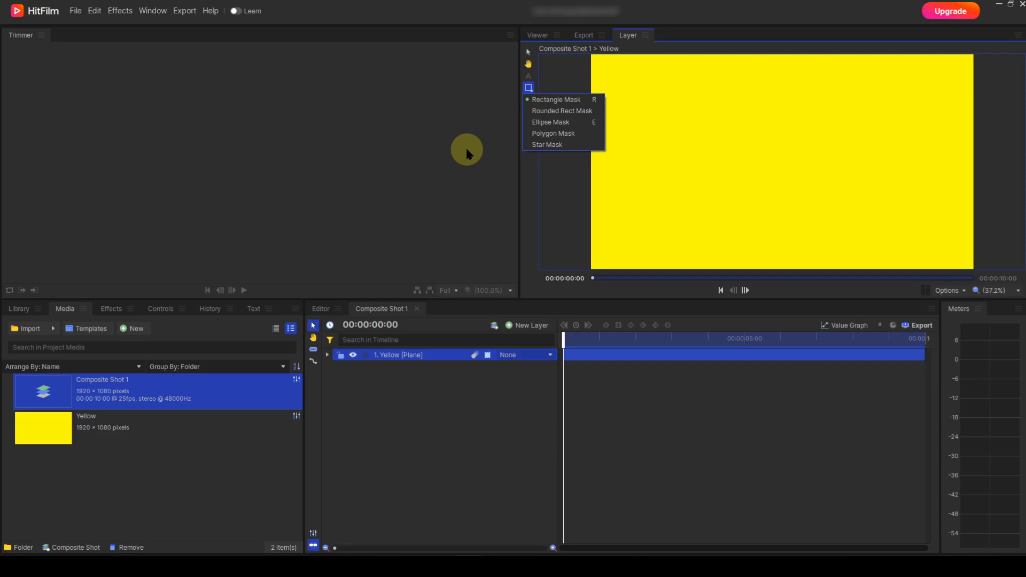
left_click(547, 145)
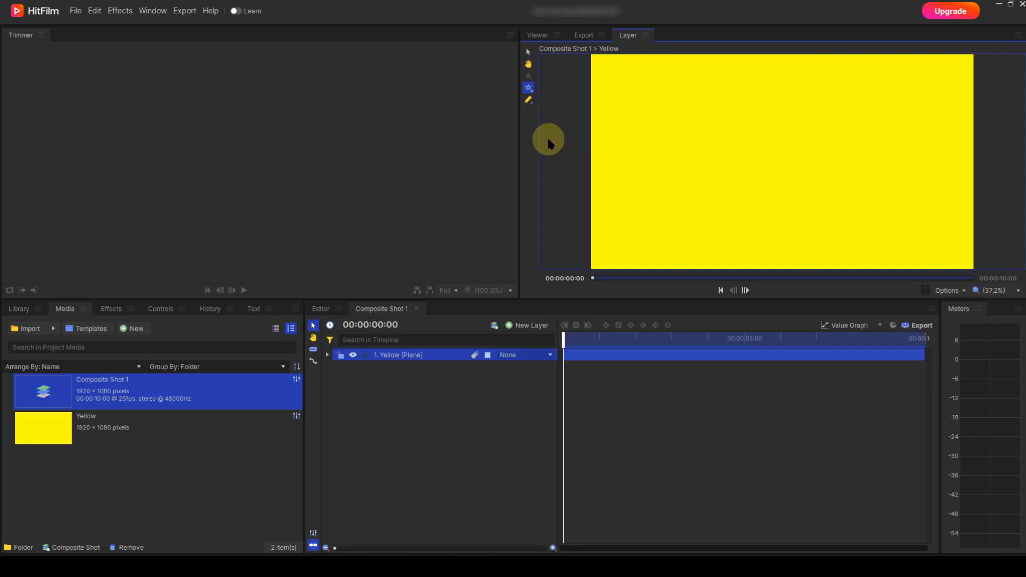
left_click(529, 88)
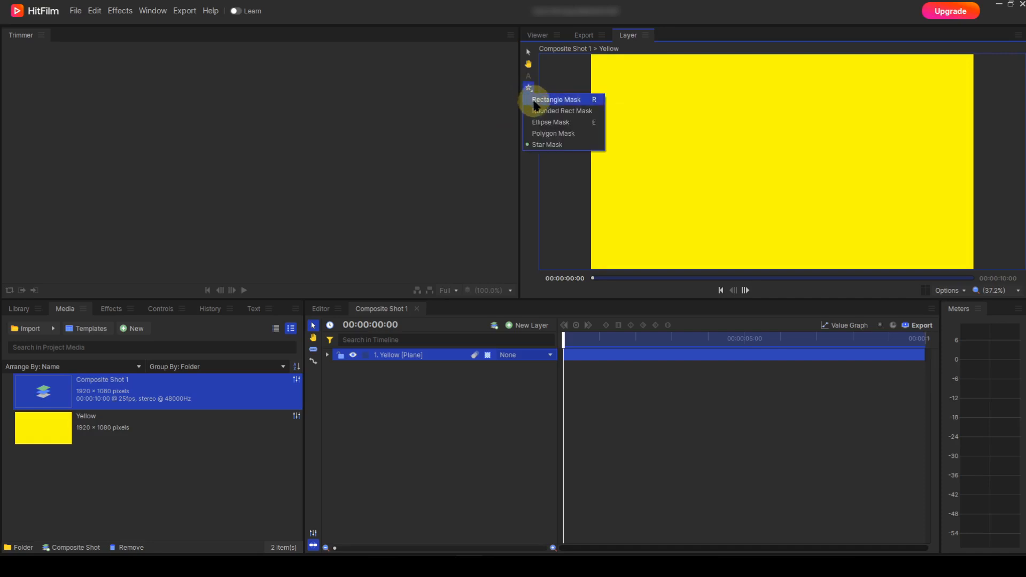
left_click(533, 102)
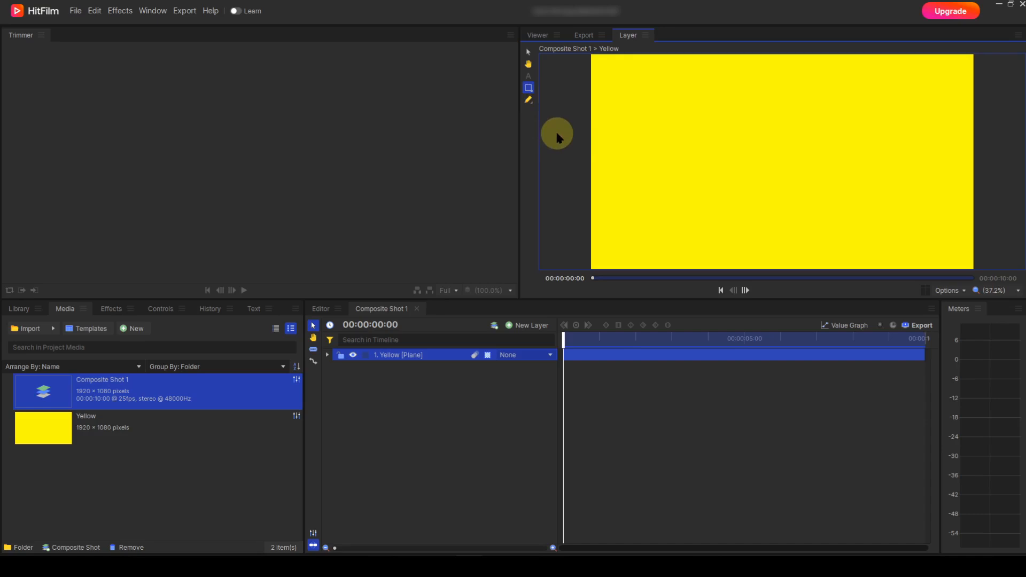
left_click(529, 101)
left_click(532, 104)
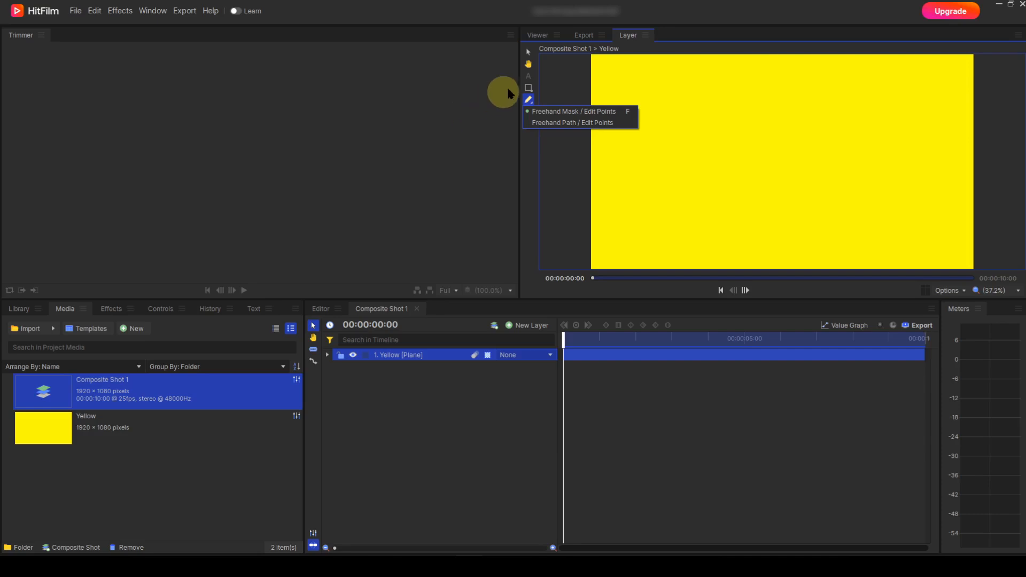
left_click(528, 51)
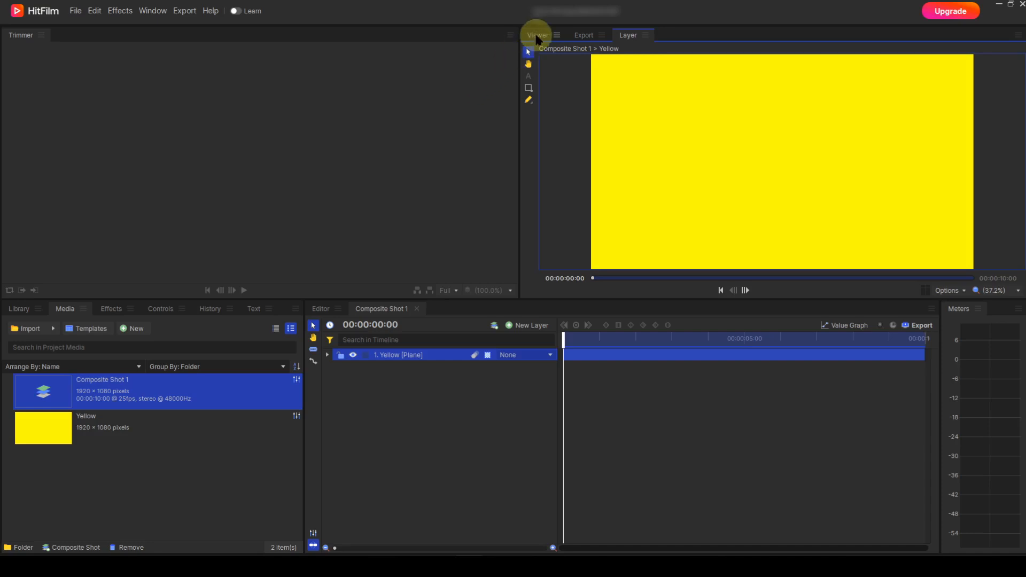
- Draw a wide rectangle mask near the center of the Yellow plane in the Viewer
left_click(535, 36)
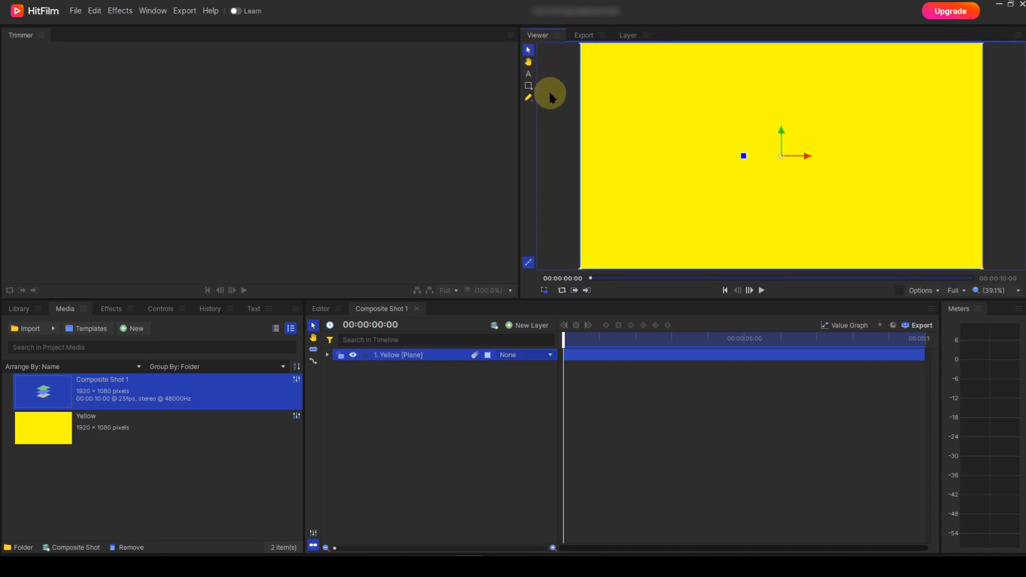
left_click(529, 85)
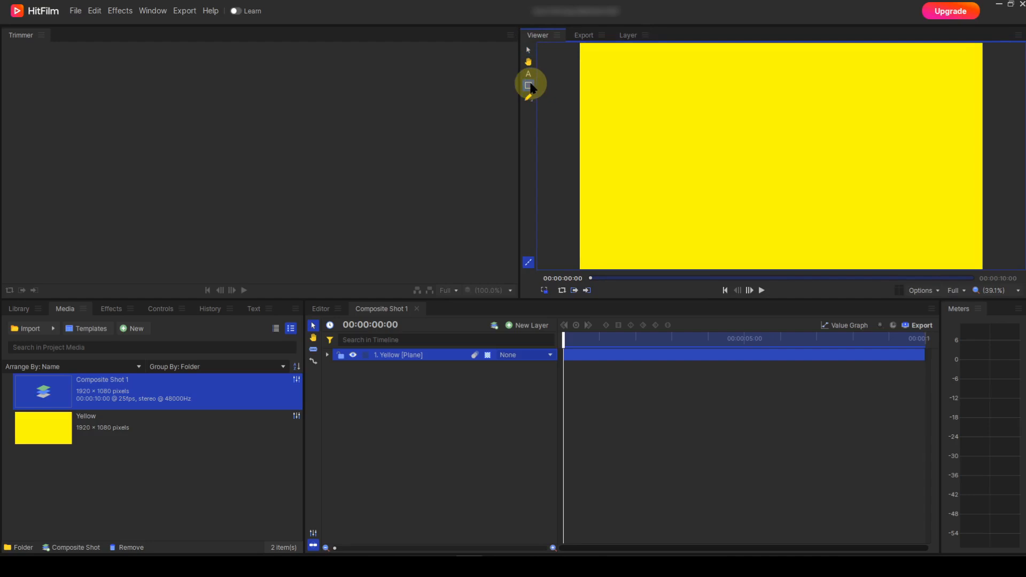
left_click(706, 148)
left_click_drag(706, 148, 819, 188)
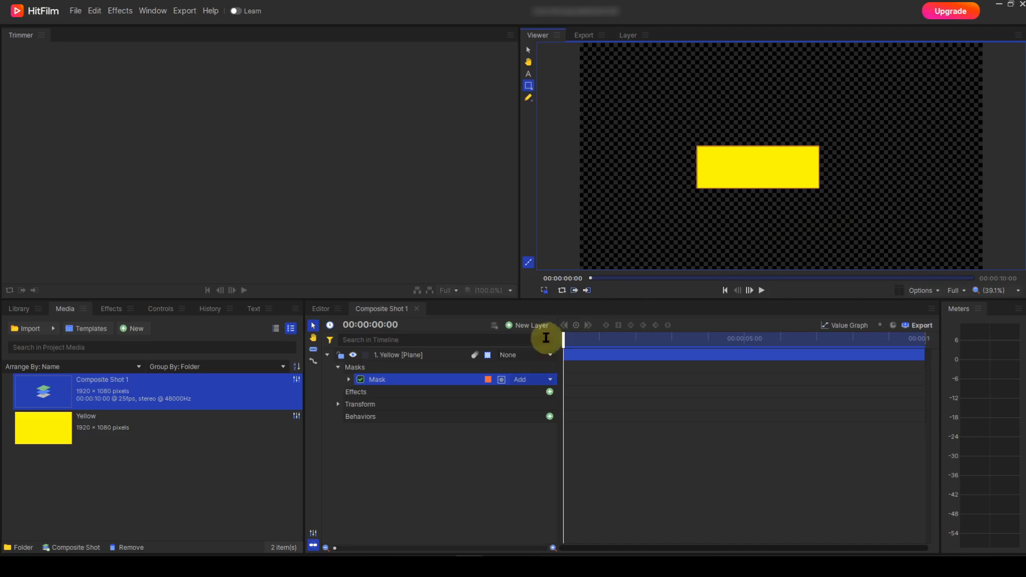
- Add a green (#55ff00) plane named Green and move it below the Yellow plane in the layer stack
left_click(533, 326)
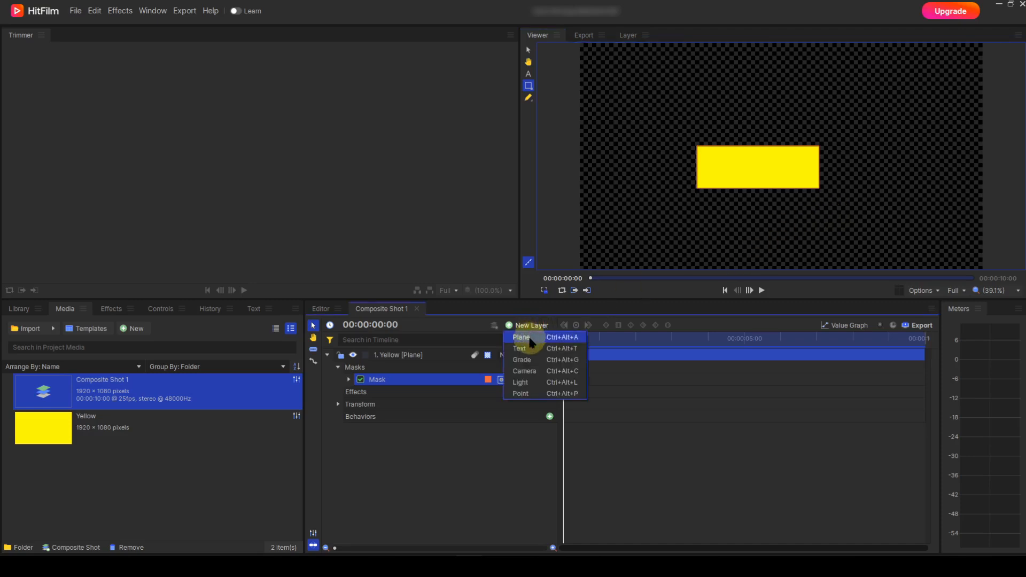
left_click(531, 338)
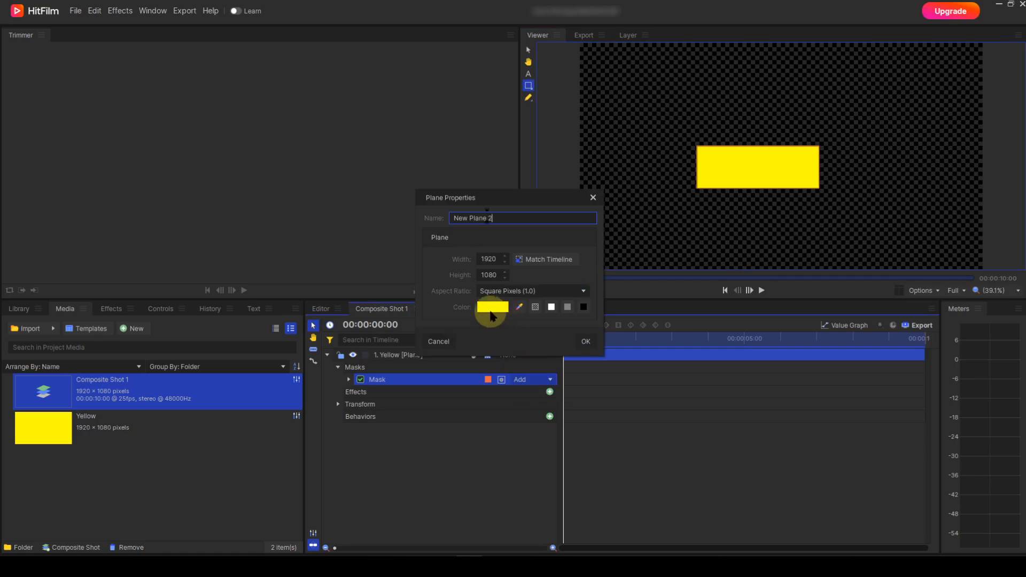
left_click(492, 309)
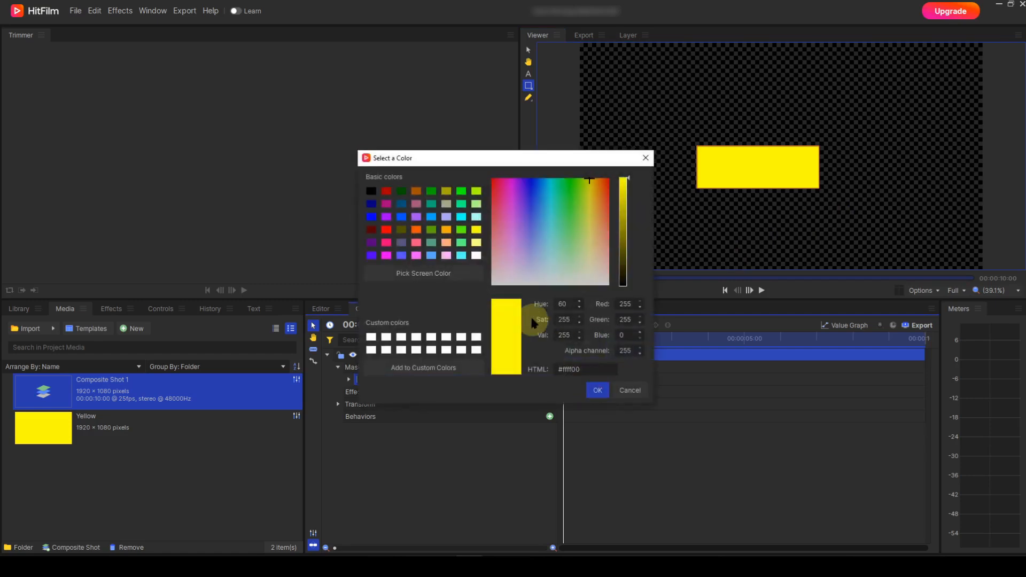
left_click(462, 231)
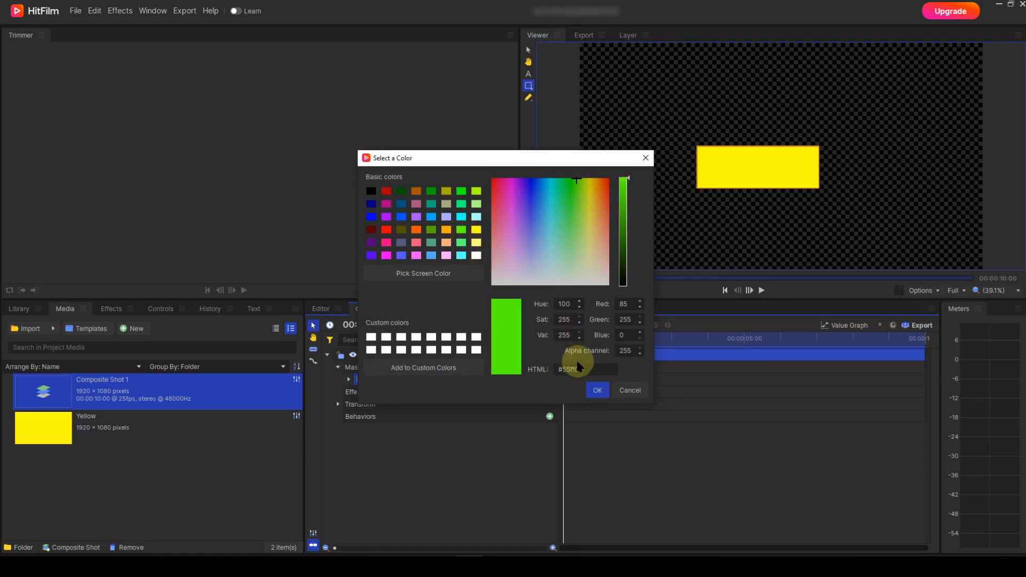
left_click(592, 388)
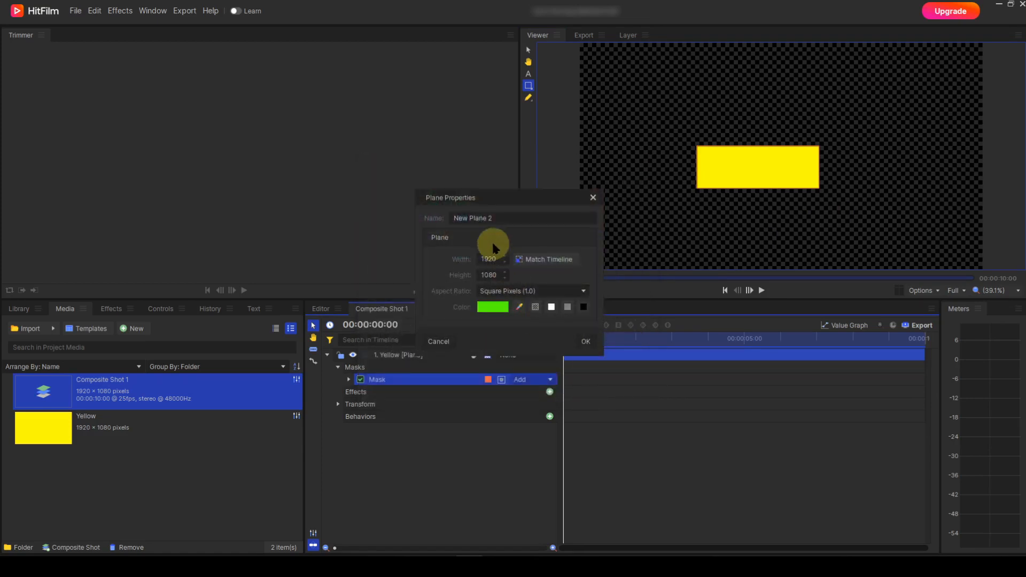
triple_click(493, 219)
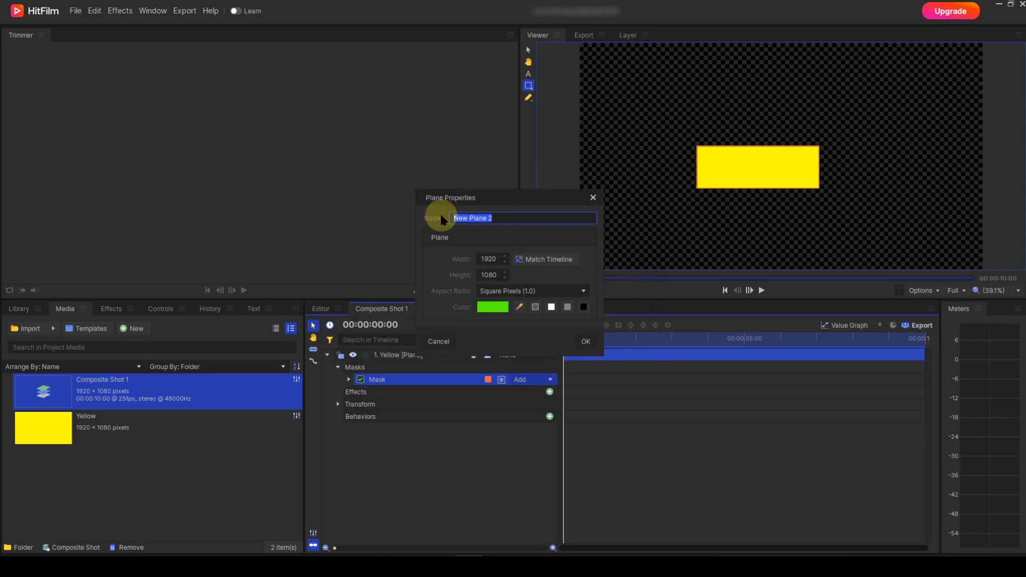
type("Gree")
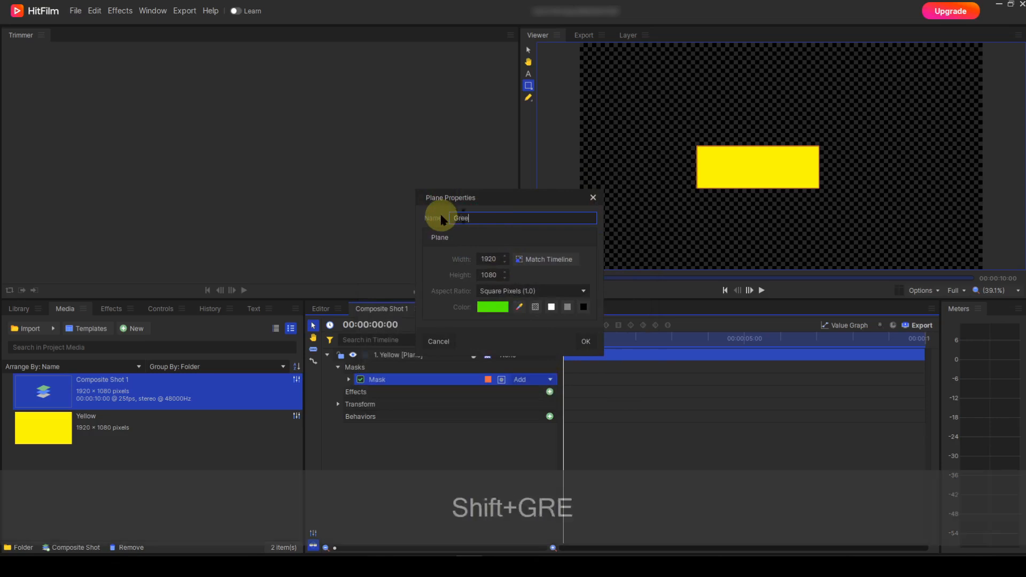
type("n")
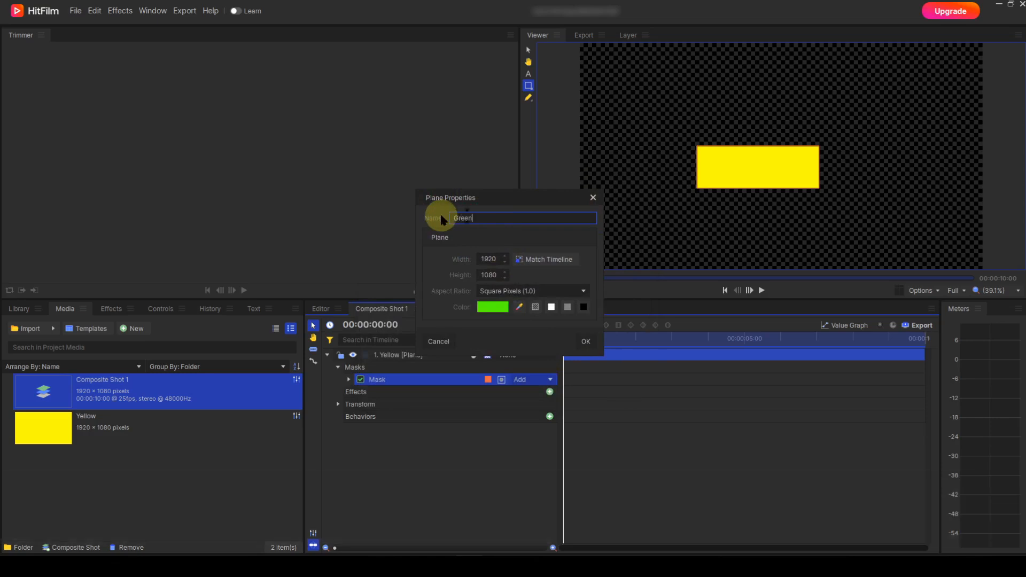
key("Return")
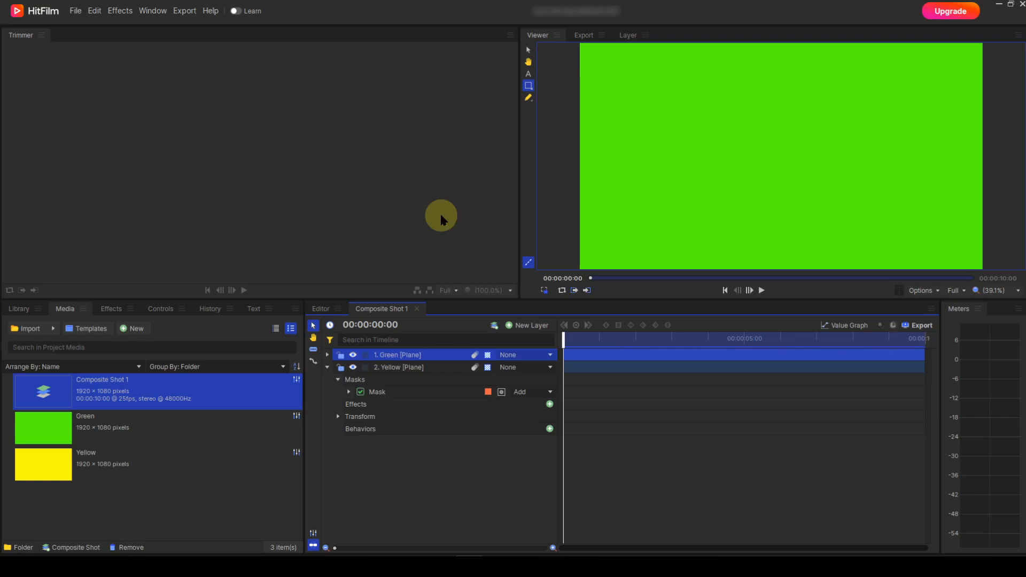
left_click_drag(430, 354, 409, 435)
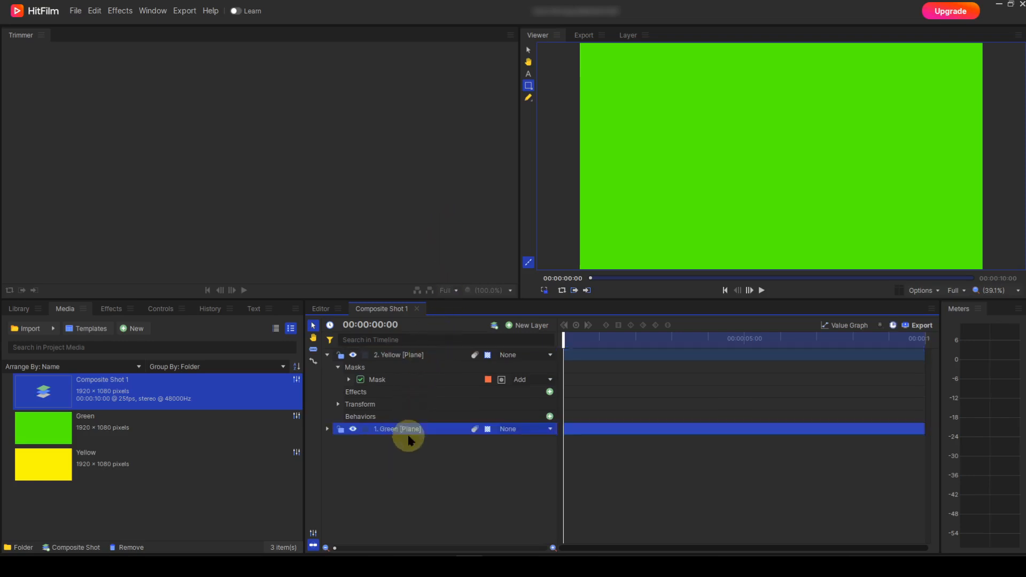
left_click(409, 359)
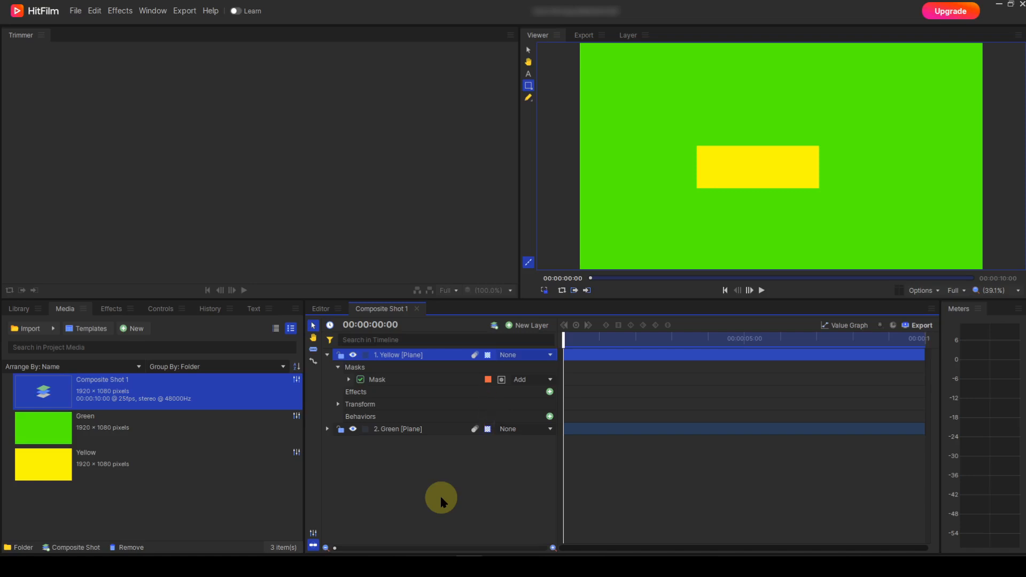
- Change the outline color of the Yellow plane's mask to red (#ff0000)
left_click(488, 381)
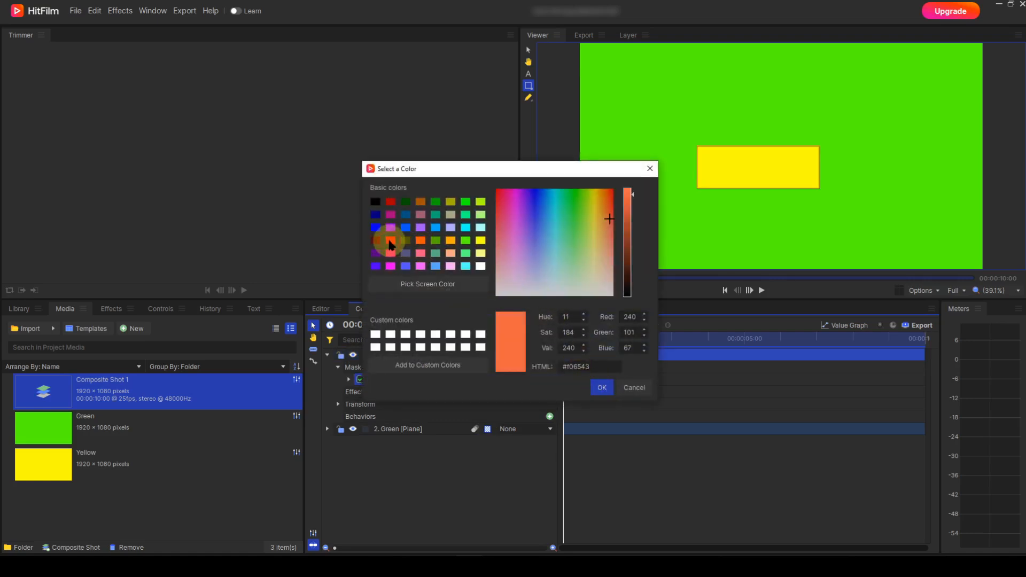
left_click(391, 241)
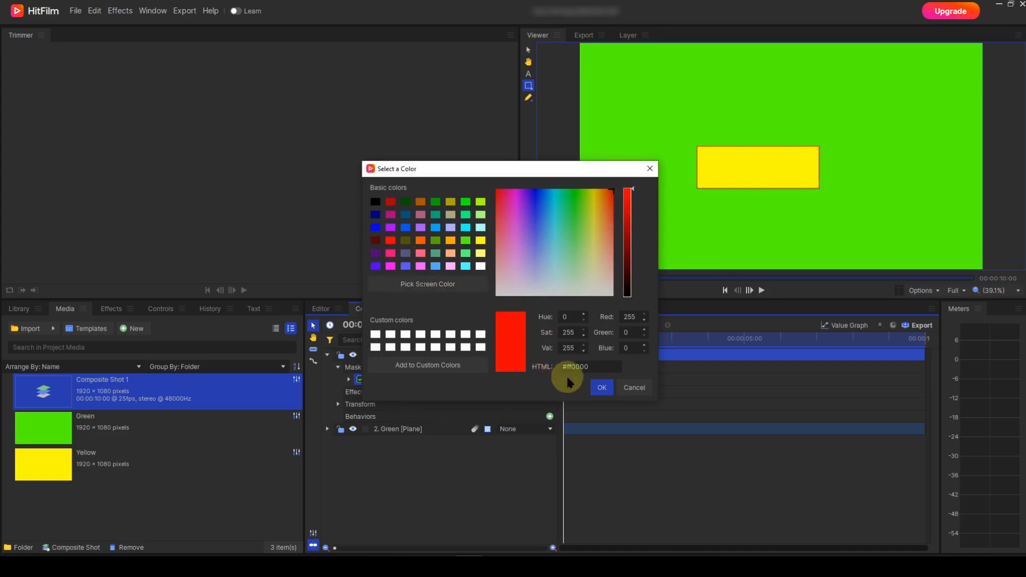
left_click(601, 386)
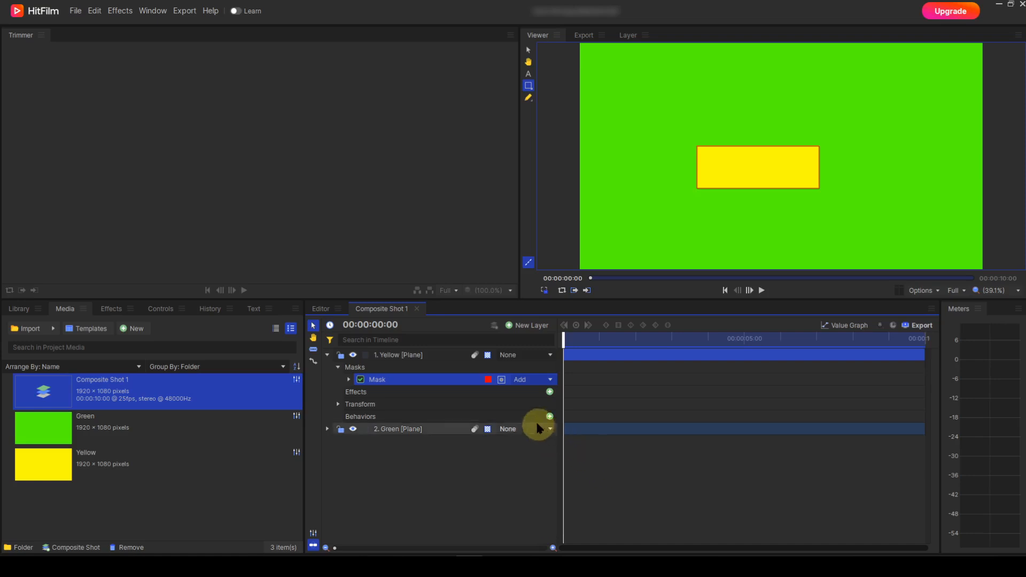
- Toggle the inversion of the Yellow plane's mask on and off, and delete the mask
left_click(502, 380)
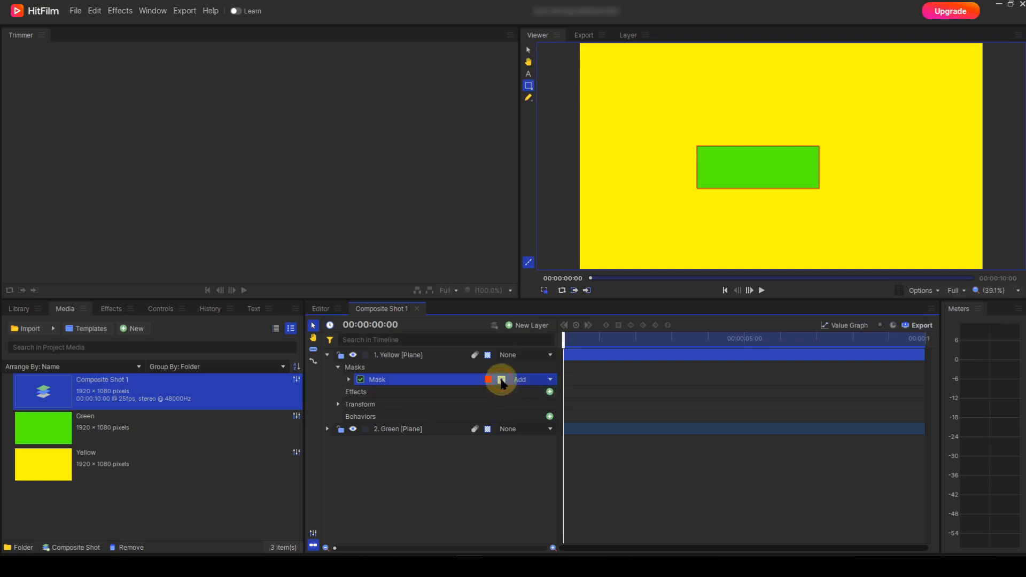
left_click(502, 380)
left_click(502, 380)
left_click(502, 380)
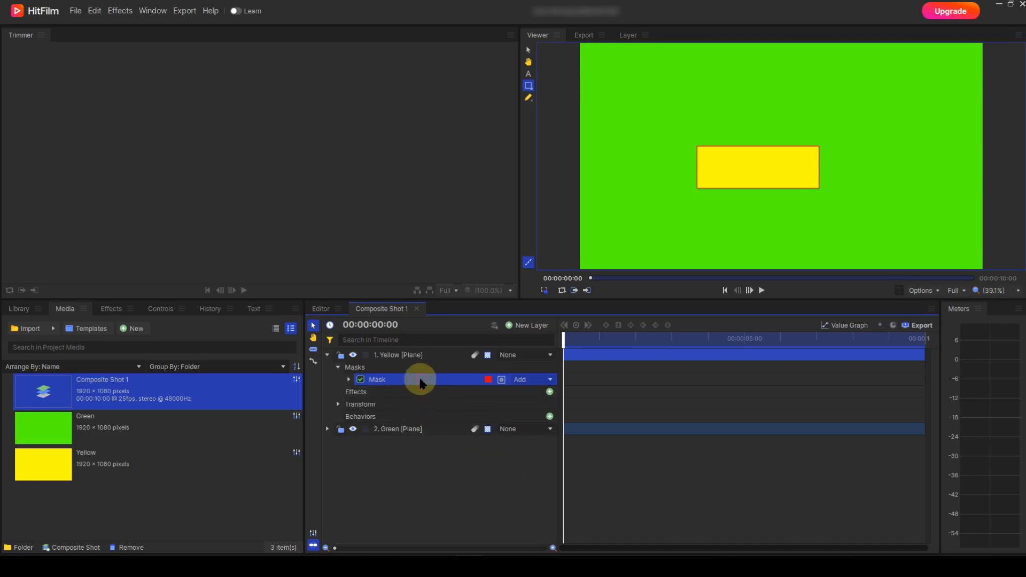
key("Delete")
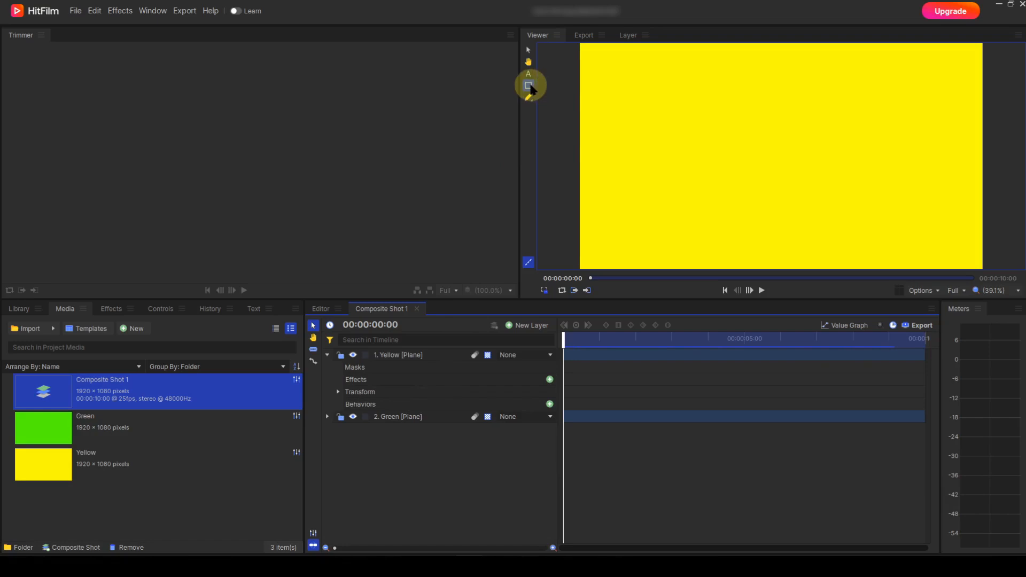
- Draw a rounded rectangle mask near the center of the Yellow plane with an 81-pixel corner radius, and delete the mask
left_click(529, 87)
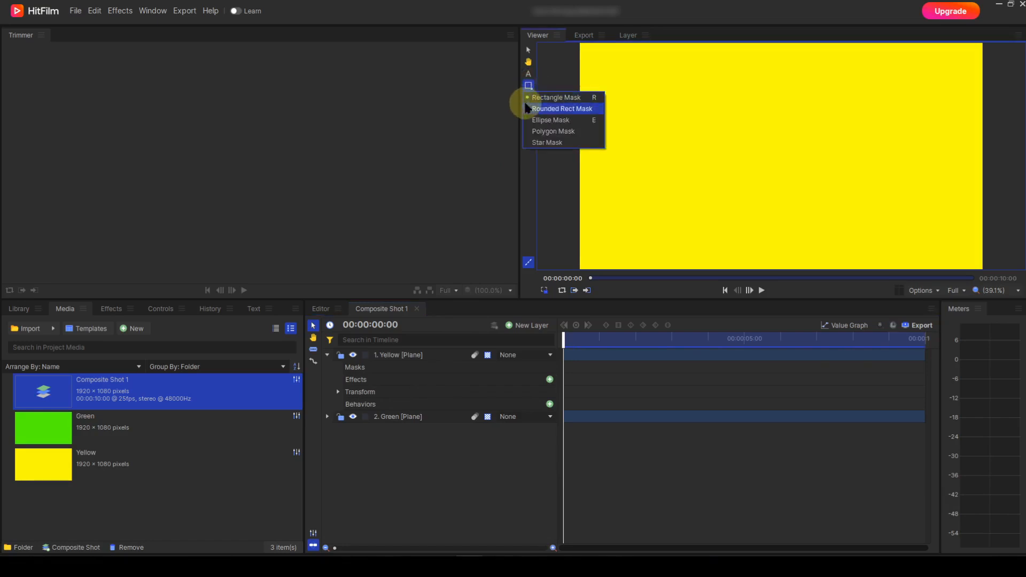
left_click(526, 109)
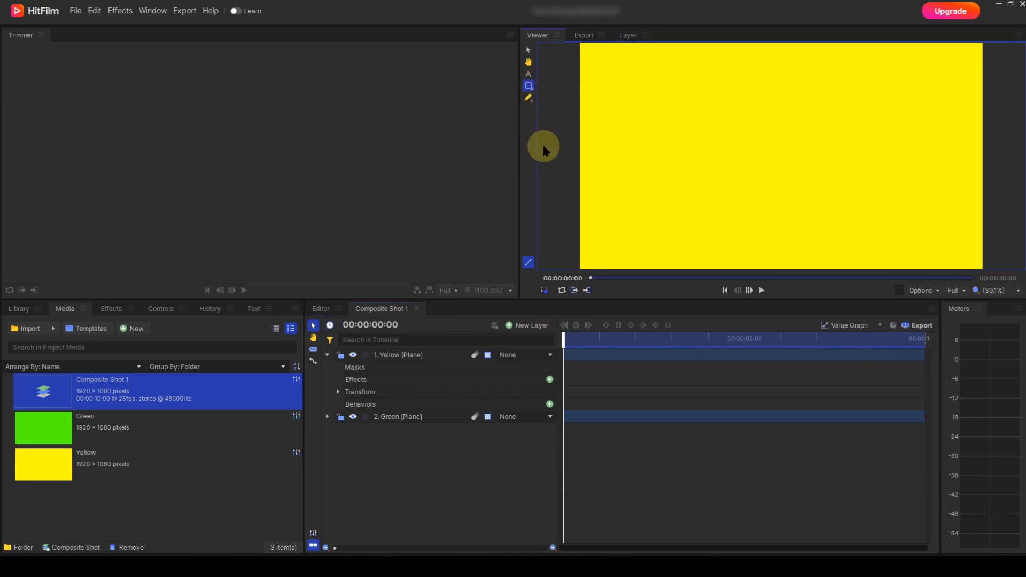
left_click_drag(738, 139, 843, 203)
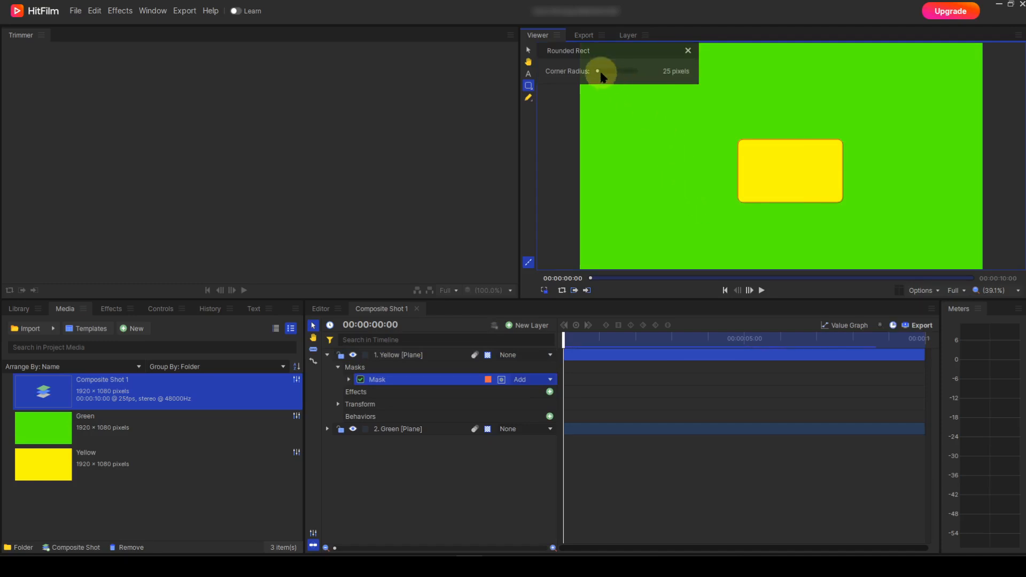
mouse_move(598, 73)
left_mouse_down()
mouse_move(611, 73)
mouse_move(600, 74)
left_mouse_up()
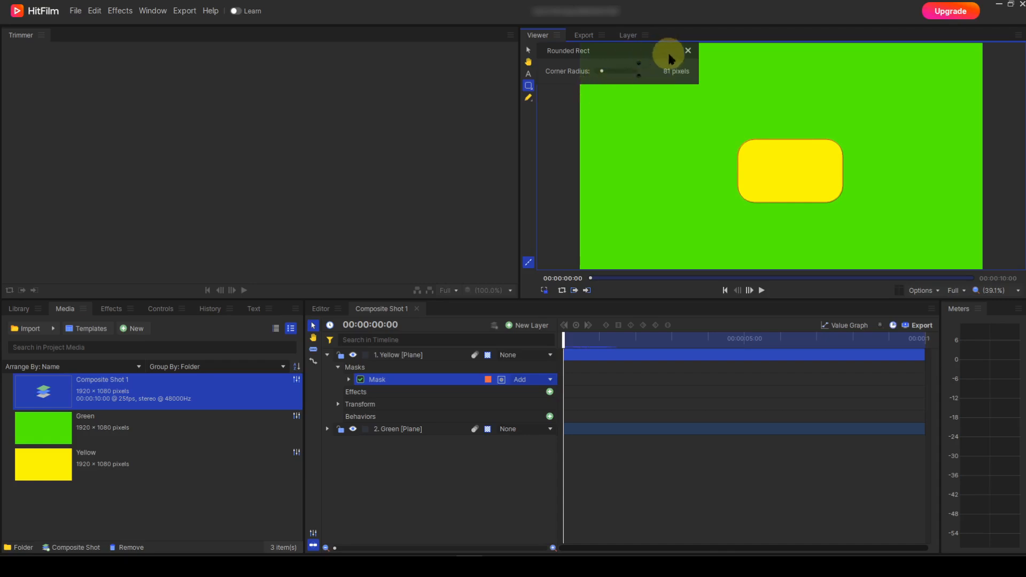
left_click(688, 52)
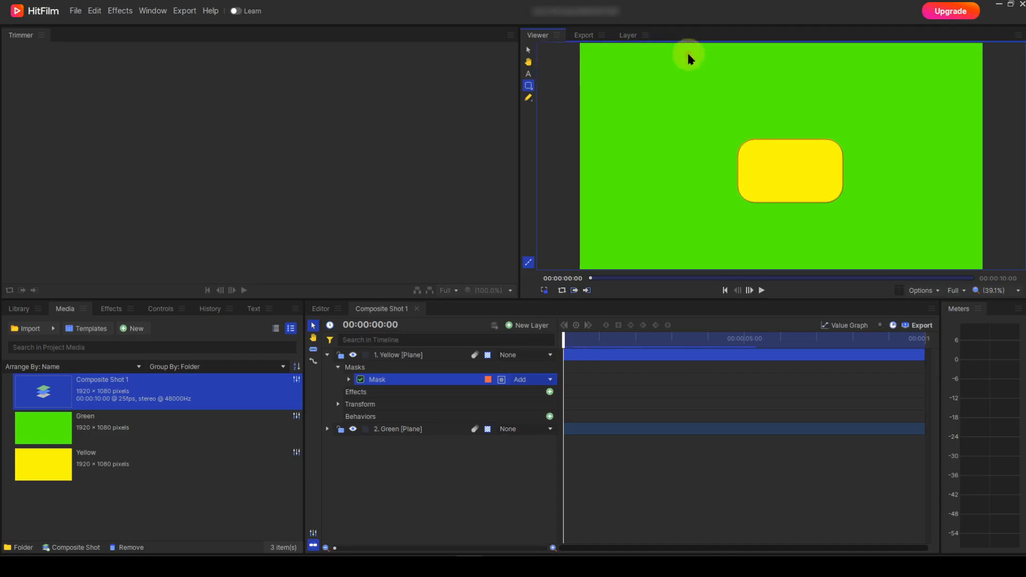
left_click(422, 381)
key("Delete")
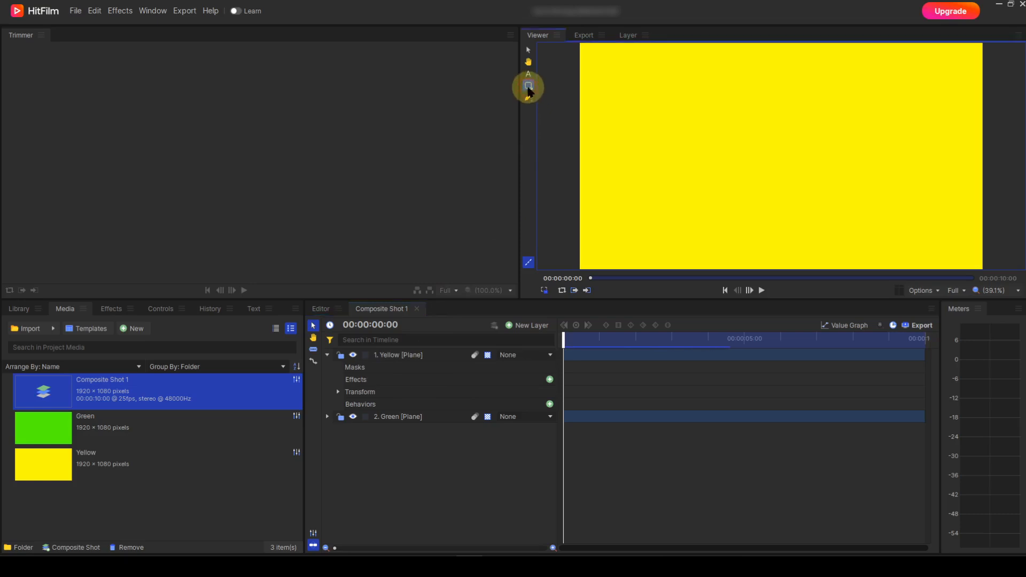
- Draw a wide ellipse mask near the center of the Yellow plane in the Viewer, and delete the mask
left_click(528, 89)
left_click(551, 120)
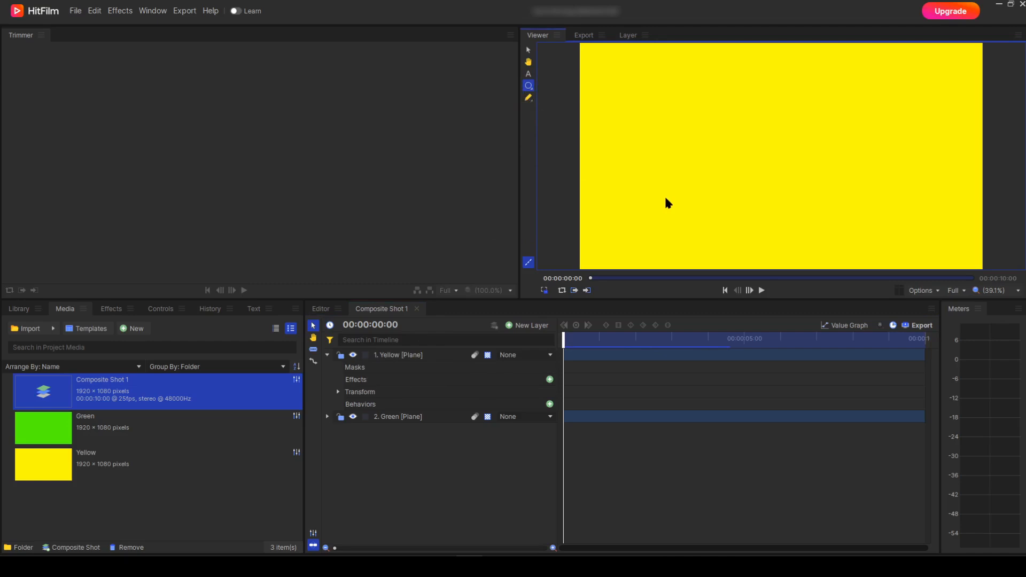
left_click_drag(724, 146, 846, 208)
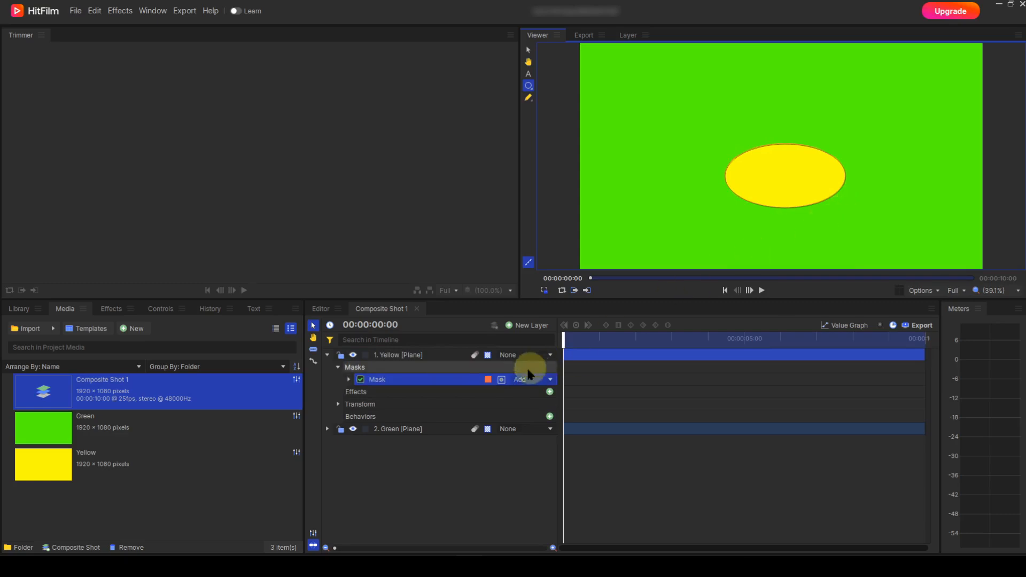
left_click(468, 384)
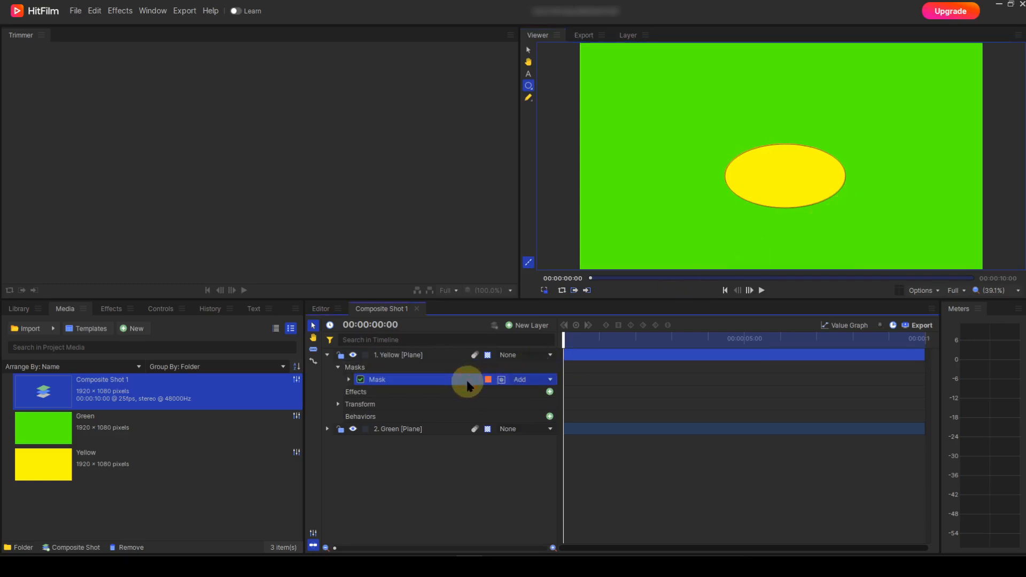
key("Delete")
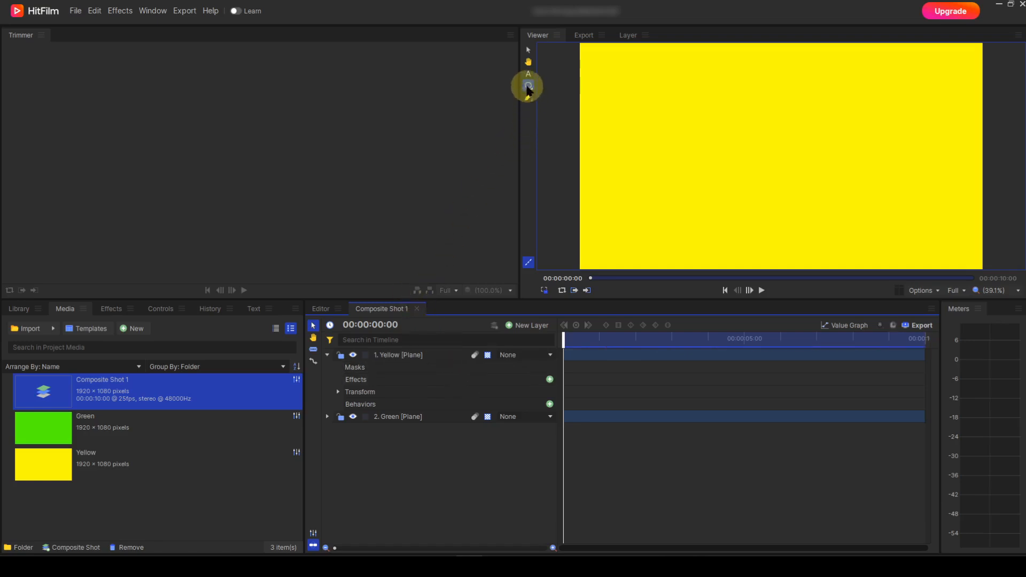
- Draw a large polygon mask left of center on the Yellow plane and set its number of points to 7
left_click(528, 87)
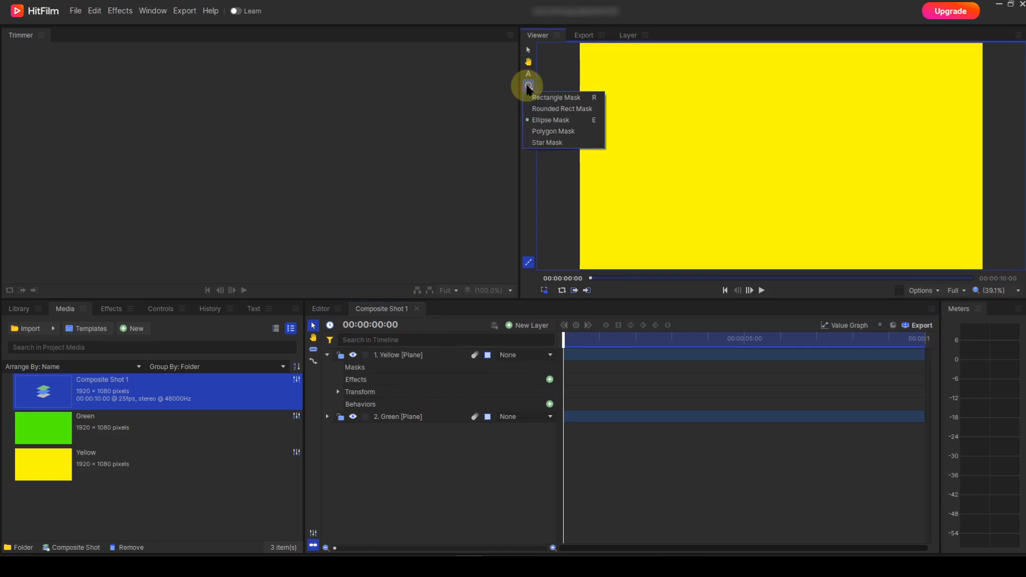
left_click(532, 133)
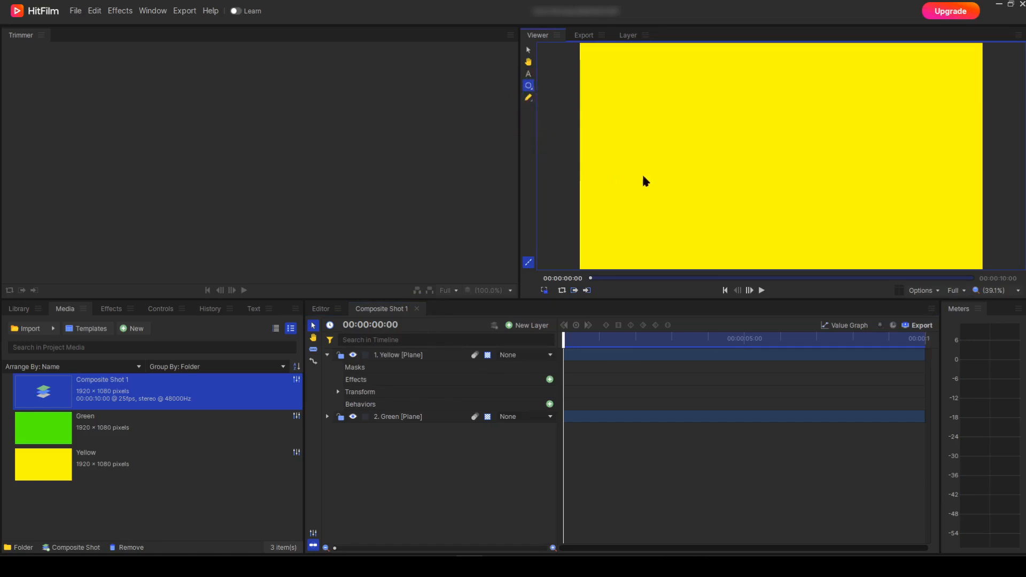
left_click_drag(712, 140, 781, 185)
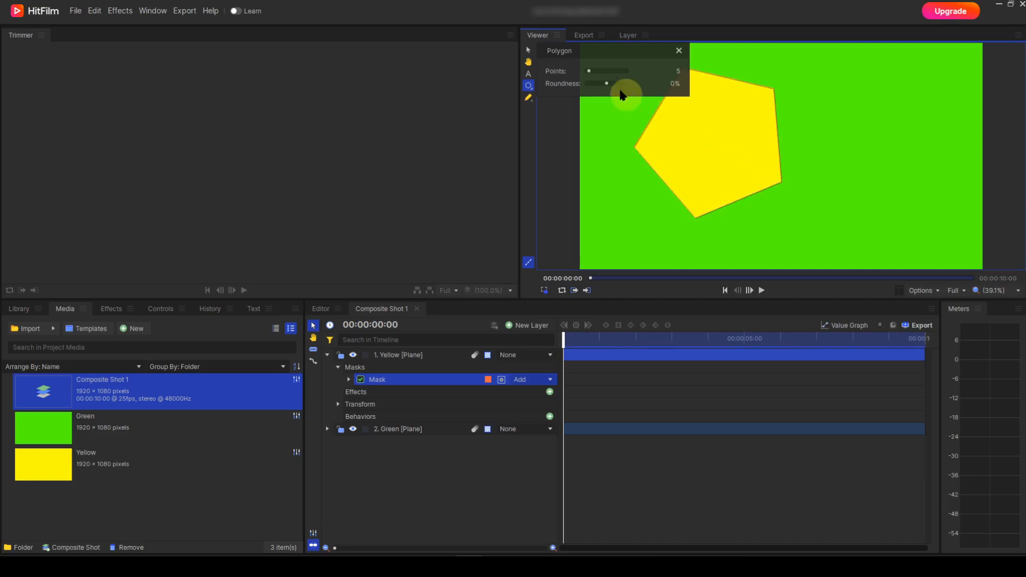
left_click_drag(594, 72, 590, 71)
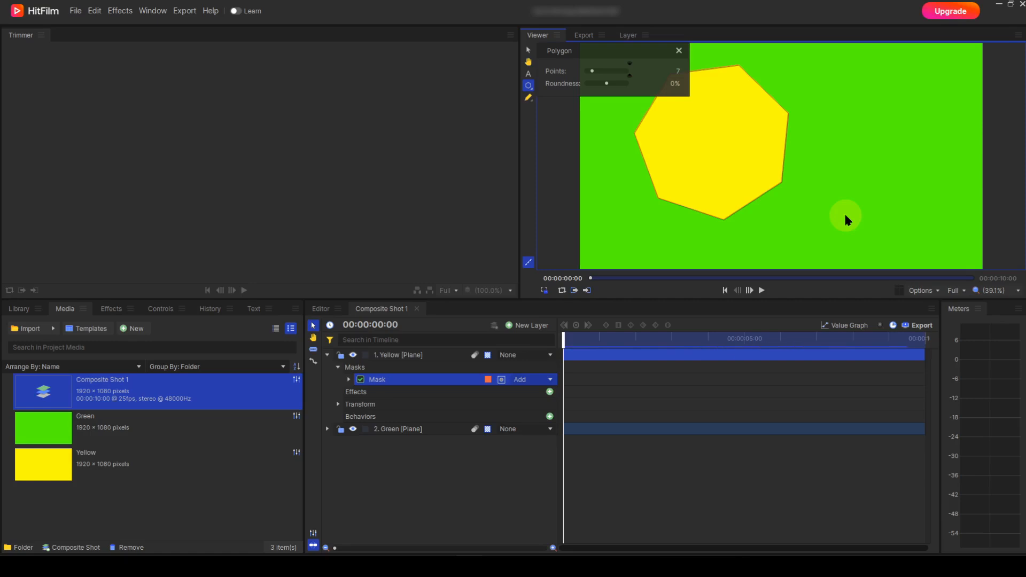
- Try roundness values of 200%, 700% and -400% on the polygon mask
left_click(675, 84)
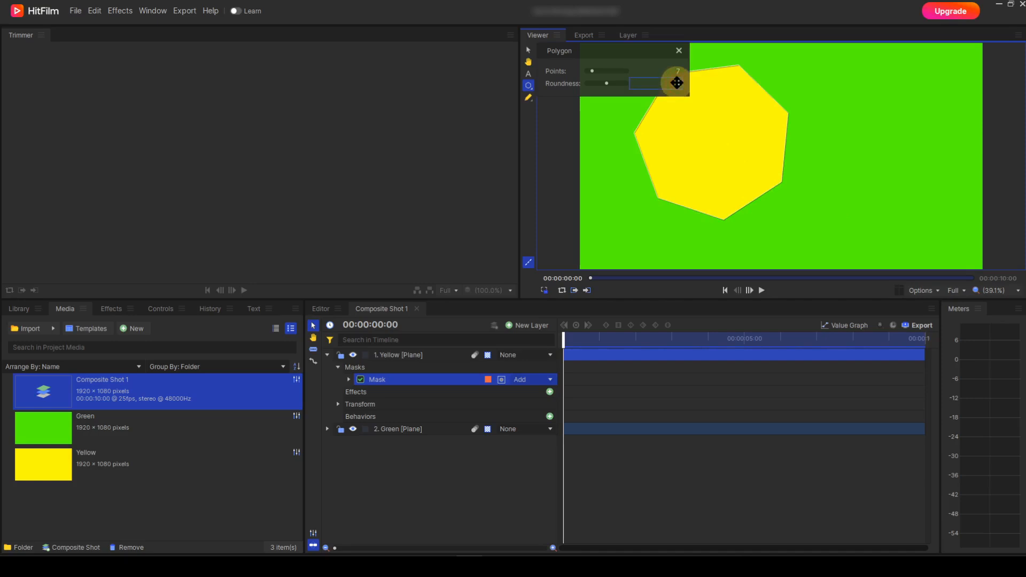
type("200")
key("Return")
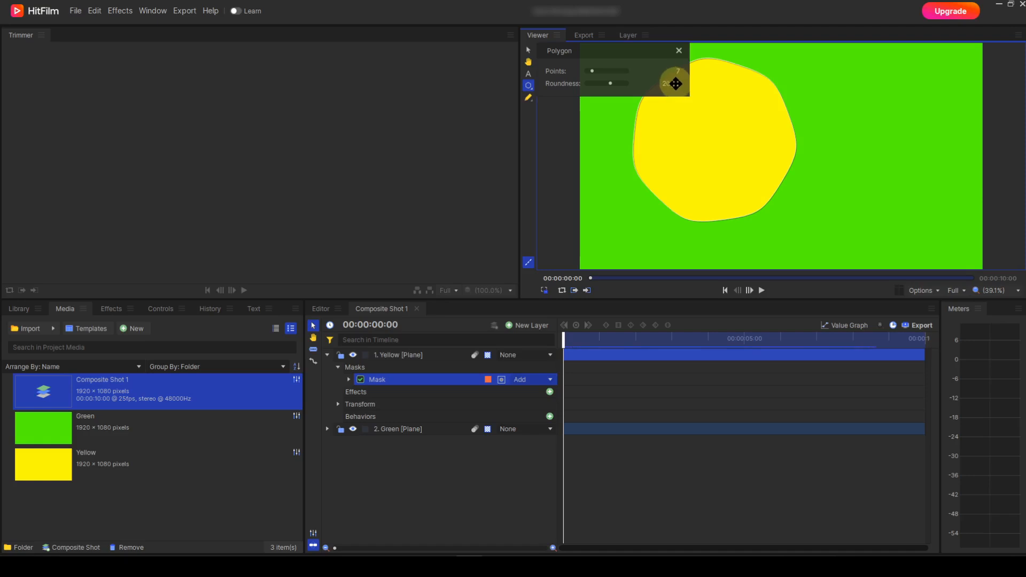
left_click(676, 83)
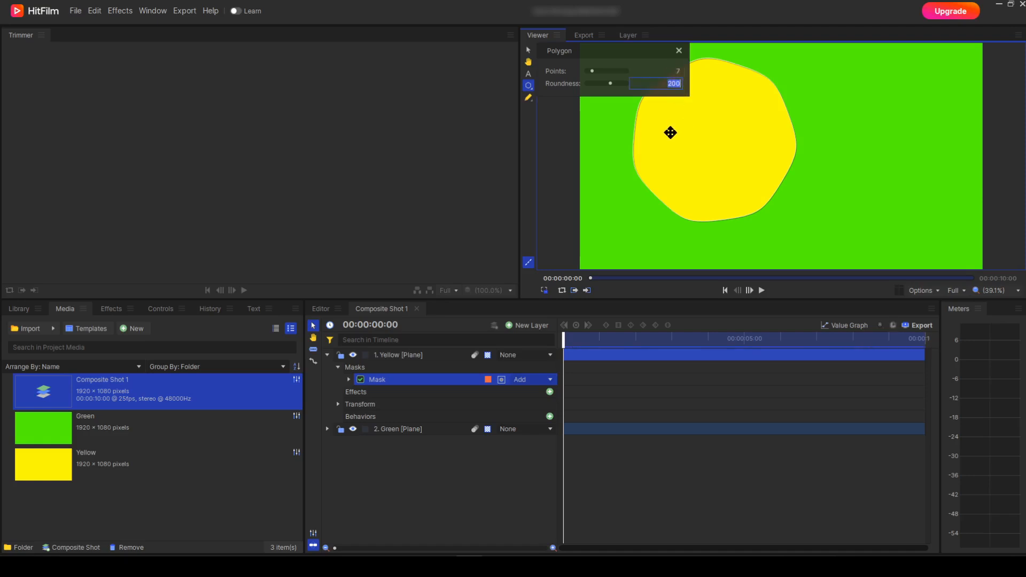
type("700")
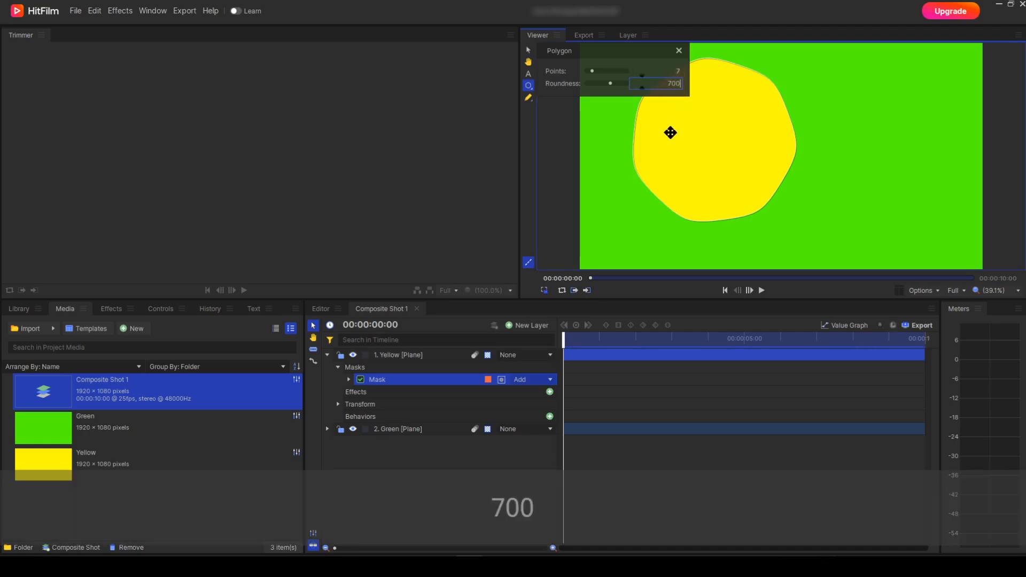
key("Return")
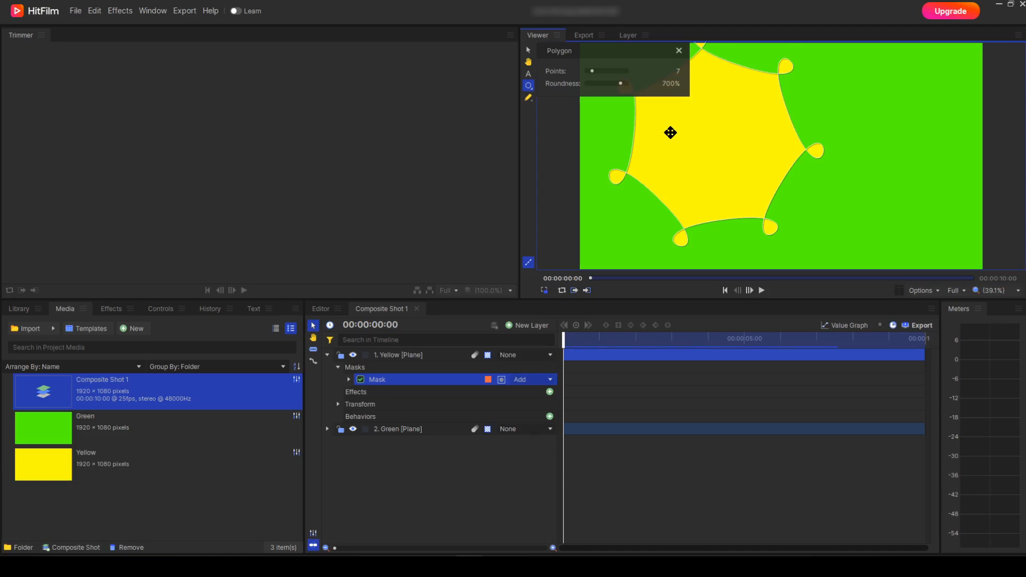
left_click(668, 83)
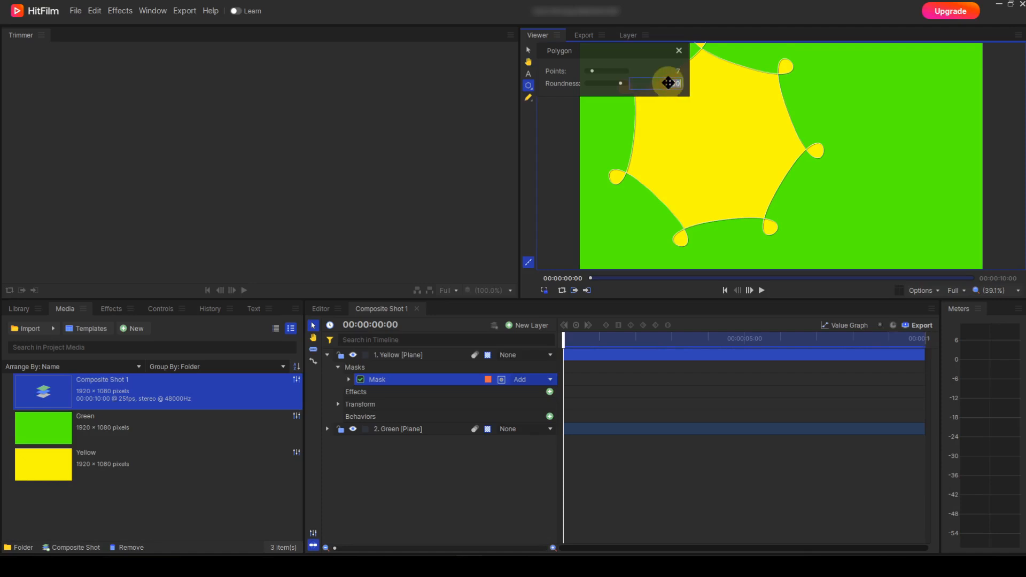
type("-400")
key("Return")
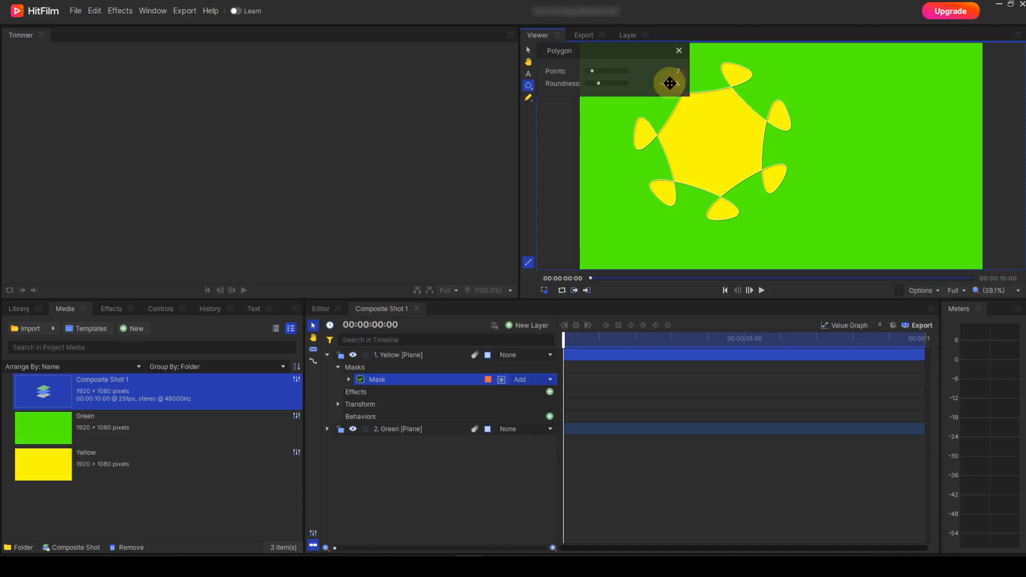
- Reset the polygon mask's points and roundness to their defaults and delete the mask from the Yellow plane
right_click(612, 71)
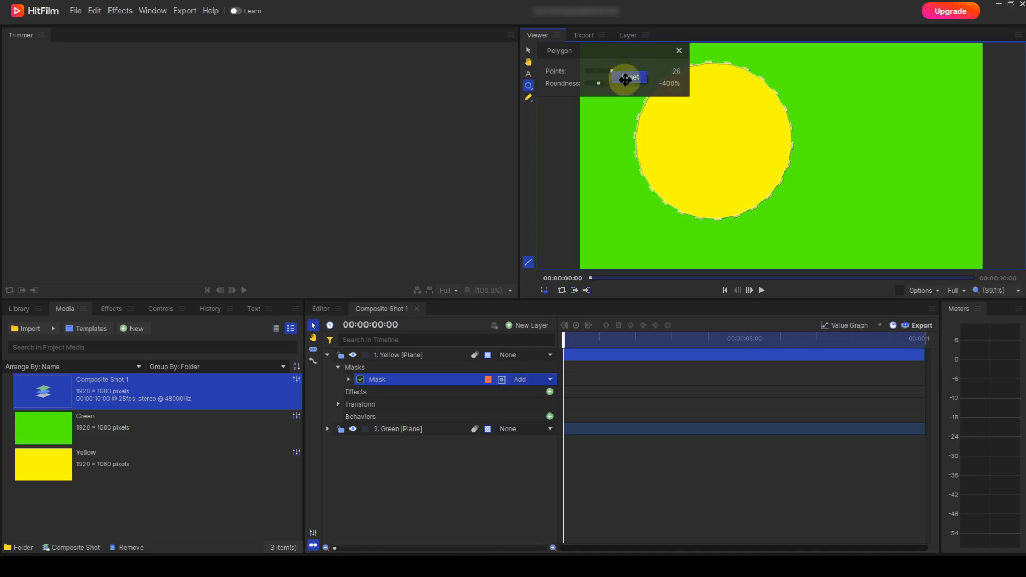
left_click(628, 81)
right_click(674, 85)
left_click(687, 89)
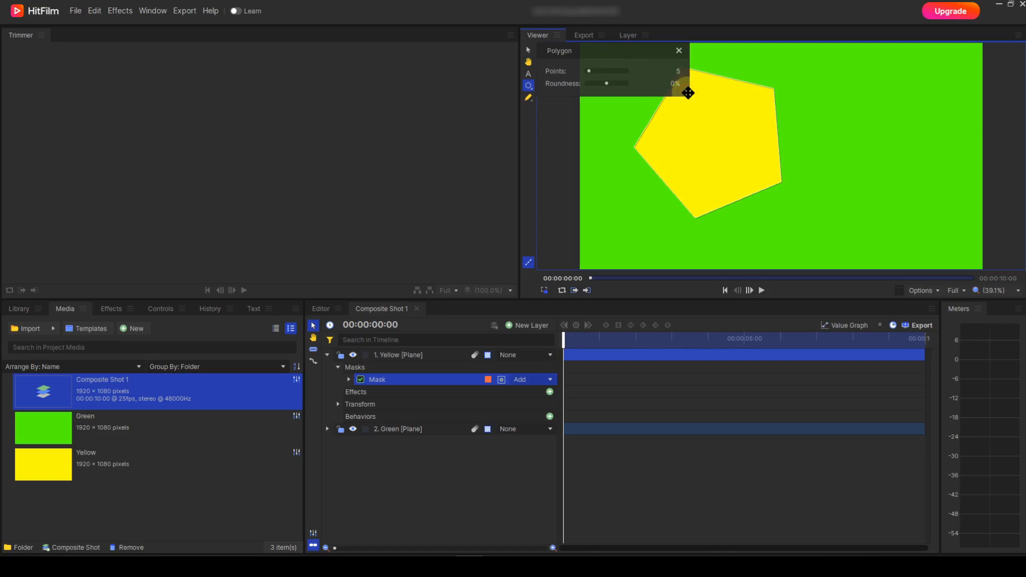
left_click(679, 50)
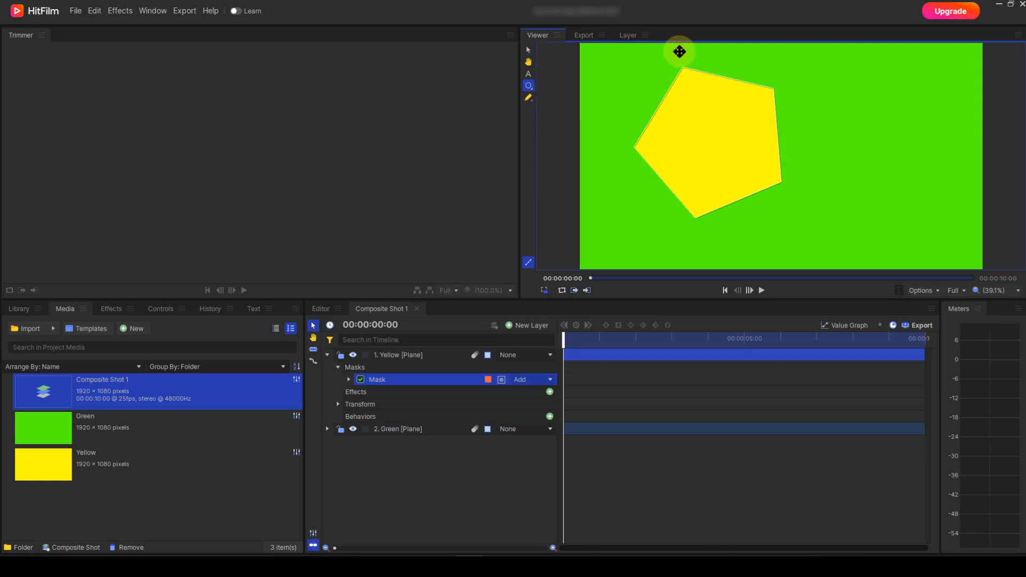
left_click(432, 384)
key("Delete")
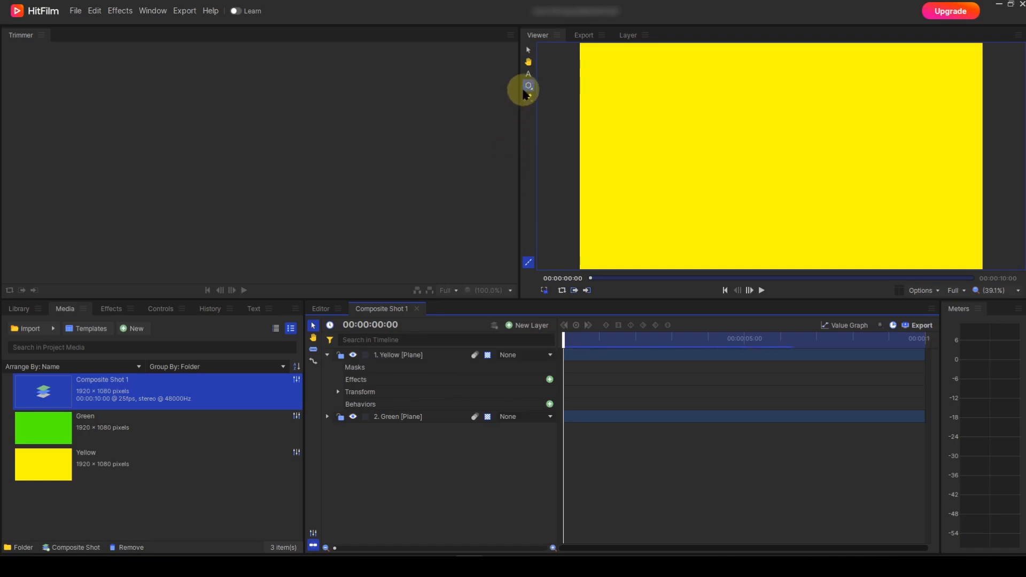
- Draw a star mask in the upper middle of the Yellow plane and set its number of points to 9
left_click(528, 85)
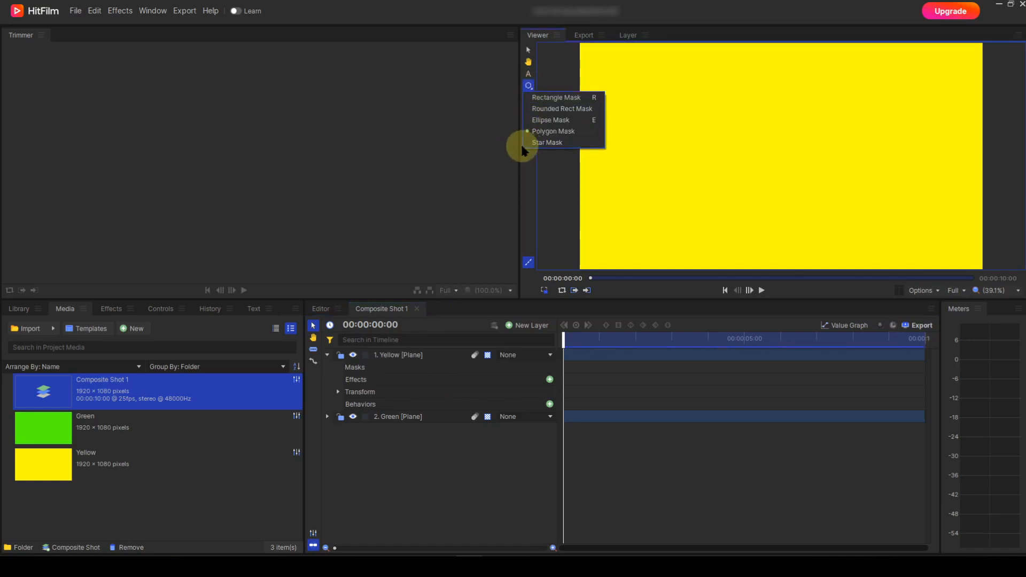
left_click(524, 143)
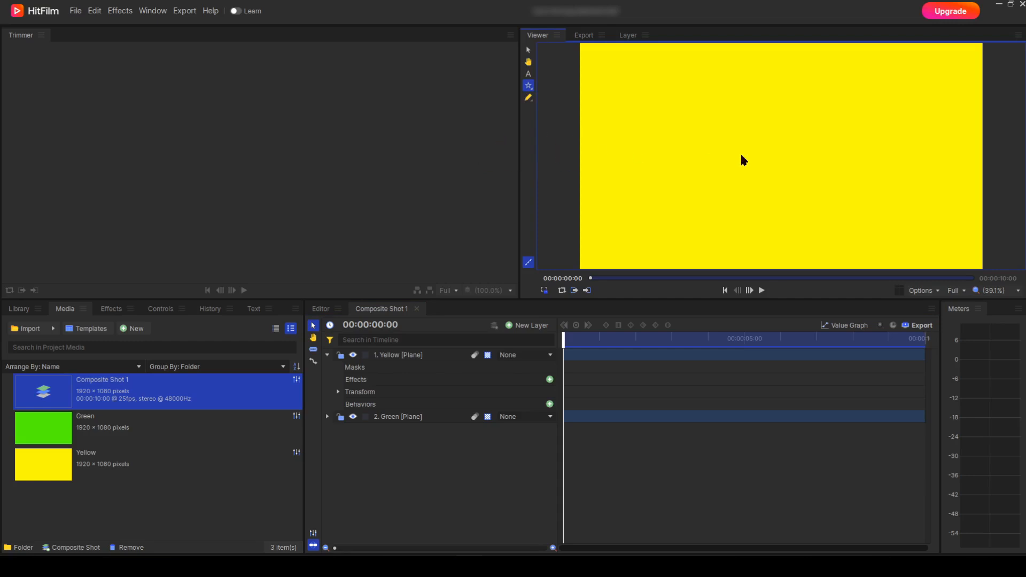
left_click_drag(757, 123, 807, 175)
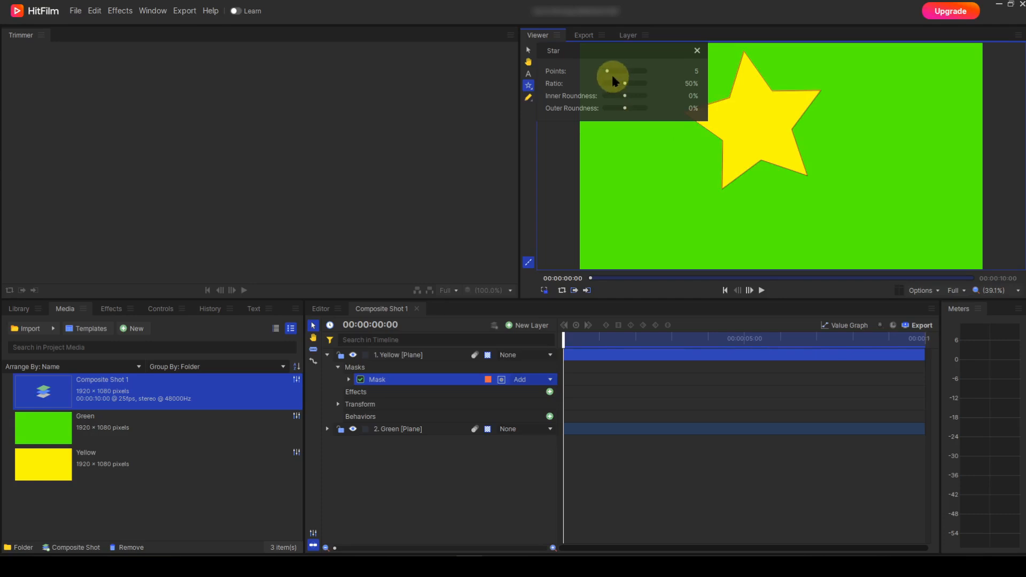
left_click_drag(609, 71, 611, 71)
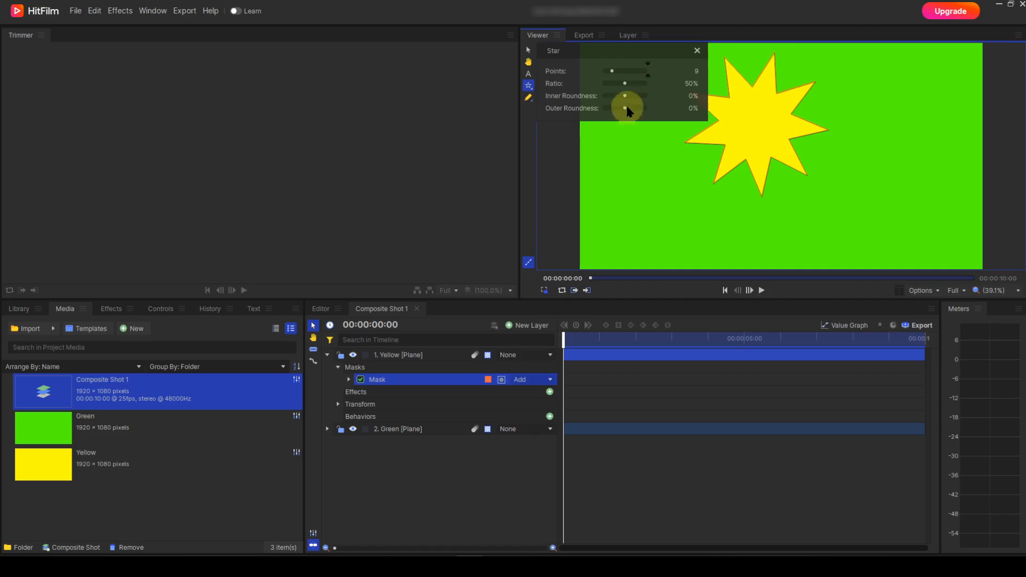
- Try inner and outer roundness of 280% and 180%, and of -800% and -360%, on the star mask, and reset both to 0%
left_click_drag(626, 100, 629, 114)
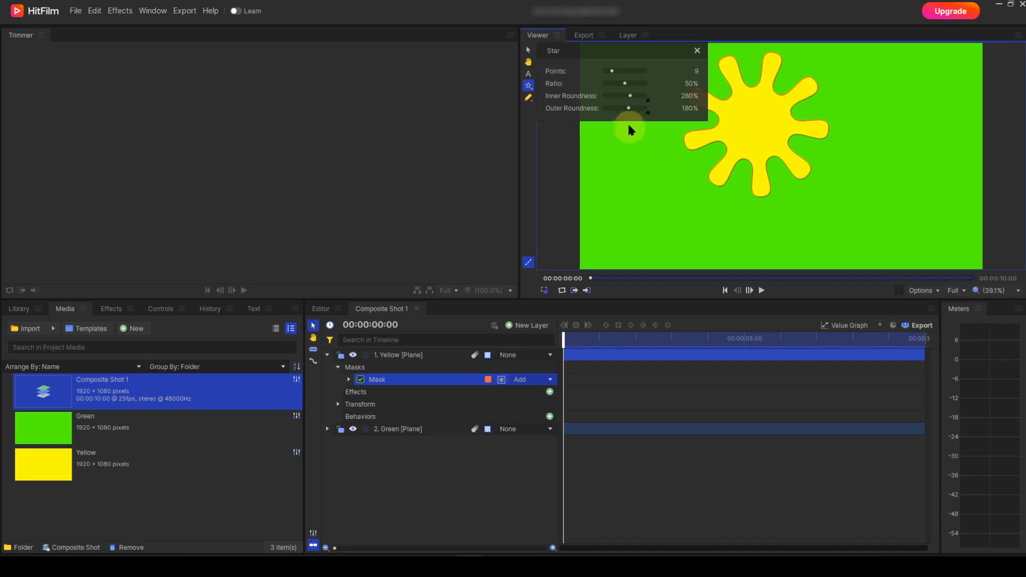
left_click_drag(628, 110, 609, 97)
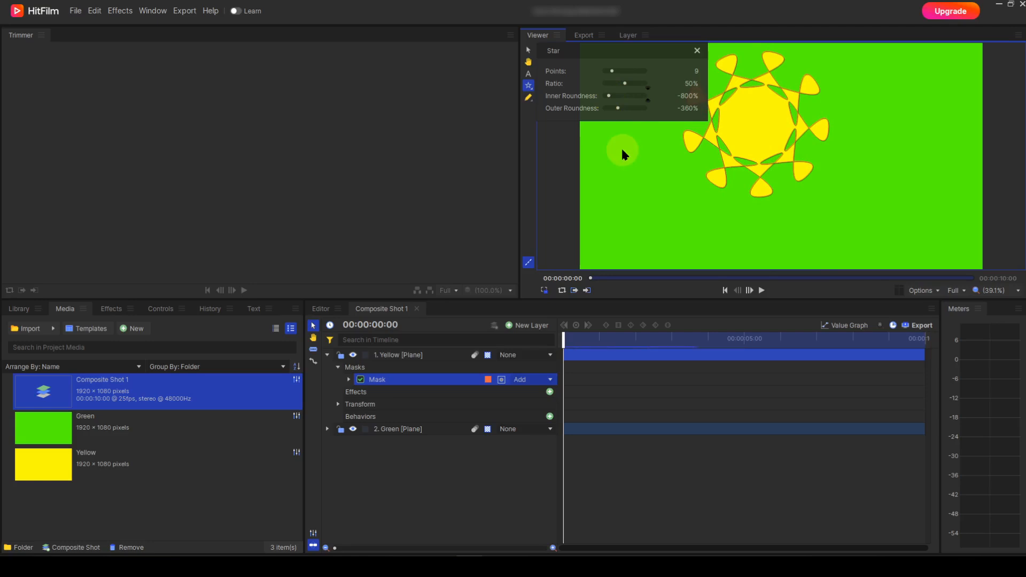
left_click(619, 98)
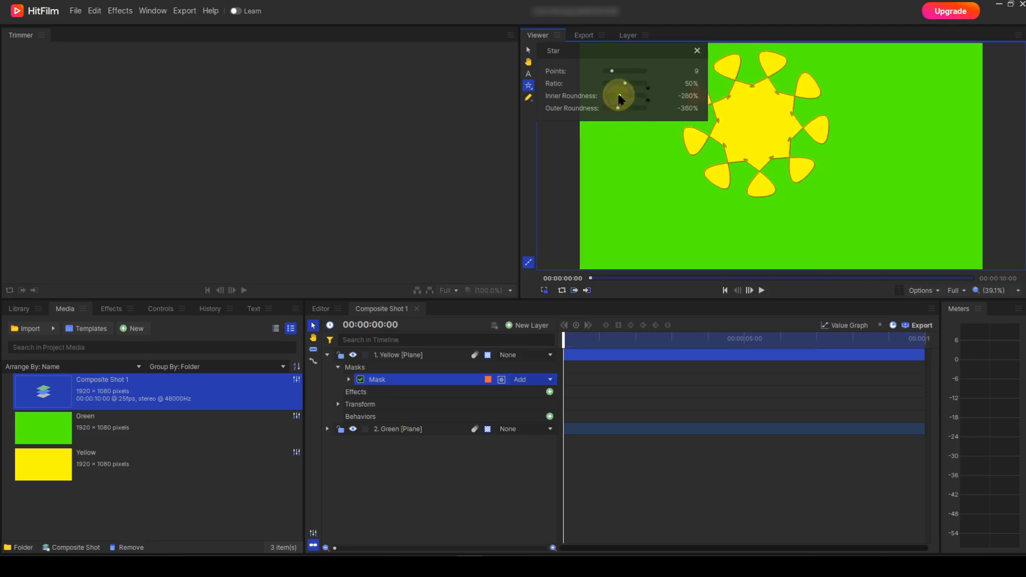
left_click(632, 100)
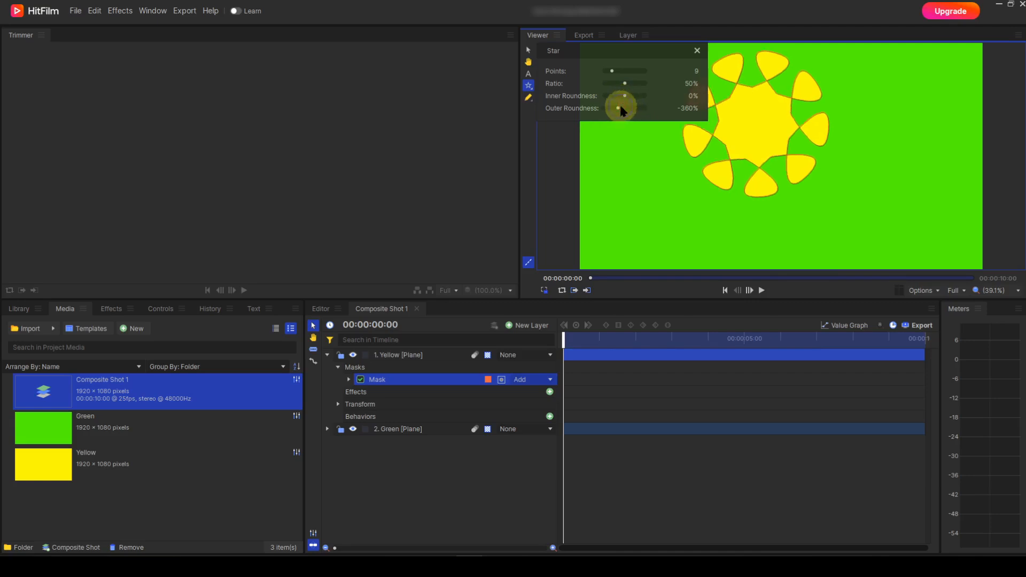
right_click(621, 108)
left_click(635, 113)
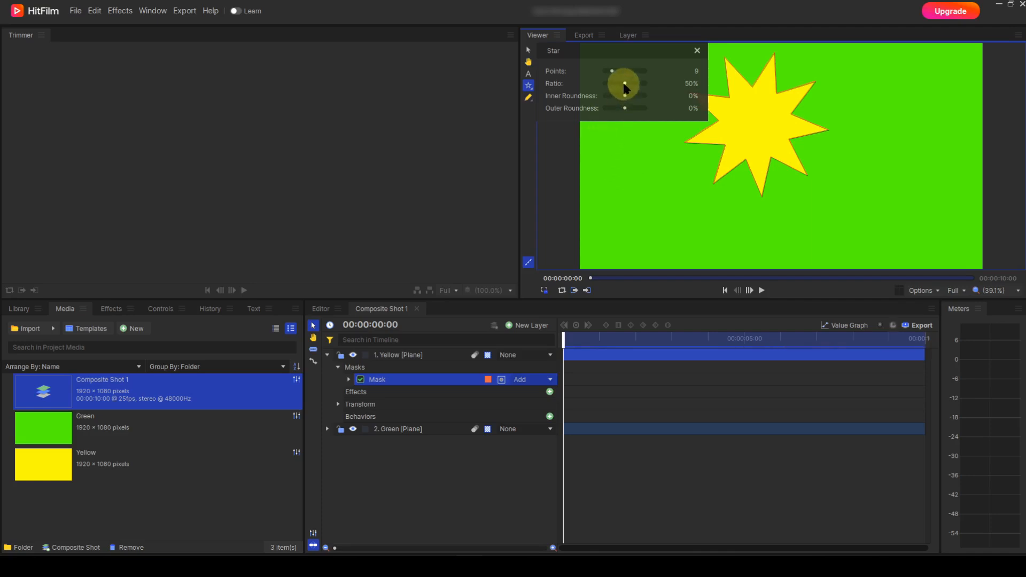
- Set the star mask's ratio to 5%
left_click_drag(625, 84, 608, 86)
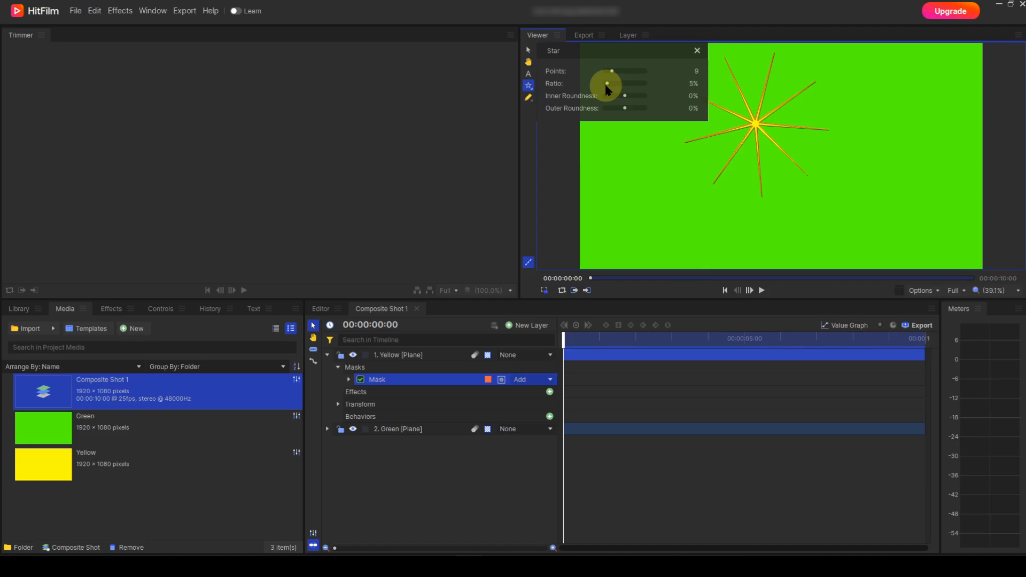
- Close the star shape settings and delete the star mask from the Yellow plane
left_click(697, 51)
left_click(444, 384)
key("Delete")
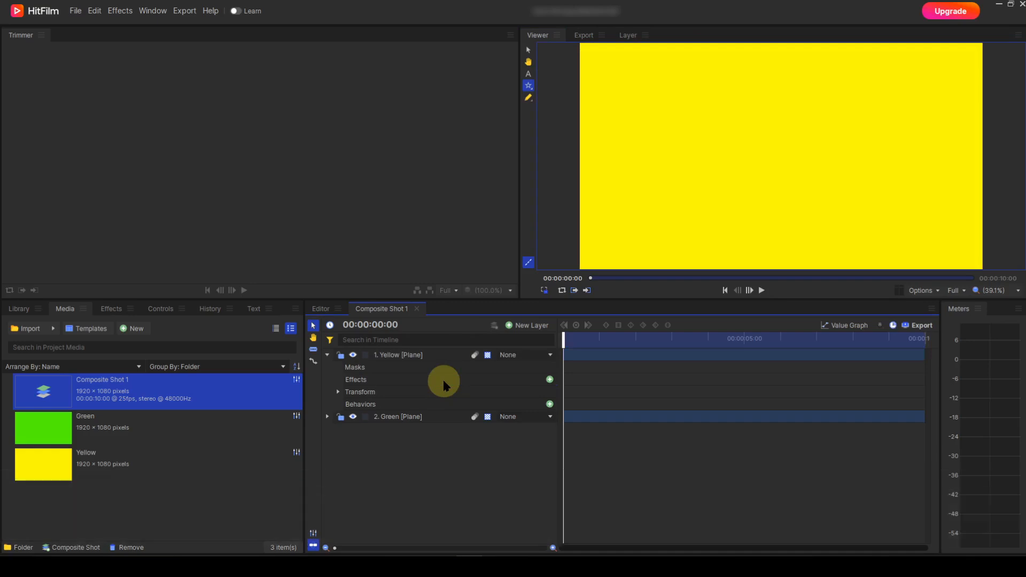
- Draw a closed, straight-edged mask with five points in the middle of the Yellow plane, and delete it
left_click(420, 357)
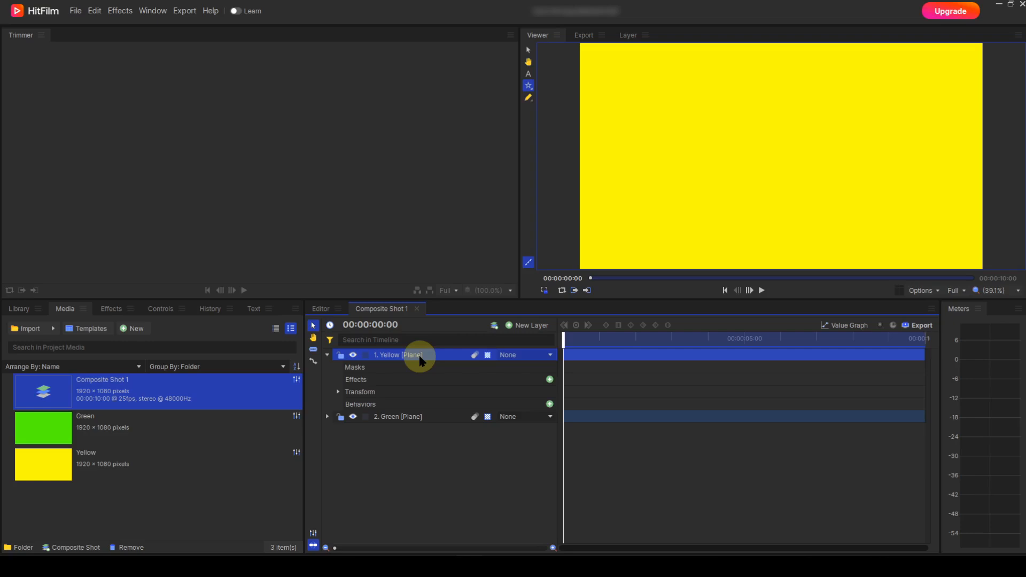
left_click(529, 99)
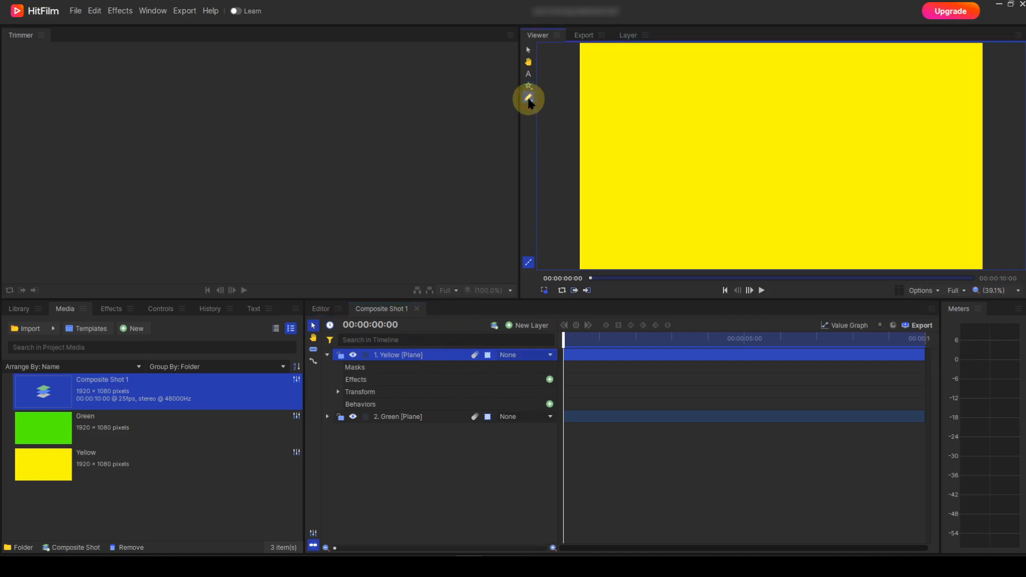
left_click(688, 150)
left_click(781, 122)
left_click(835, 170)
left_click(762, 204)
left_click(733, 174)
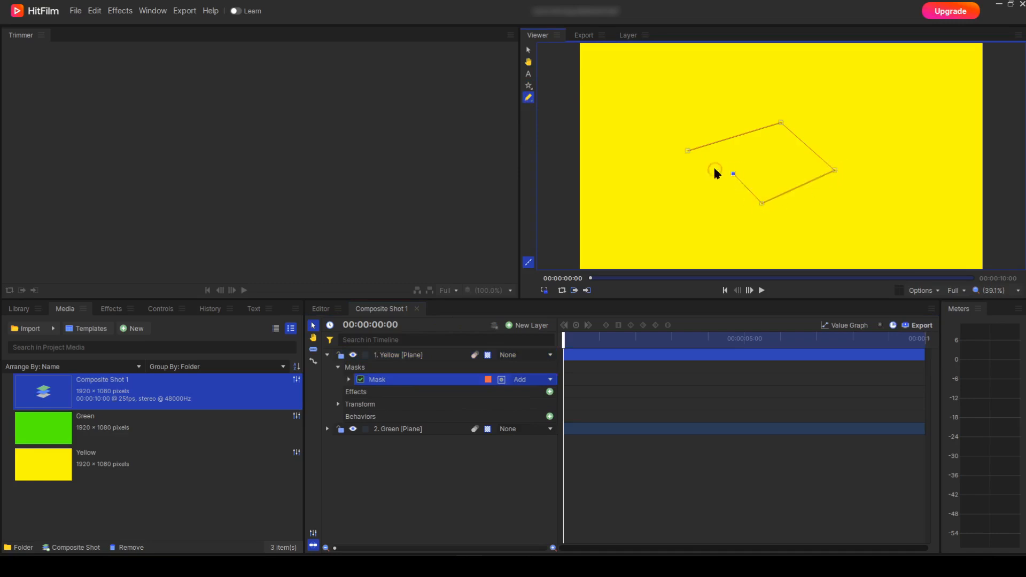
left_click(688, 151)
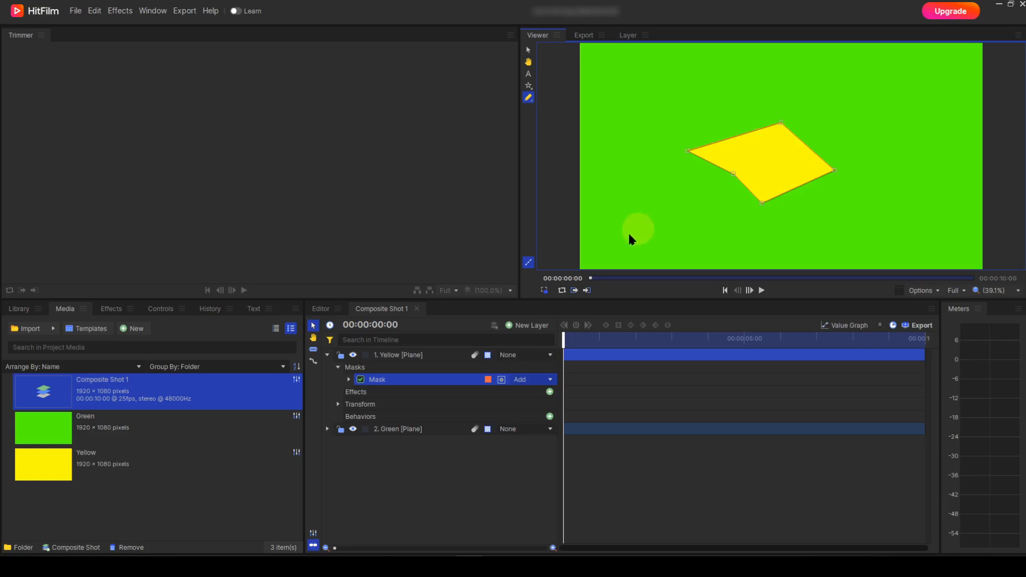
left_click(453, 383)
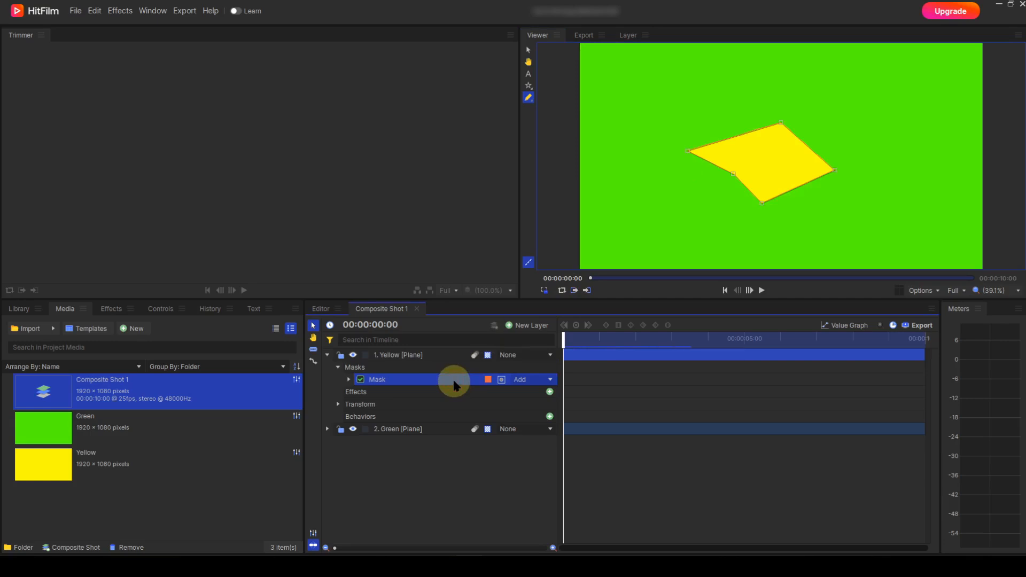
key("Delete")
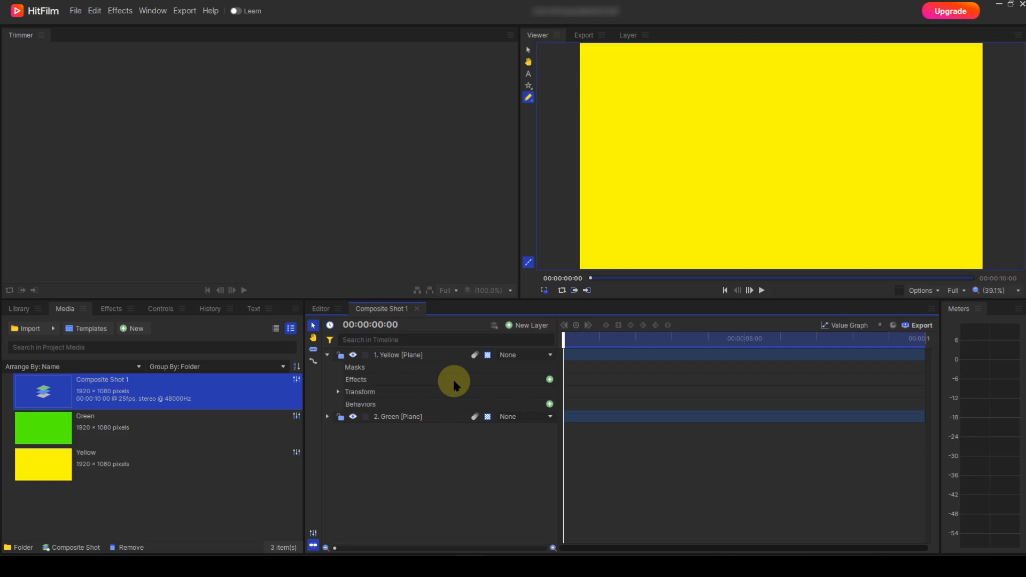
- Draw a closed mask with four curved points across the upper middle of the Yellow plane, and delete it
left_click_drag(671, 133, 796, 142)
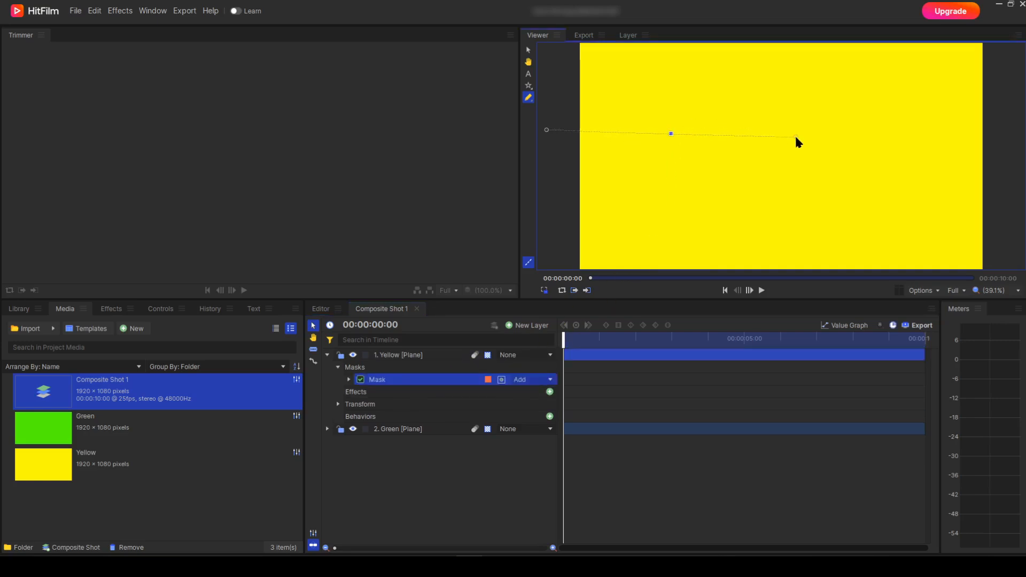
left_click_drag(805, 101, 858, 165)
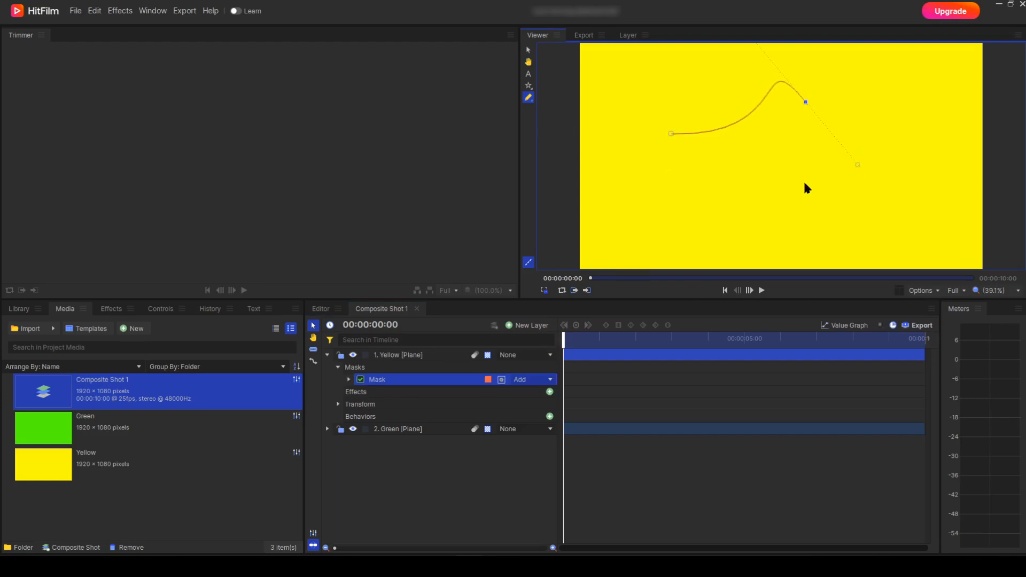
left_click_drag(768, 195, 695, 167)
left_click_drag(632, 120, 666, 89)
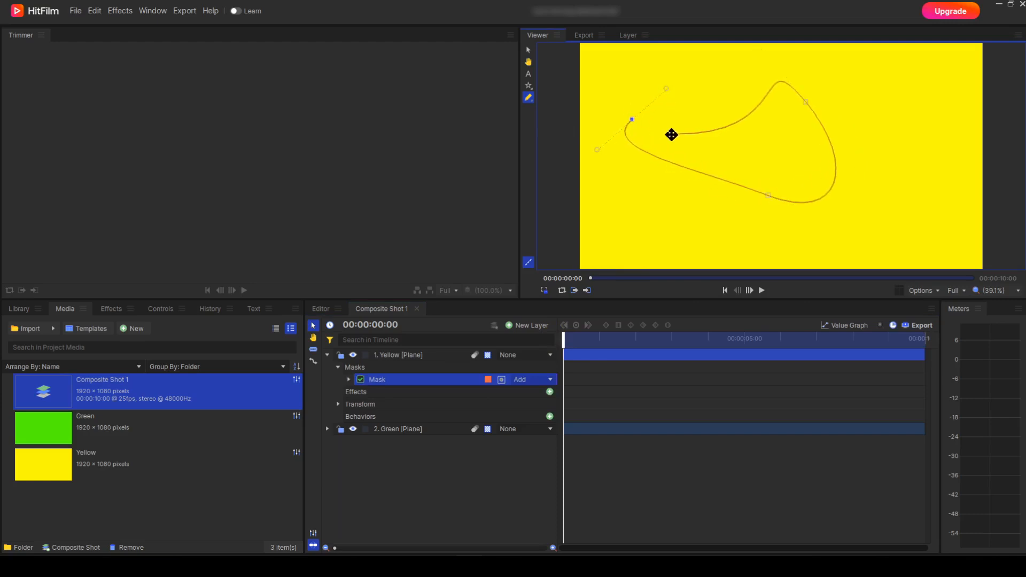
left_click(671, 134)
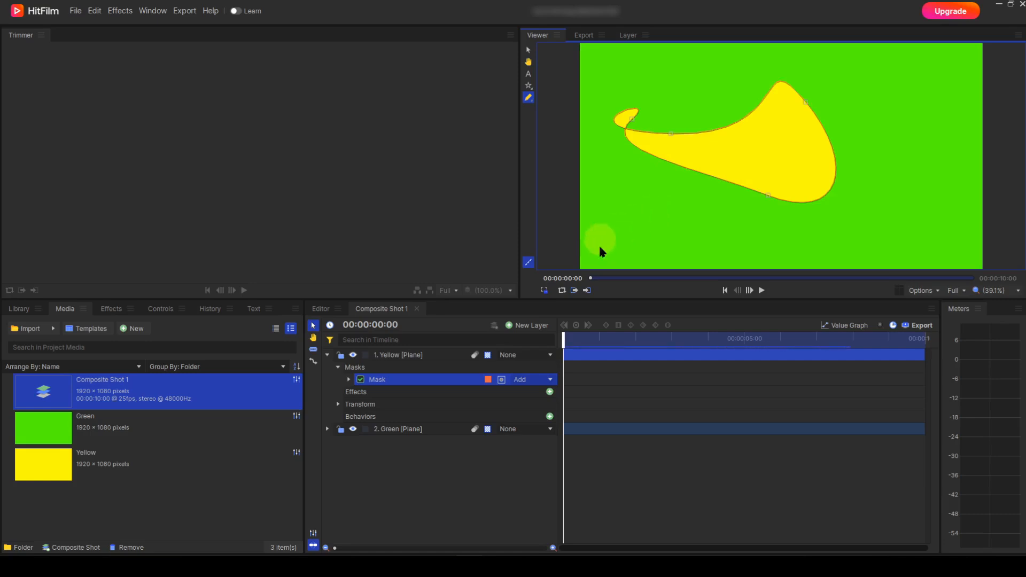
left_click(452, 381)
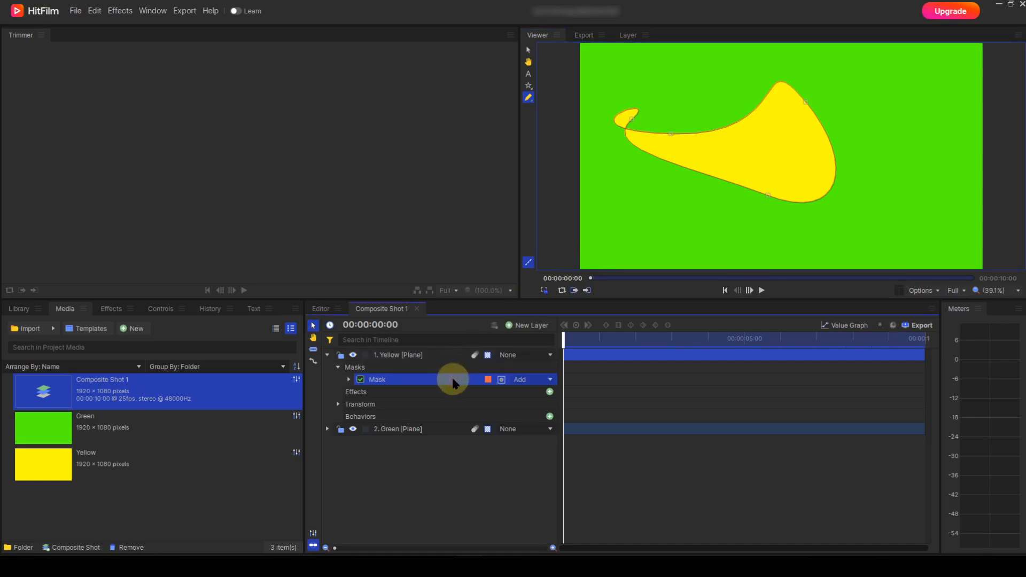
key("Delete")
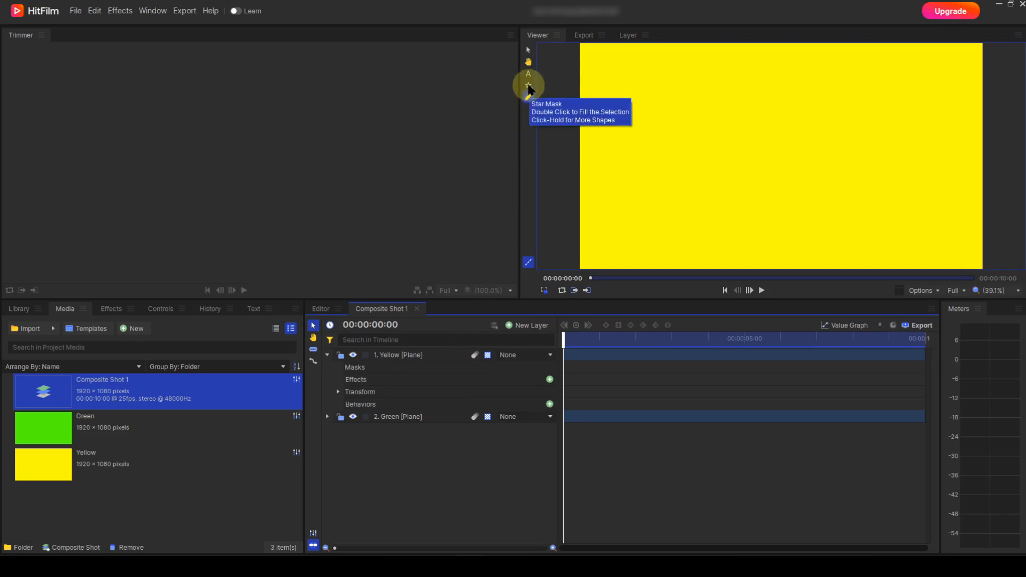
- Try the Rectangle Mask constrained to a square near the middle of the Yellow plane, and undo it
left_click_drag(530, 88, 541, 101)
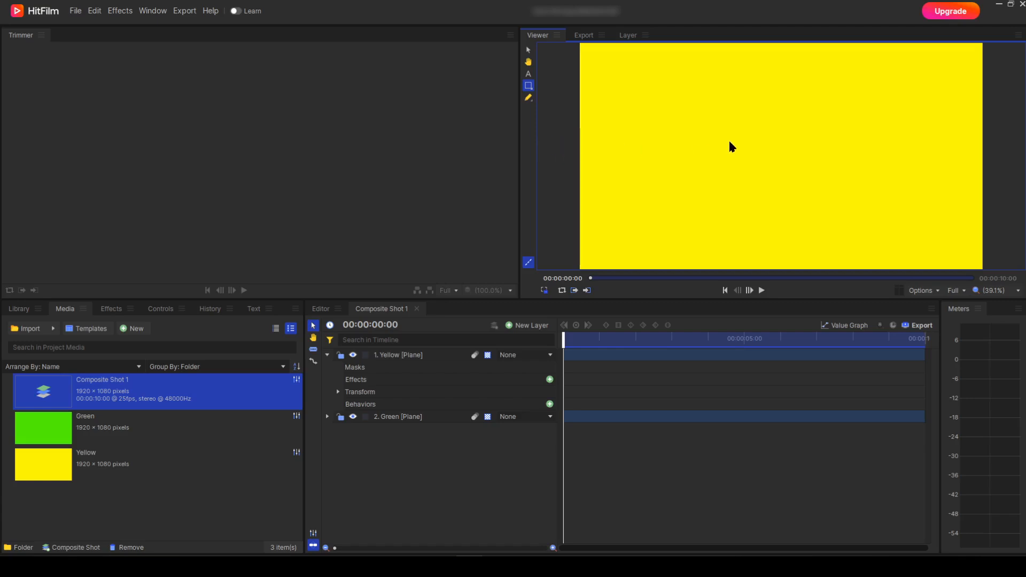
mouse_move(729, 143)
left_mouse_down()
mouse_move(778, 153)
mouse_move(875, 206)
left_mouse_up()
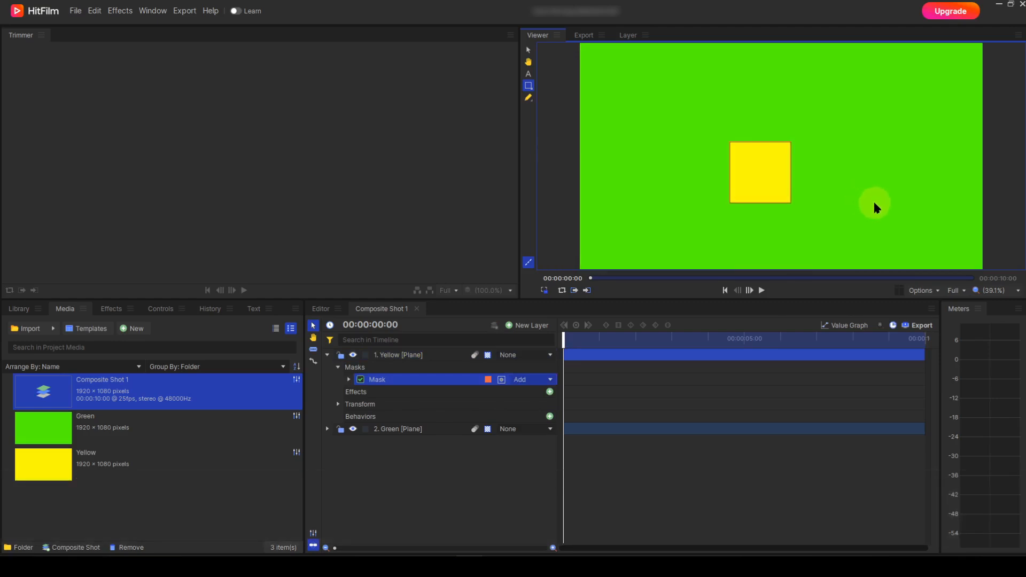
key("ctrl+z")
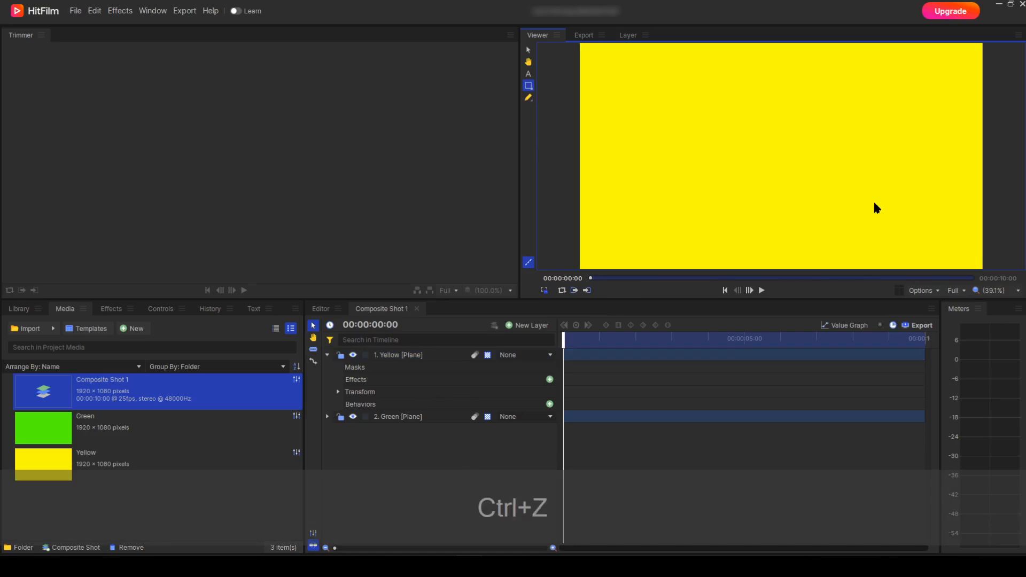
- Draw a wide rectangle mask outward from its centre on the Yellow plane, and undo it
left_click(435, 357)
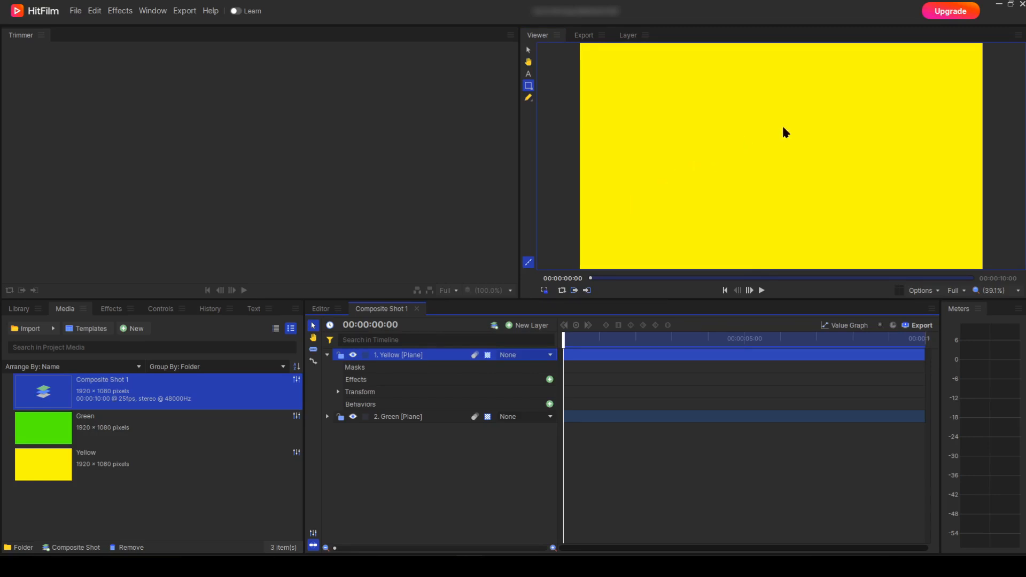
mouse_move(735, 144)
left_mouse_down()
mouse_move(788, 190)
mouse_move(774, 178)
mouse_move(752, 187)
mouse_move(799, 183)
left_mouse_up()
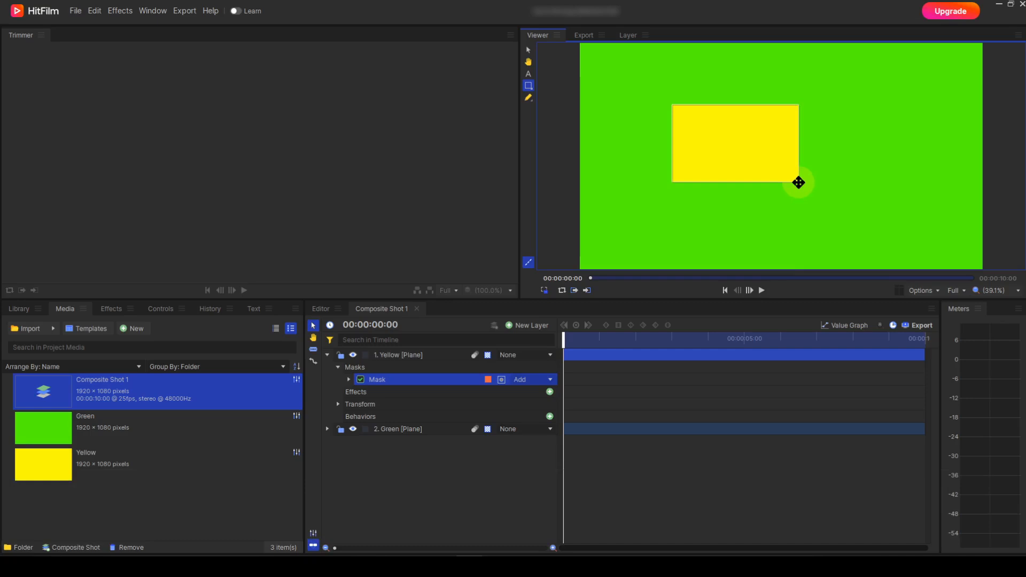
key("ctrl+z")
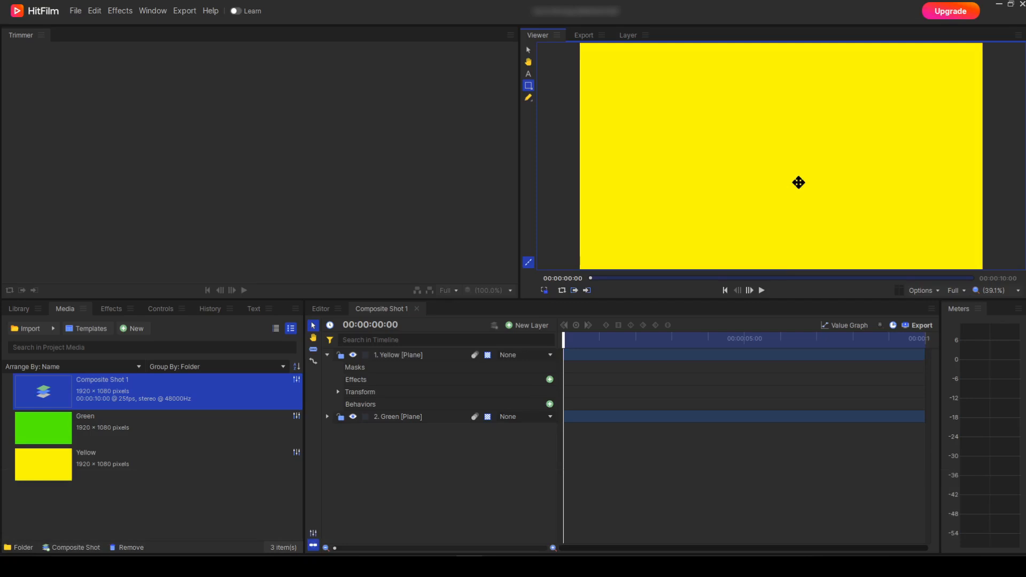
- Draw a square mask outward from its centre in the middle of the Yellow plane, and undo it
left_click(452, 353)
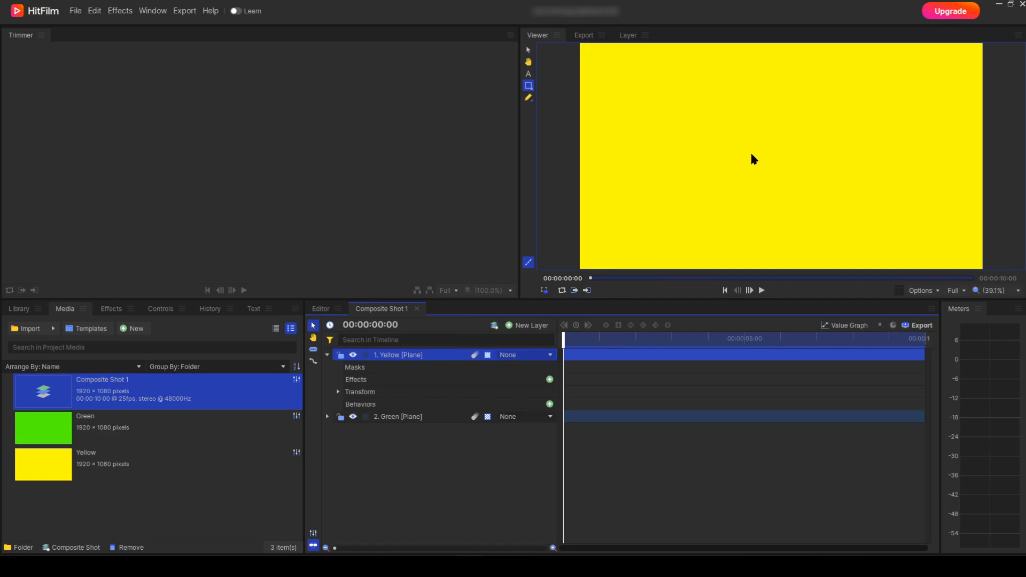
left_click_drag(751, 154, 813, 198)
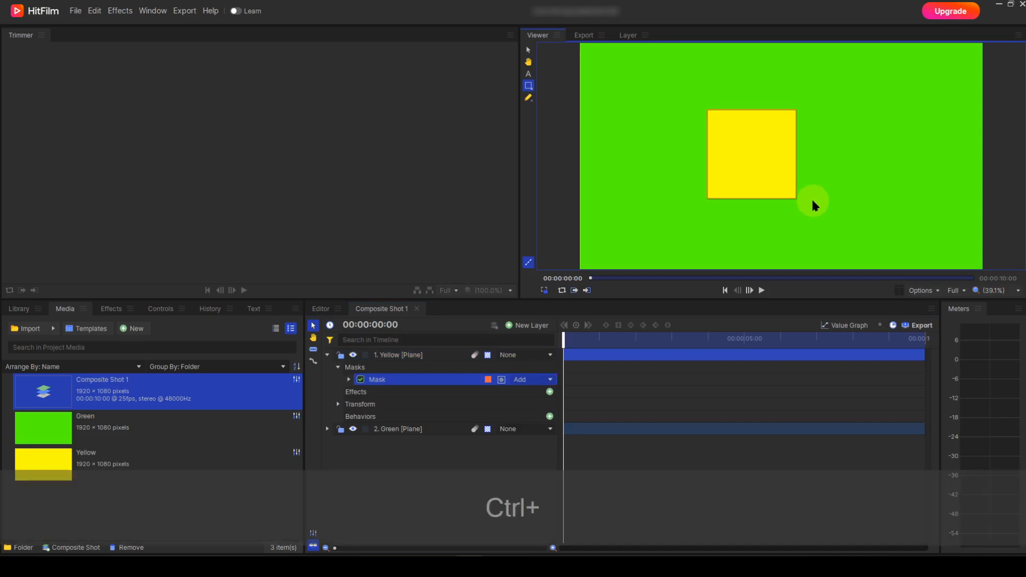
key("ctrl+z")
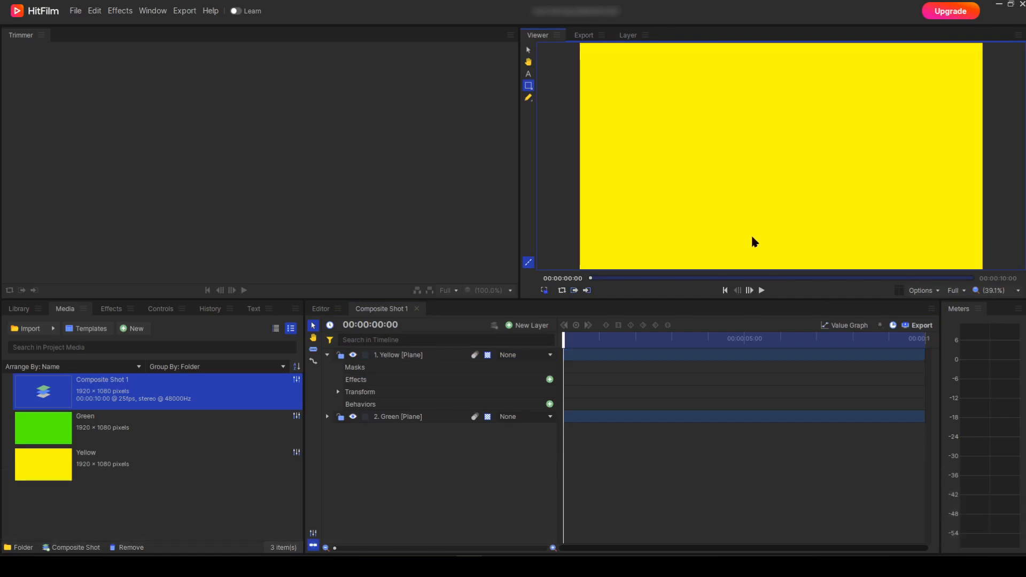
- Draw an Ellipse Mask constrained to a perfect circle near the middle of the Yellow plane, and undo it
left_click(442, 355)
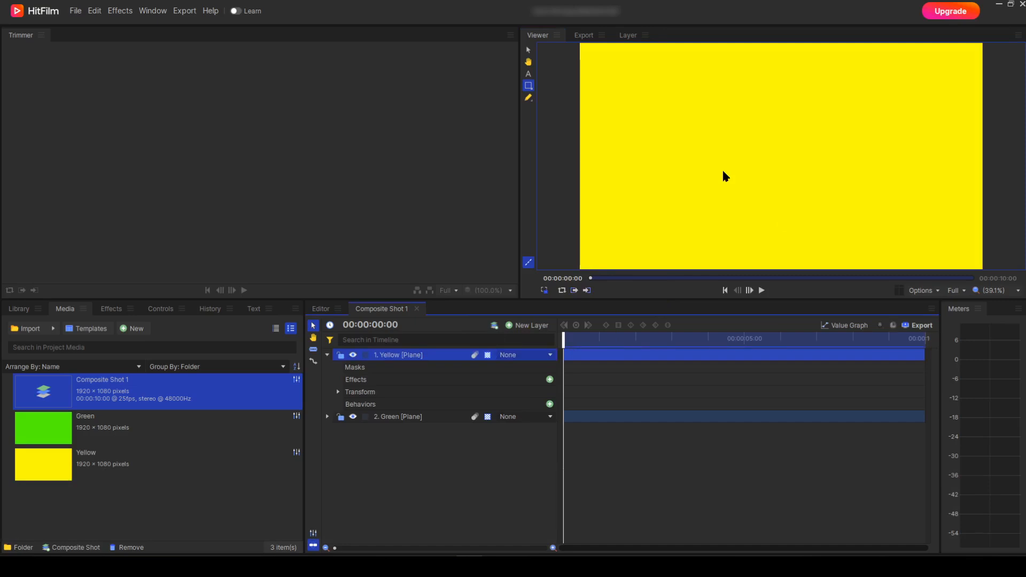
left_click(530, 87)
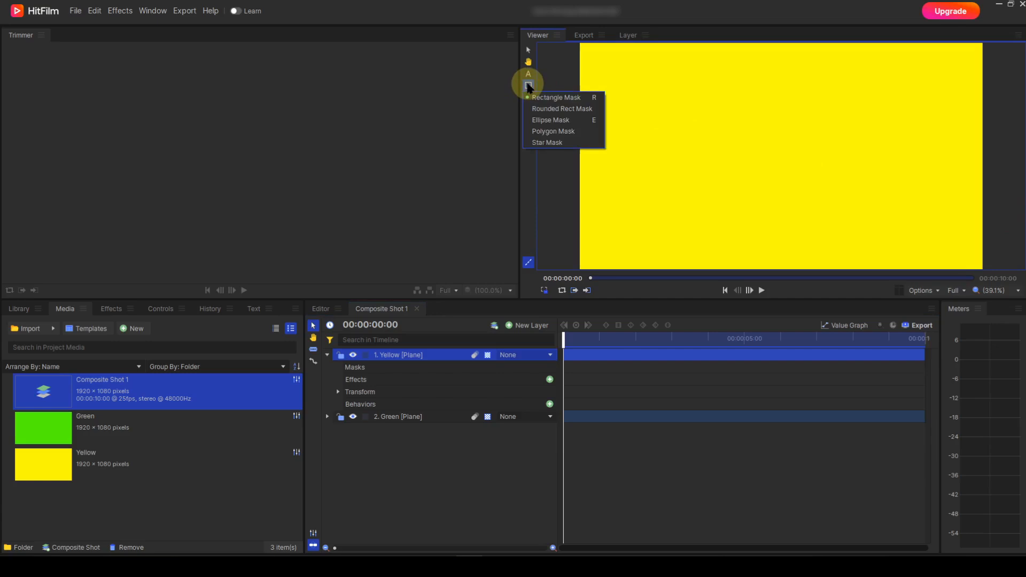
left_click(533, 121)
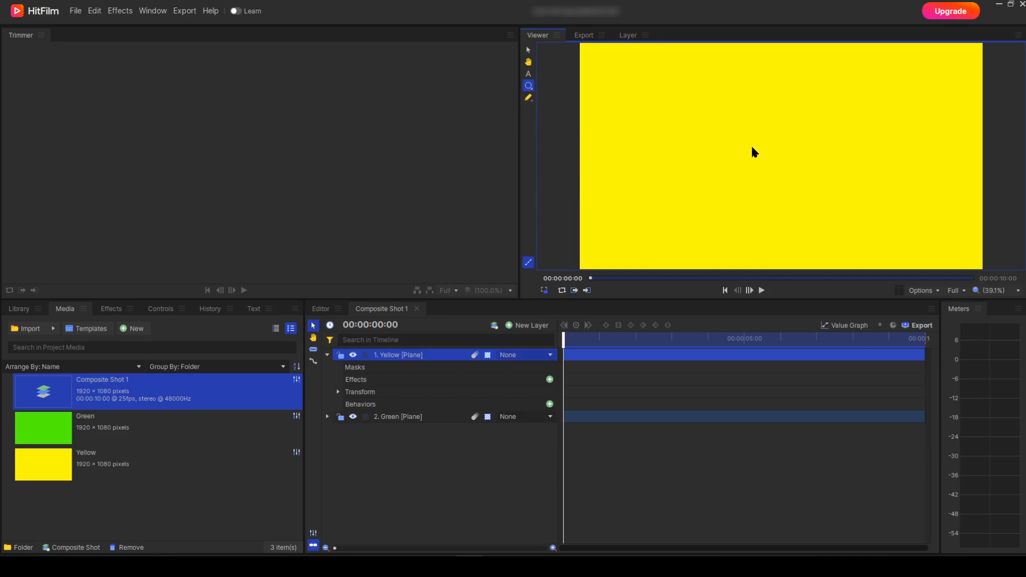
left_click_drag(752, 144, 868, 212)
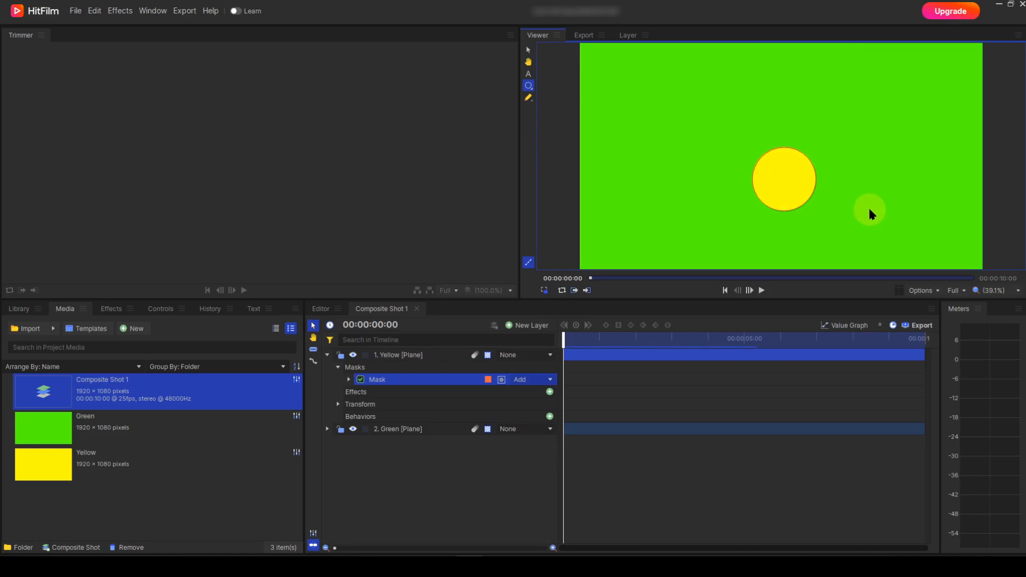
key("ctrl+z")
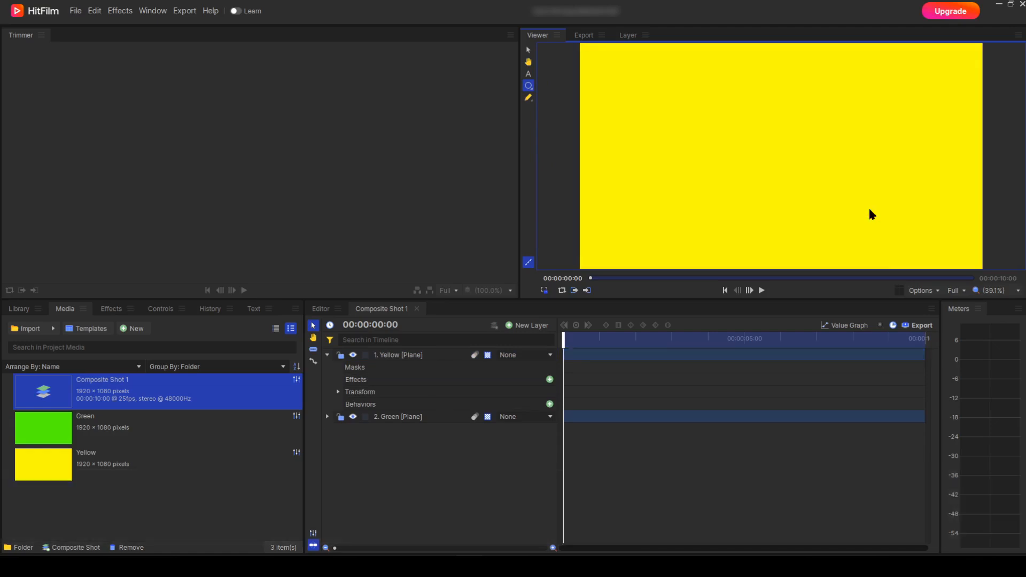
- Draw a tilted five-point Polygon Mask in the upper middle of the Yellow plane, and undo it
left_click(435, 354)
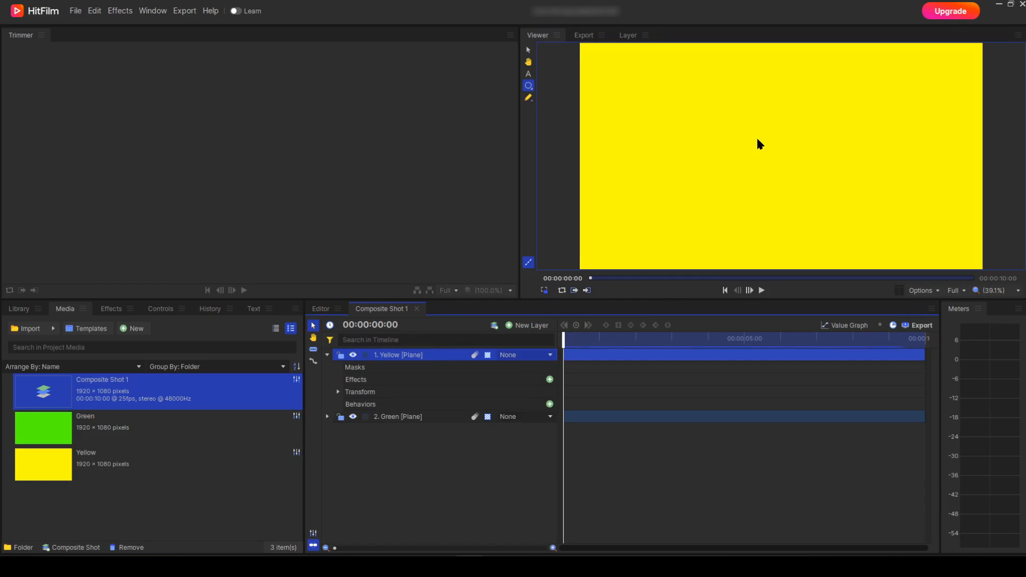
left_click(529, 86)
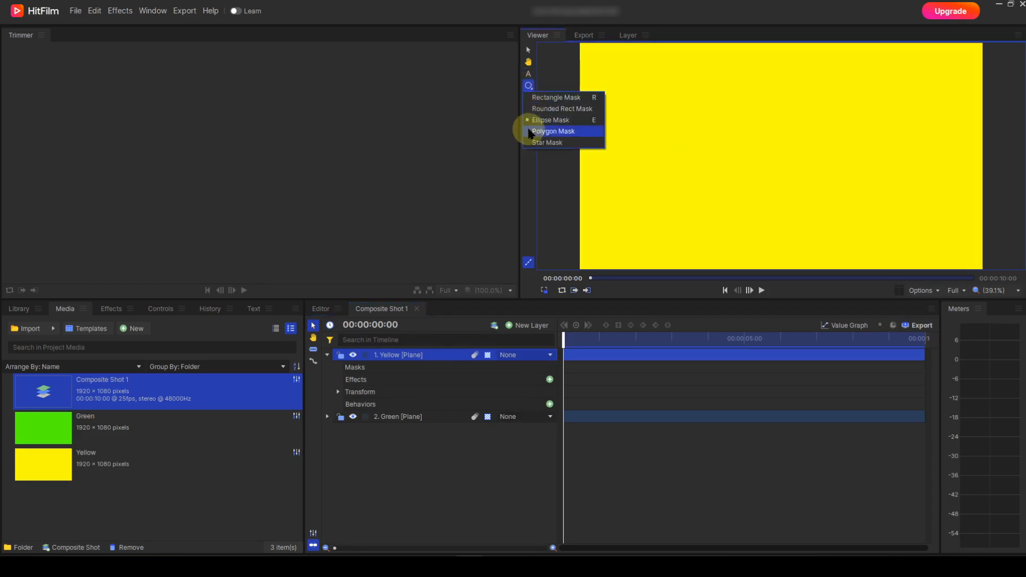
left_click(529, 130)
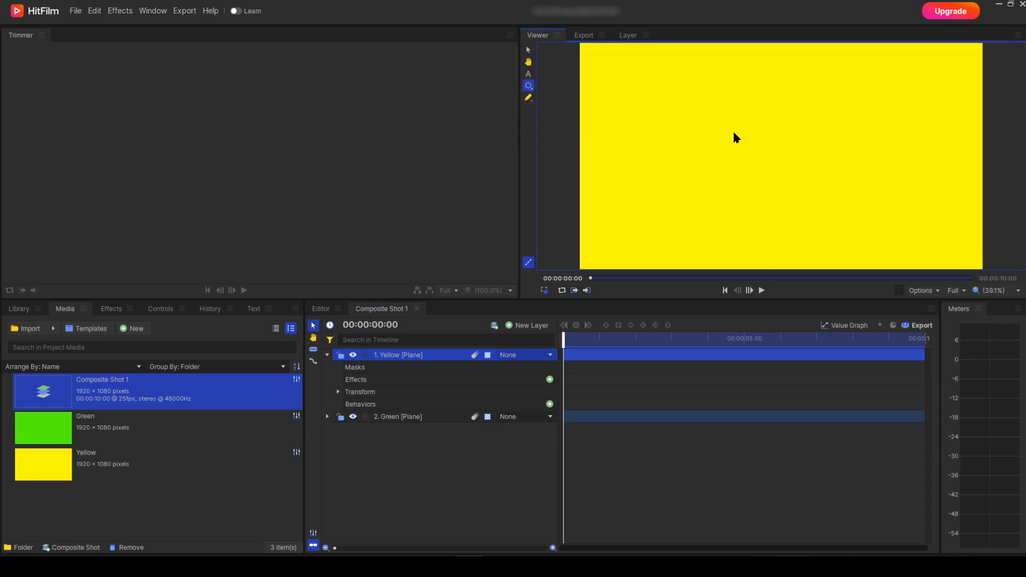
left_click_drag(734, 134, 784, 144)
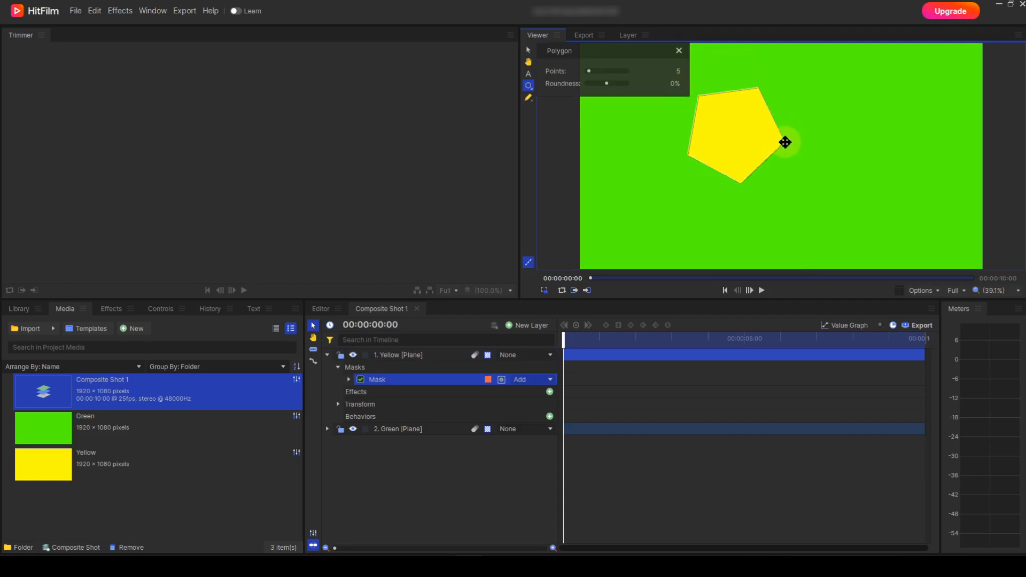
left_click(679, 50)
key("ctrl+z")
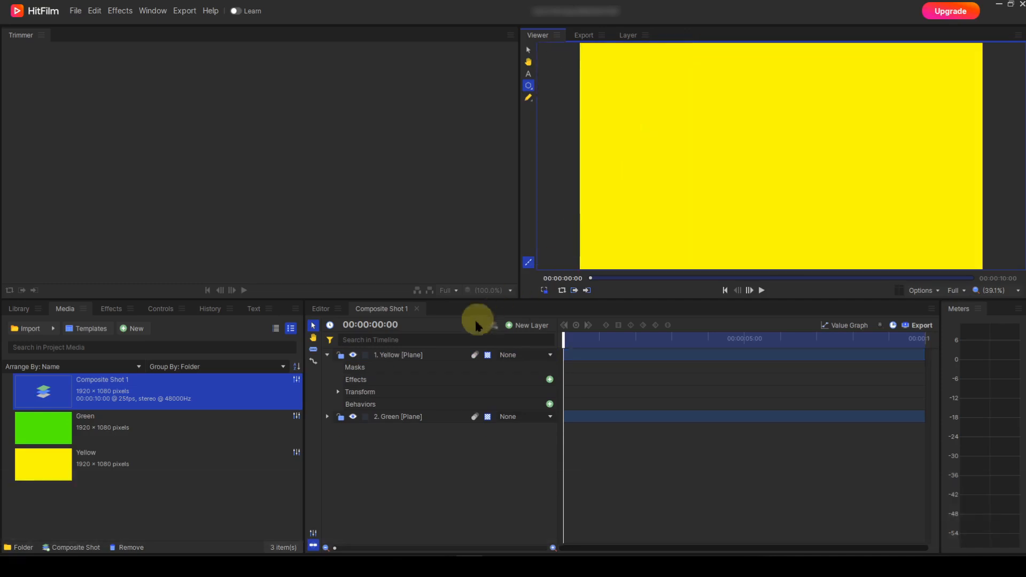
- Draw a five-point polygon mask with its rotation constrained upright on the Yellow plane, and undo it
left_click(433, 355)
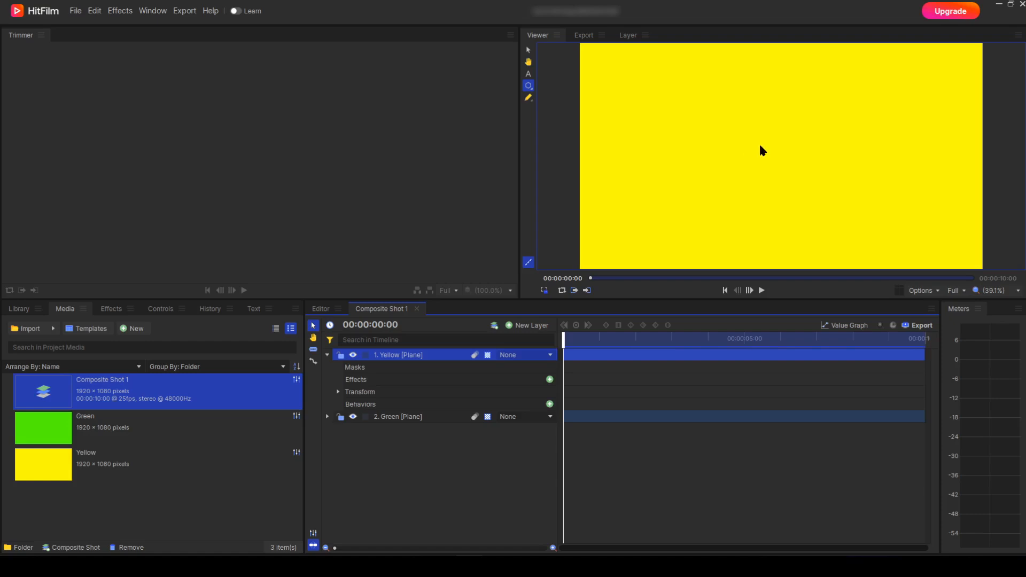
left_click_drag(760, 146, 817, 165)
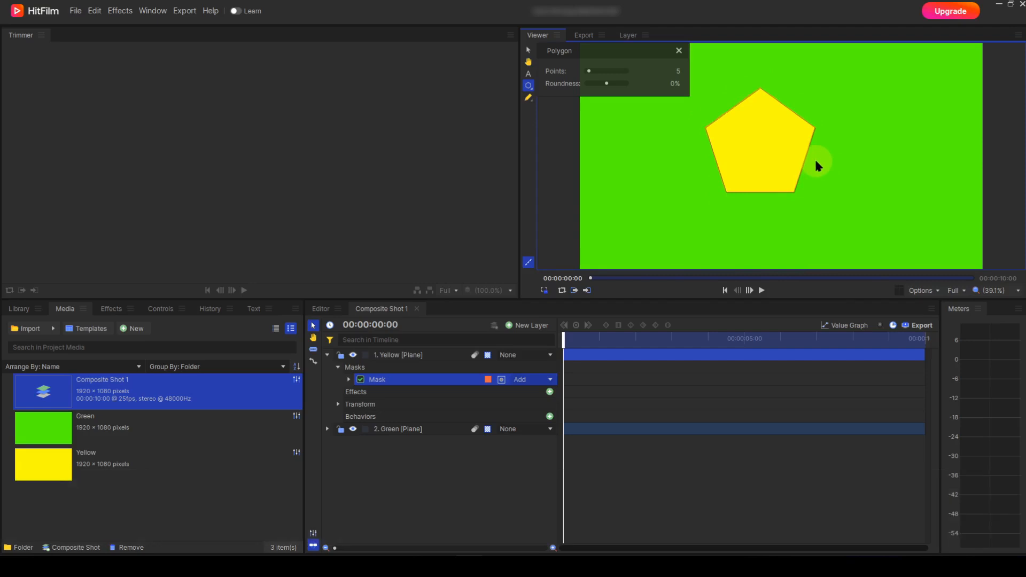
key("ctrl+z")
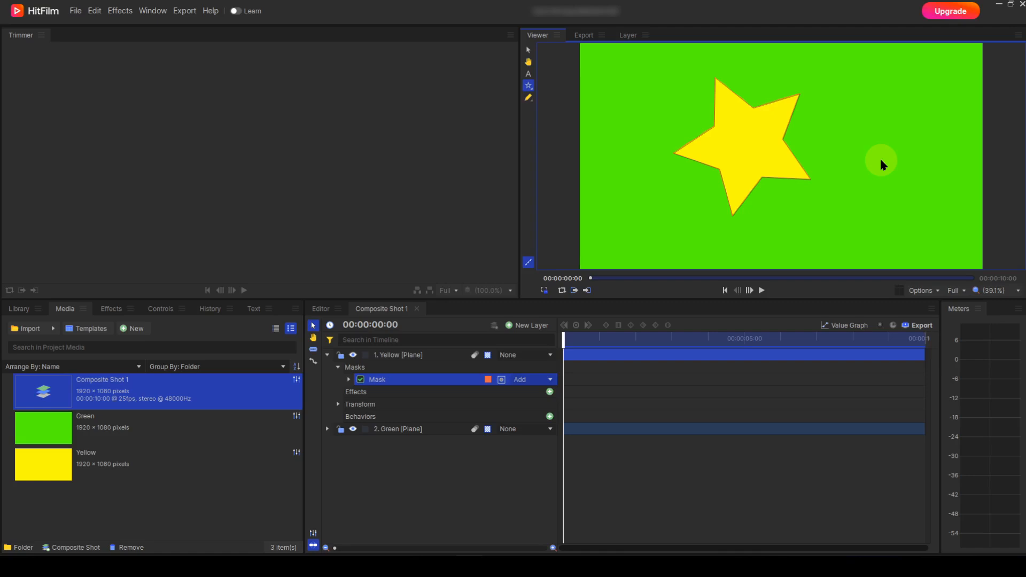
- Hide the Green plane, and resize the star mask about its centre, shrinking it proportionally and stretching its height and width slightly
left_click(528, 50)
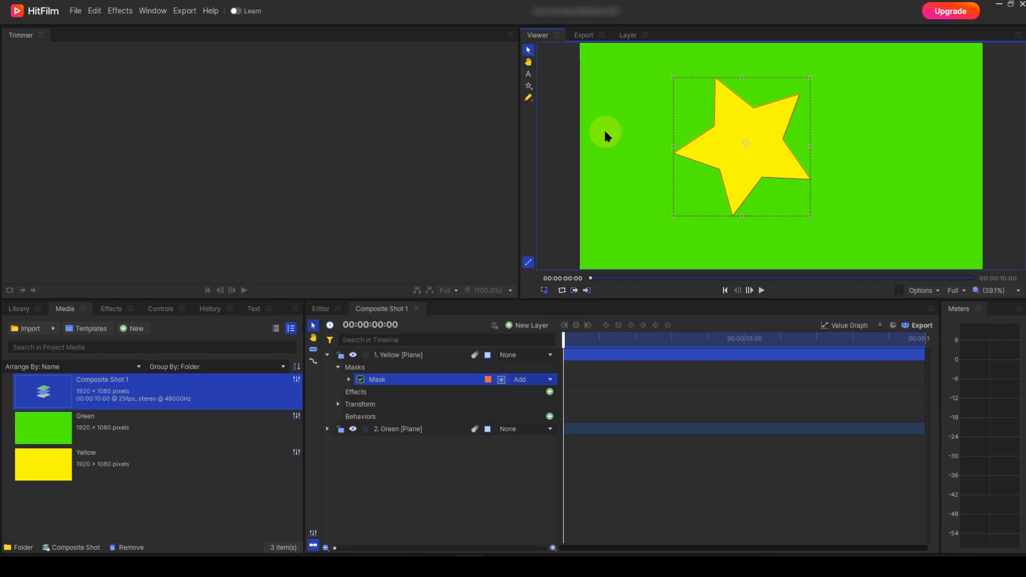
left_click(353, 430)
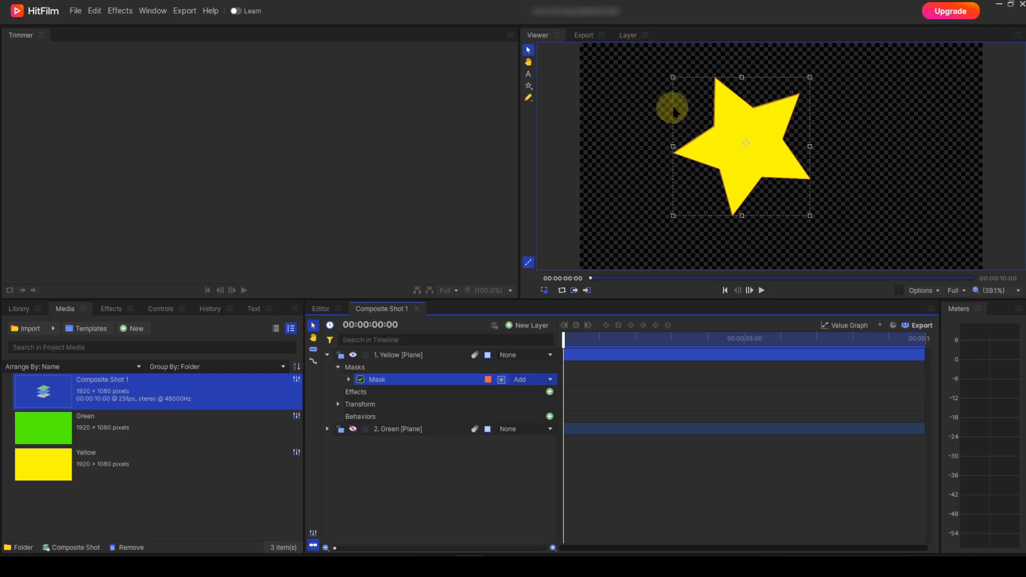
left_click_drag(810, 77, 783, 107)
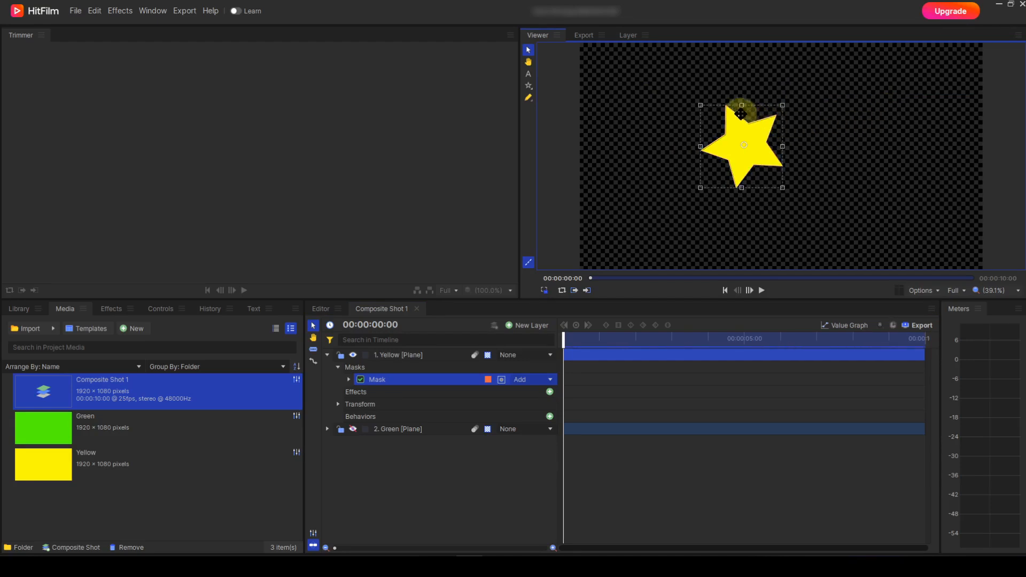
mouse_move(742, 102)
left_mouse_down()
mouse_move(741, 86)
mouse_move(738, 104)
left_mouse_up()
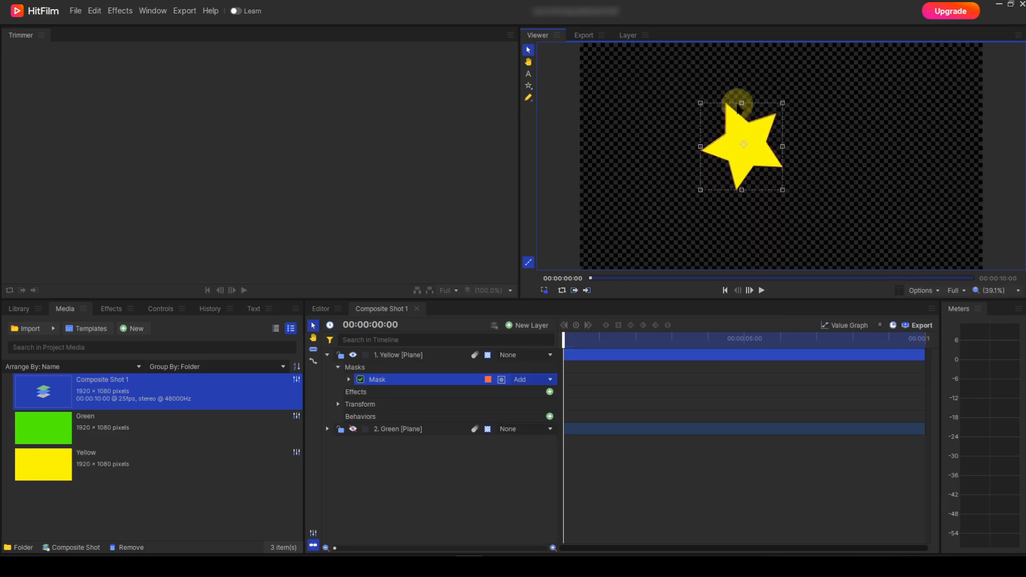
mouse_move(783, 146)
left_mouse_down()
mouse_move(815, 146)
mouse_move(792, 145)
left_mouse_up()
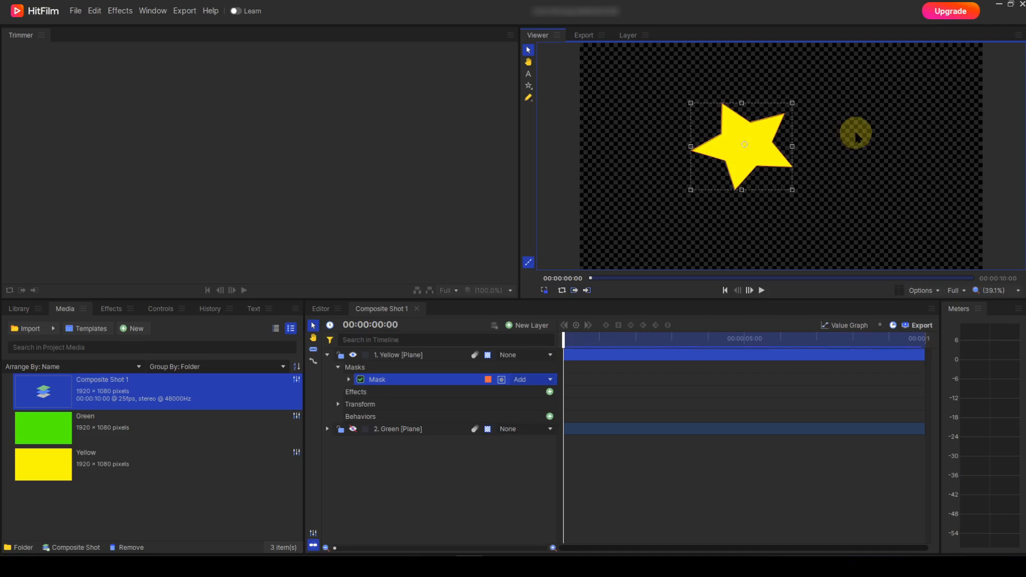
- Enlarge the star mask out of proportion about its centre, and rescale it proportionally with the opposite corner or side anchored
key("shift")
left_click_drag(792, 103, 837, 88)
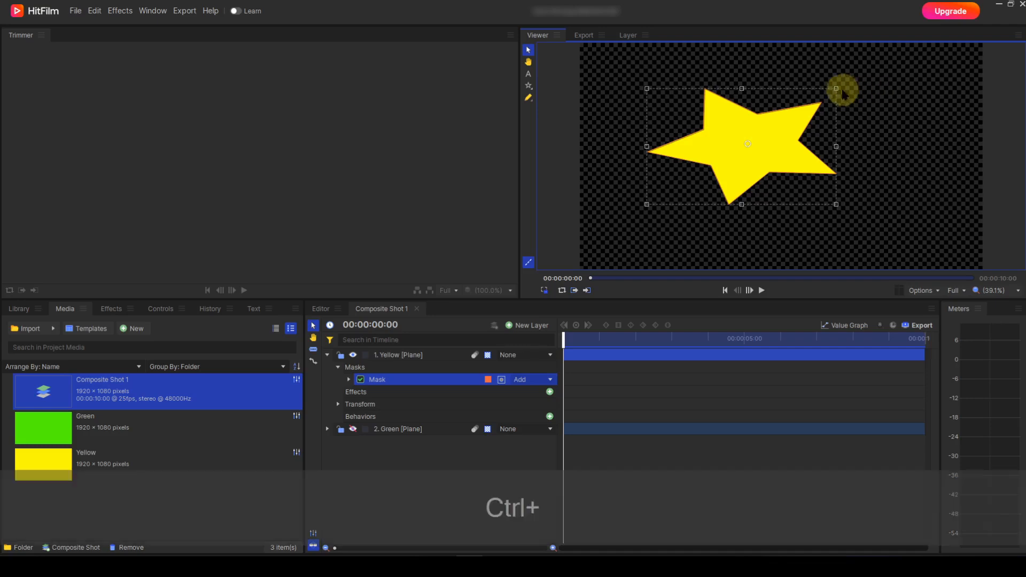
mouse_move(838, 88)
left_mouse_down()
mouse_move(861, 69)
mouse_move(754, 128)
mouse_move(858, 80)
mouse_move(809, 108)
mouse_move(819, 108)
mouse_move(864, 77)
mouse_move(832, 97)
left_mouse_up()
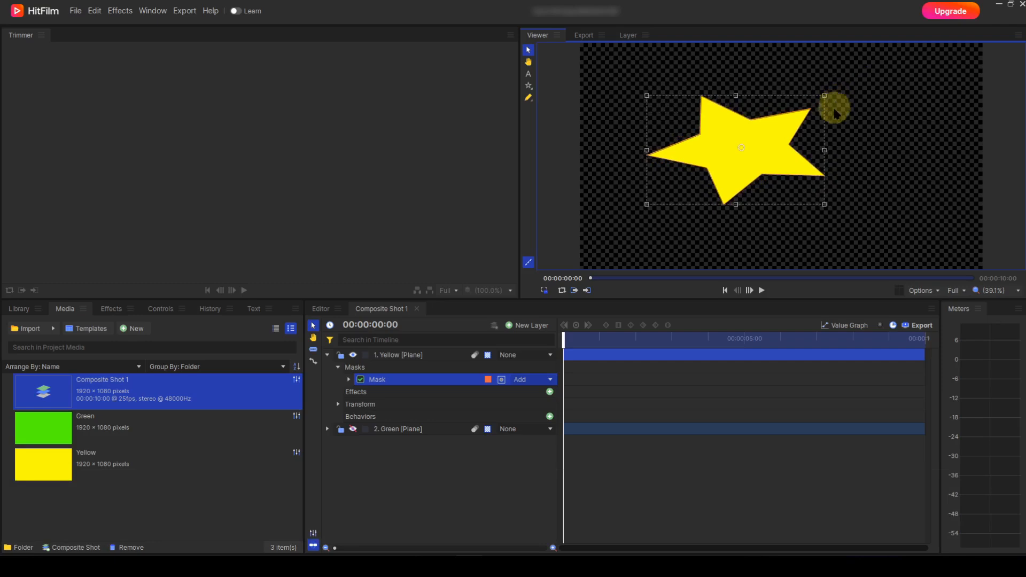
left_click_drag(825, 150, 871, 143)
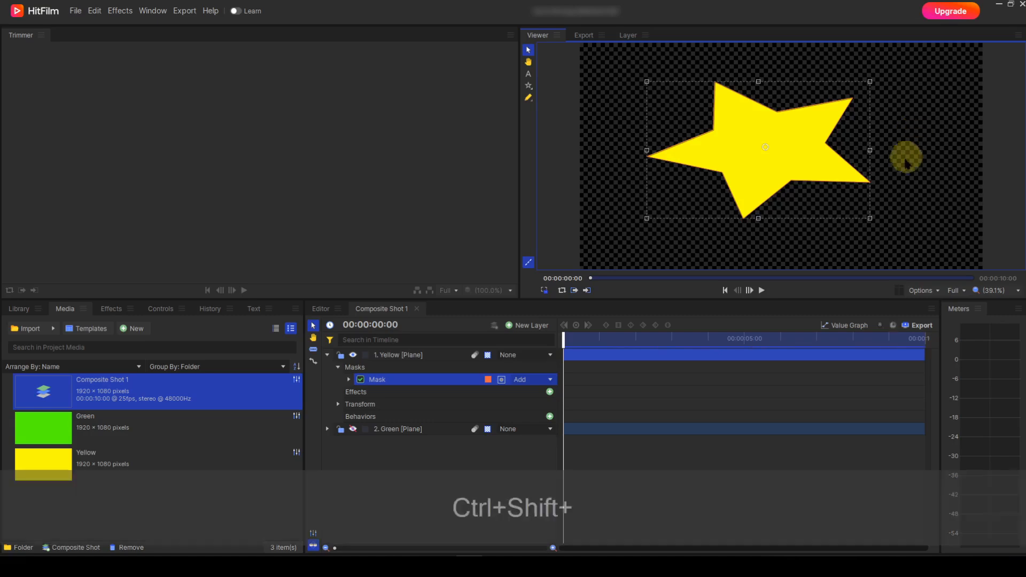
- Flatten the star mask out of proportion from its opposite corner, and rotate it clockwise by about 10°
left_click_drag(871, 219, 875, 189)
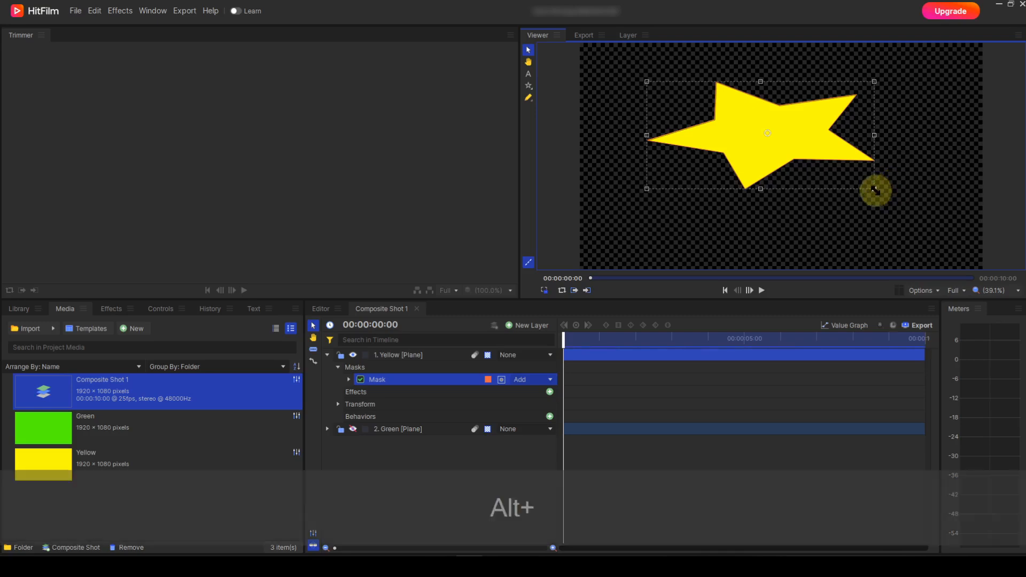
left_click_drag(873, 190, 840, 197)
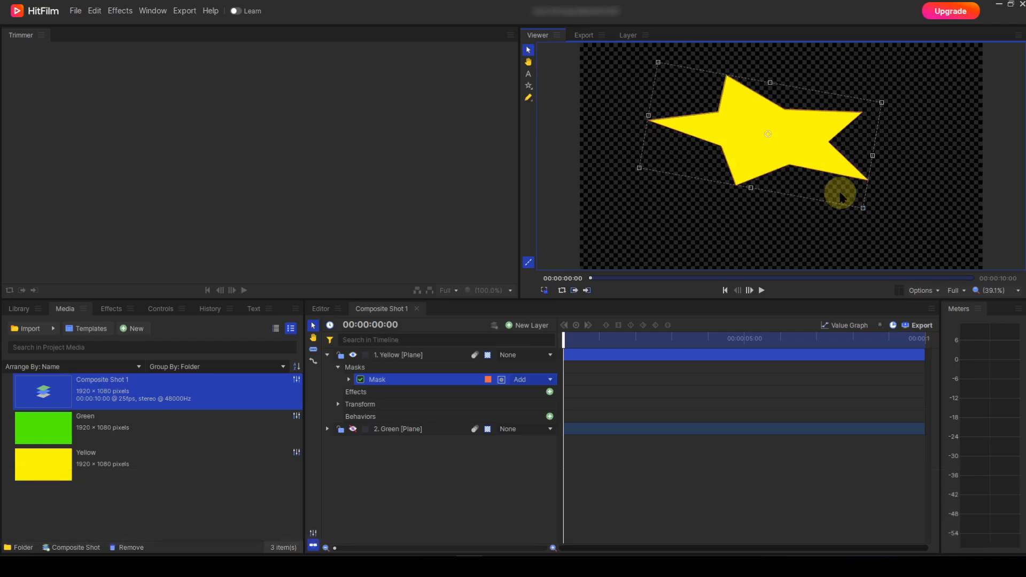
- Expand the star mask's Transform properties, and delete the mask from the Yellow plane
left_click(349, 380)
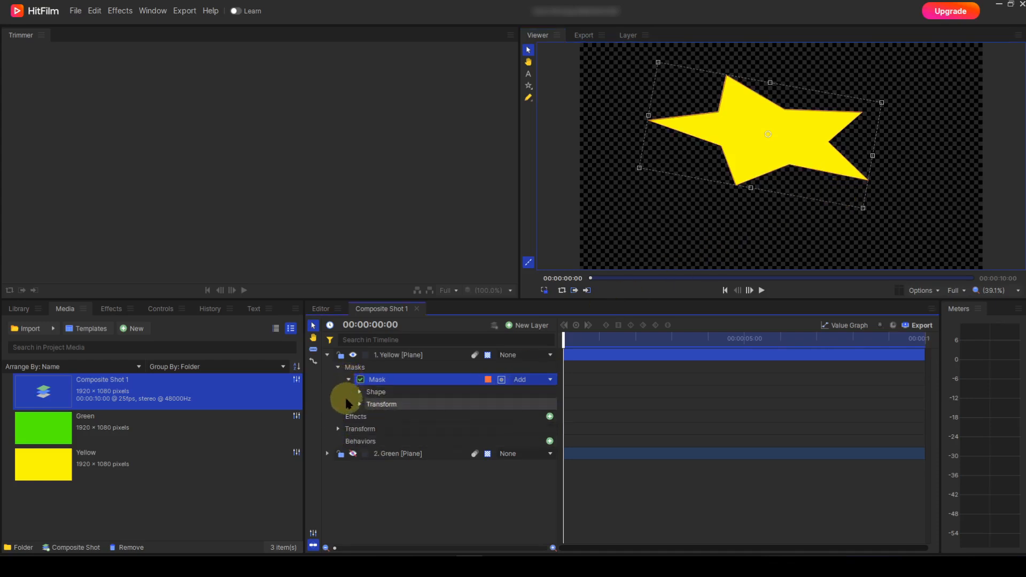
left_click(360, 405)
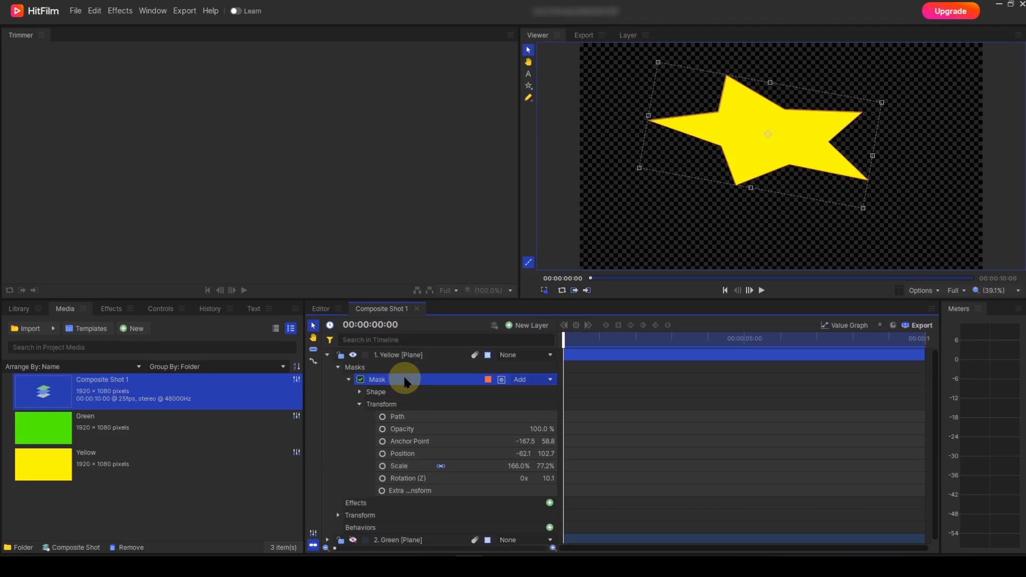
key("Delete")
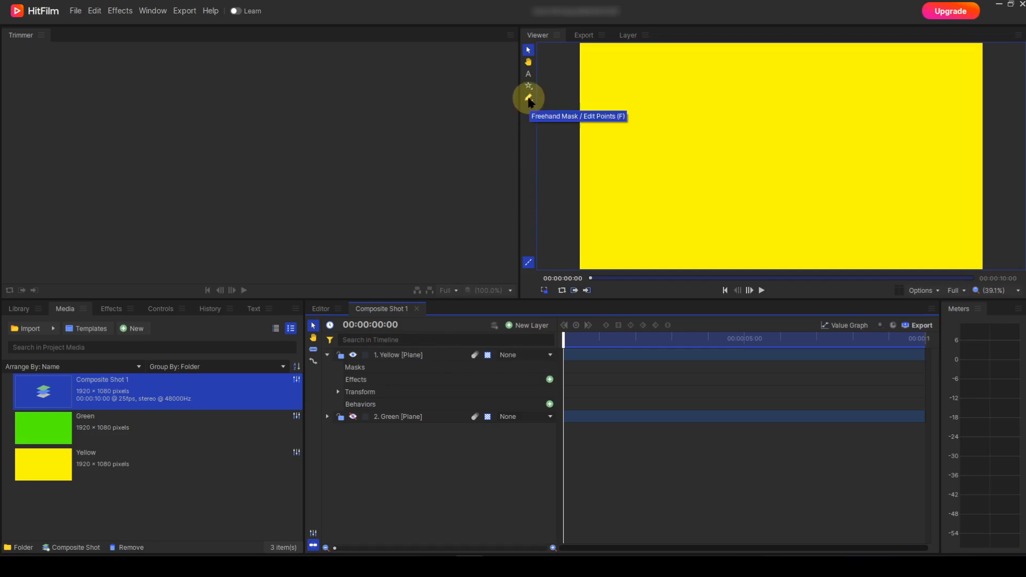
- Draw a closed five-point Freehand Mask with straight edges and an inward notch on its left side, in the middle of the Yellow plane
left_click(529, 98)
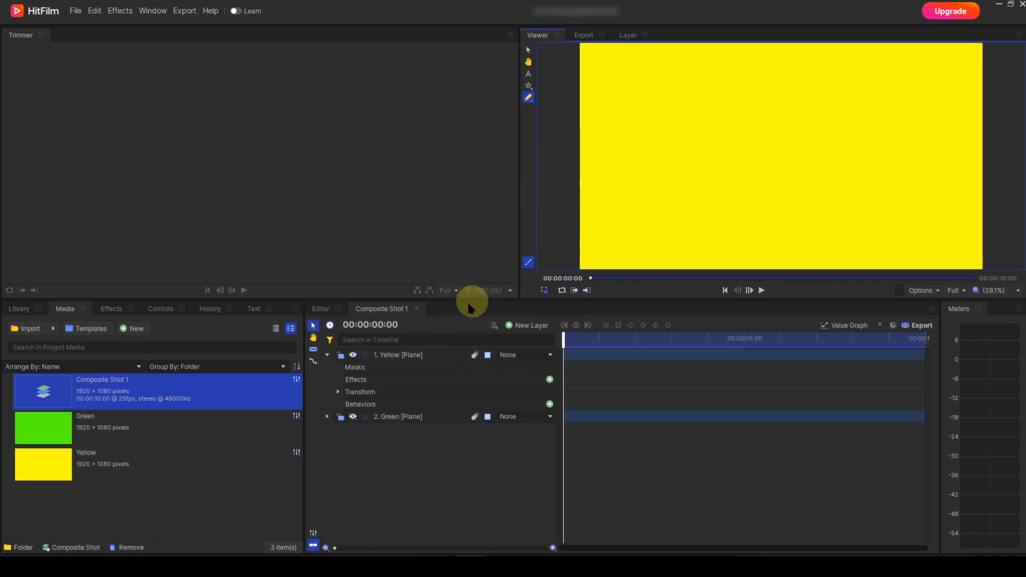
left_click(430, 355)
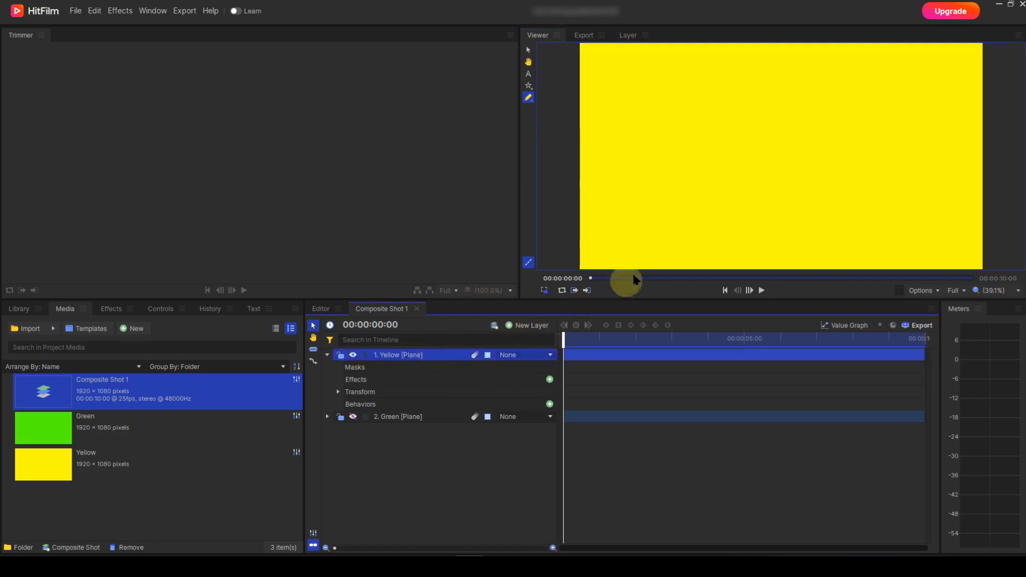
left_click(694, 109)
left_click(828, 114)
left_click(803, 196)
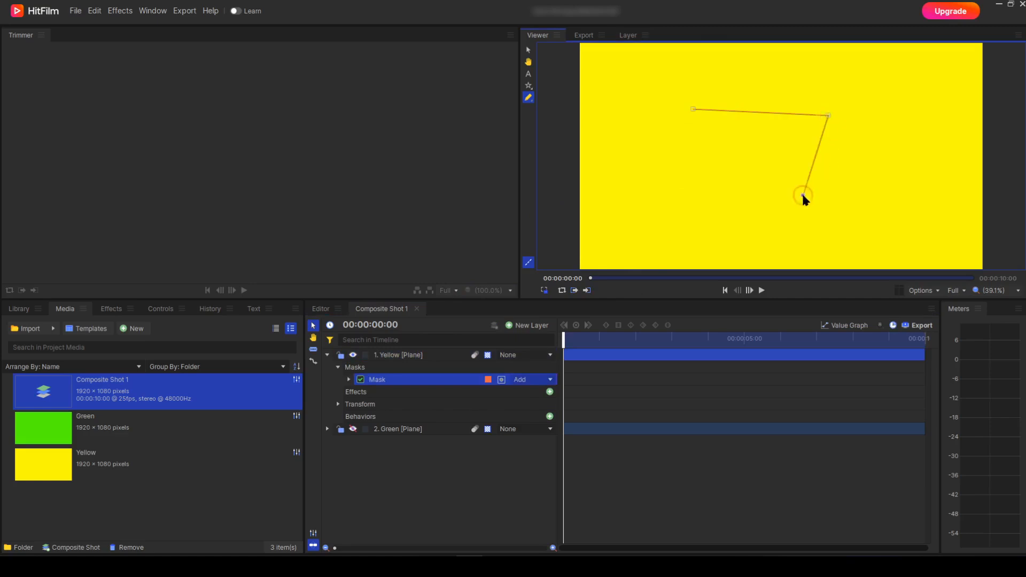
left_click(717, 208)
left_click(767, 146)
left_click(692, 110)
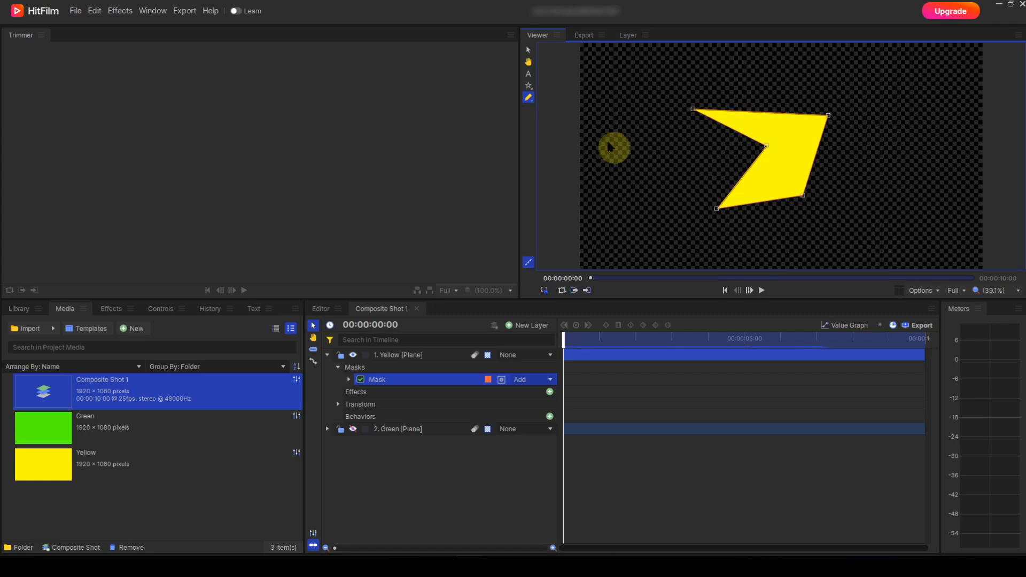
- Select the freehand mask on the Yellow plane, and delete it
left_click(528, 50)
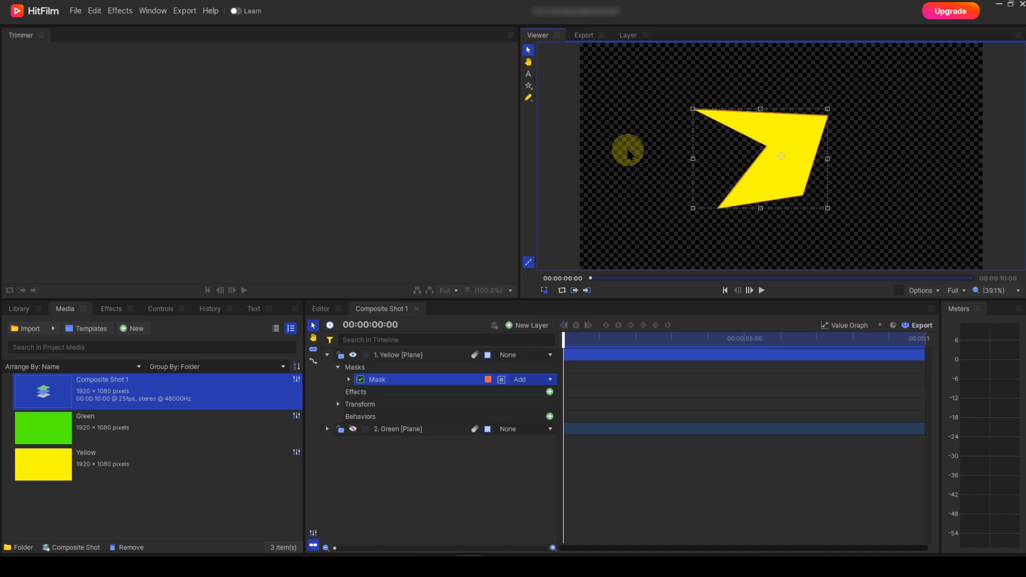
left_click(450, 381)
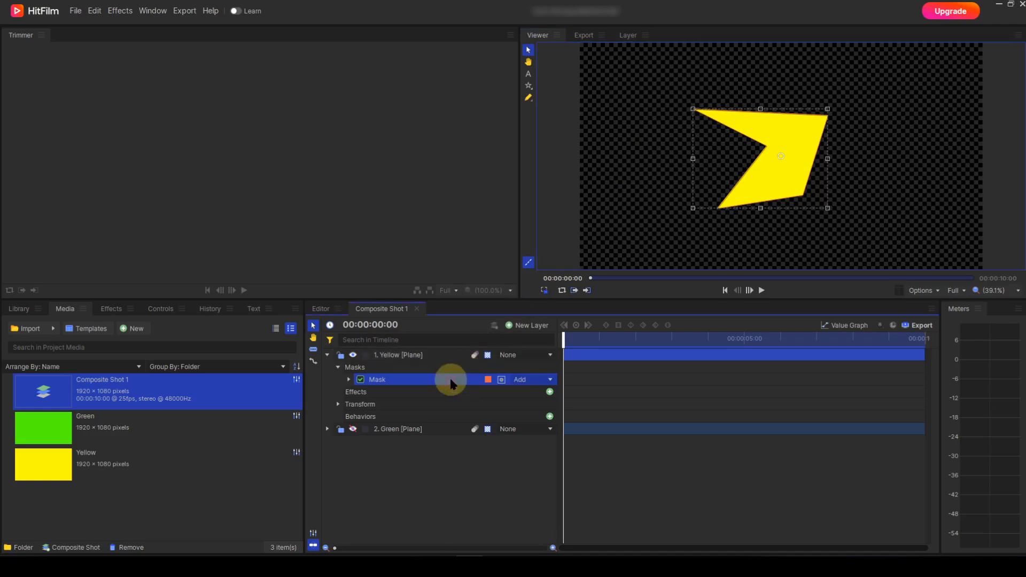
key("Delete")
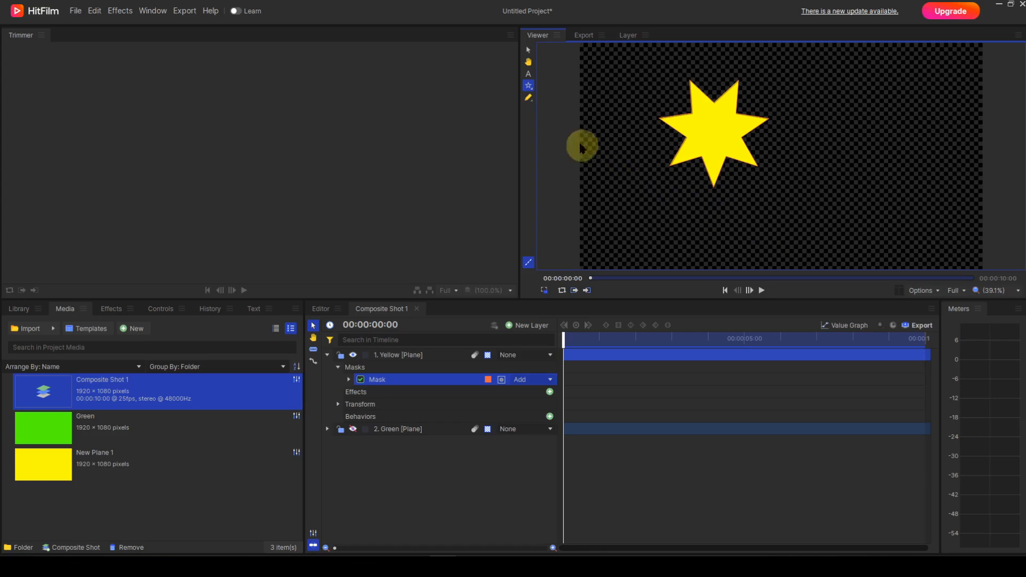
- Move the rightmost point of the seven-pointed star mask slightly downward, and undo the move
left_click(530, 100)
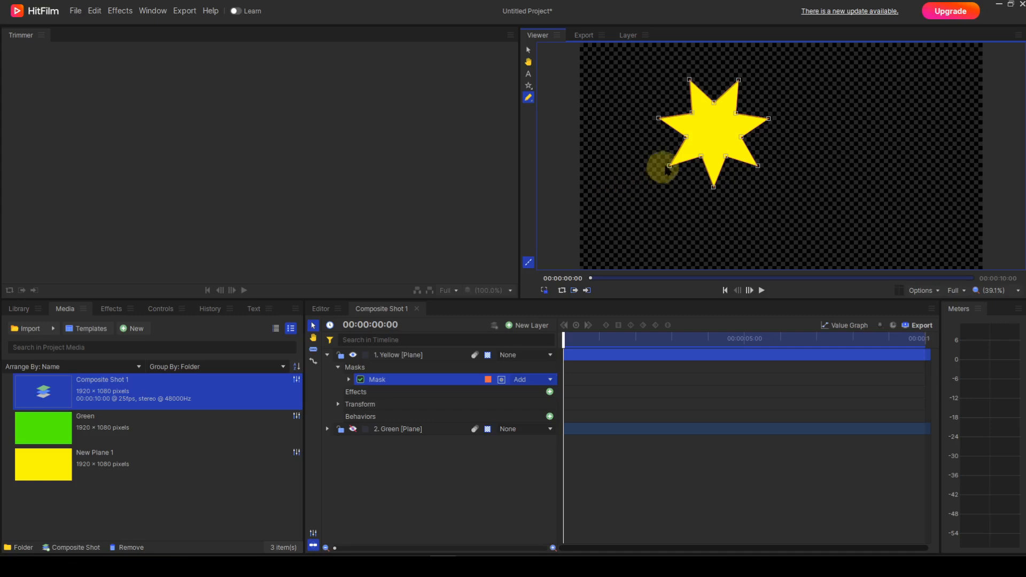
left_click_drag(767, 120, 770, 118)
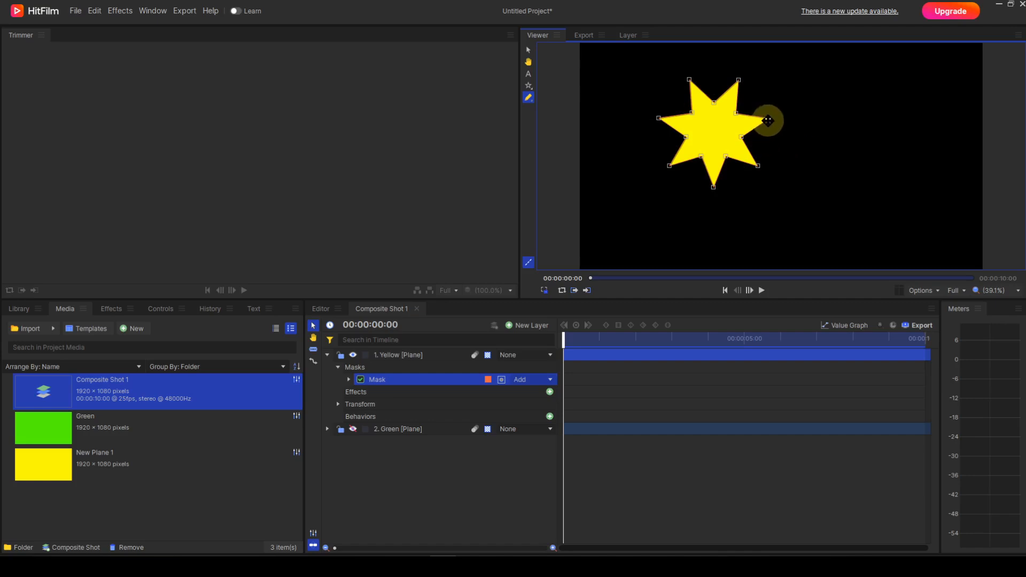
left_click_drag(768, 120, 773, 136)
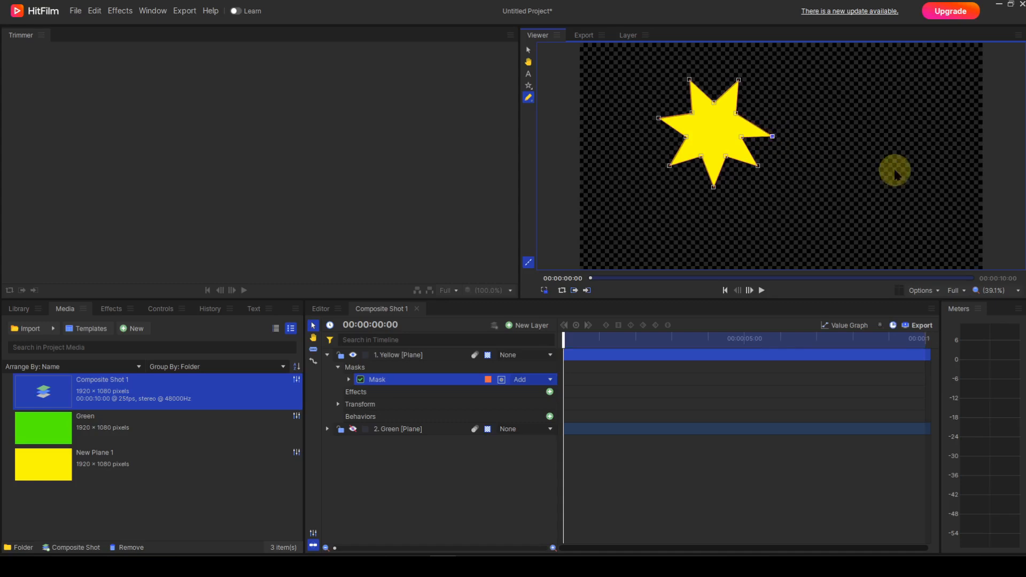
key("ctrl+z")
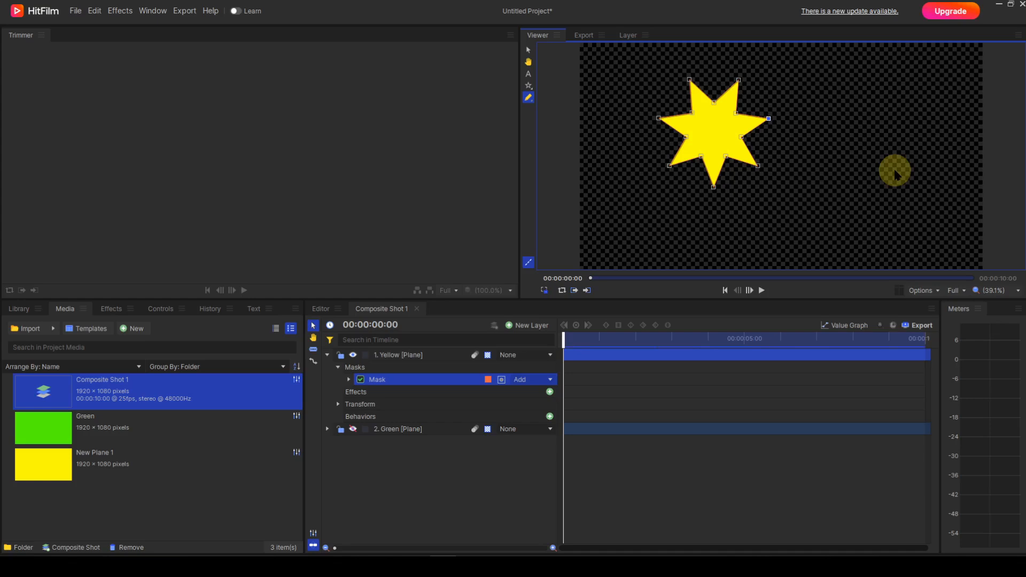
- Select the star mask's upper-left and lowest tips, deselect the lowest, and box-select the points between and including them
left_click(690, 82)
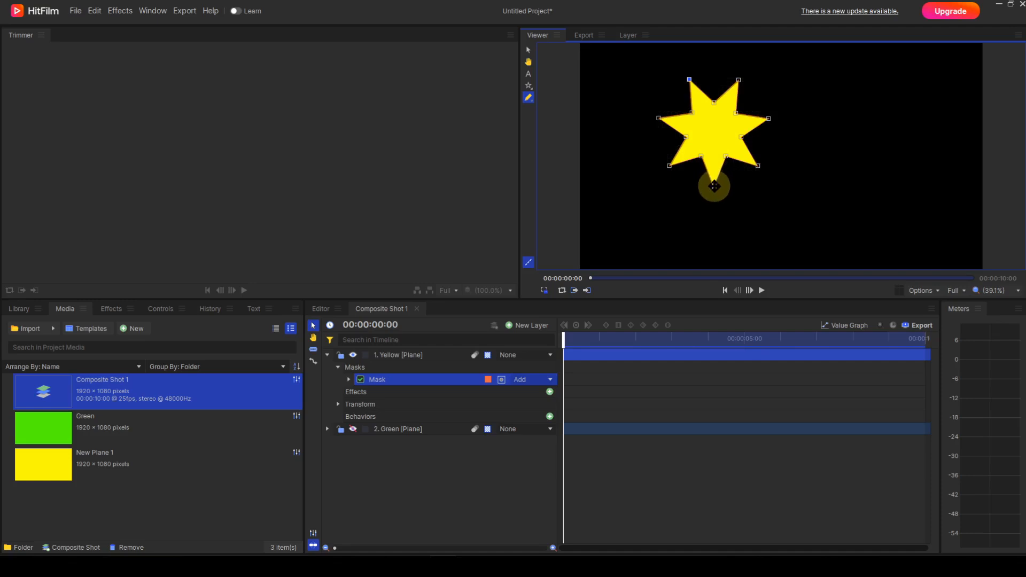
left_click(714, 186, "shift")
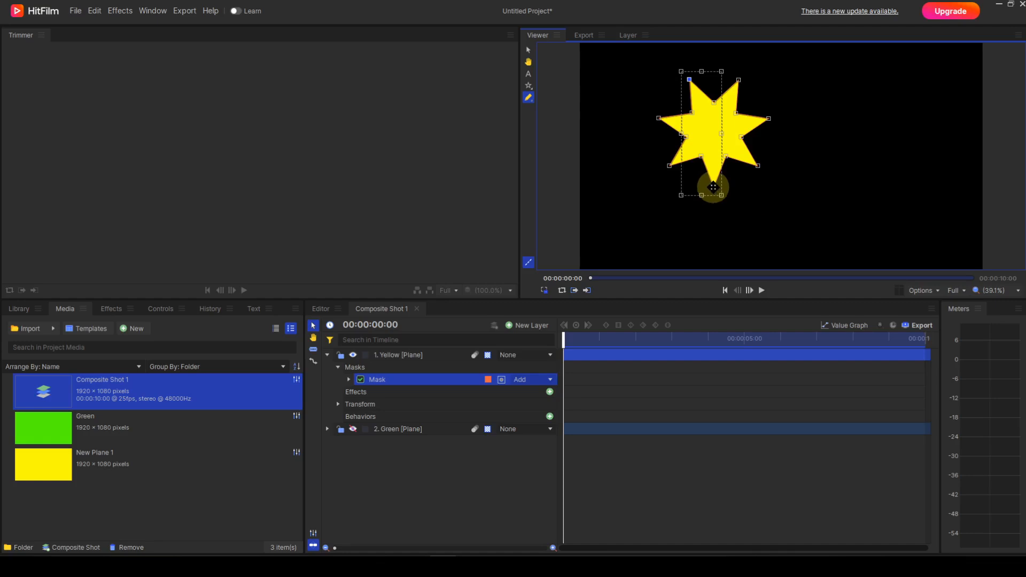
key("ctrl")
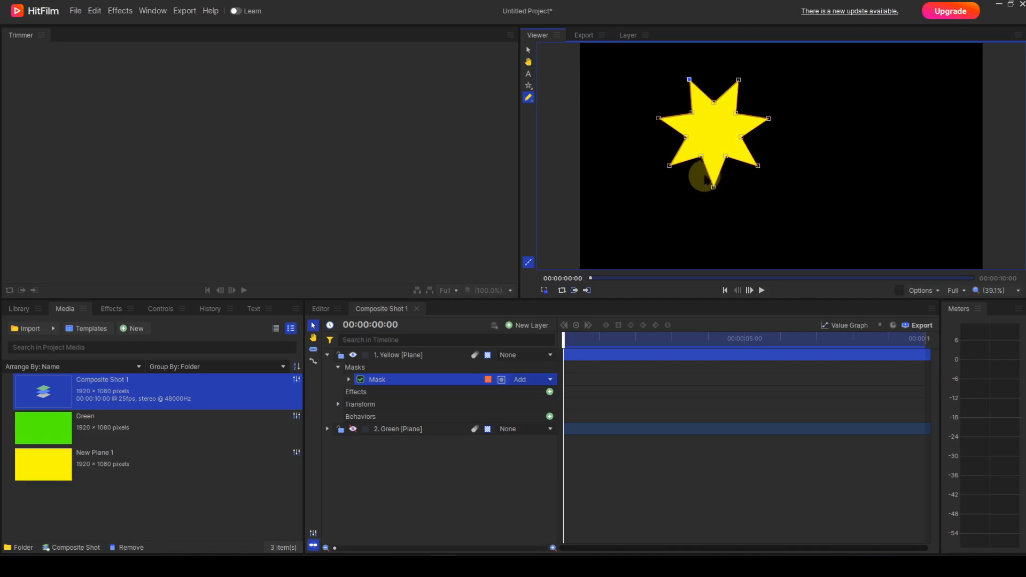
left_click_drag(677, 70, 720, 198)
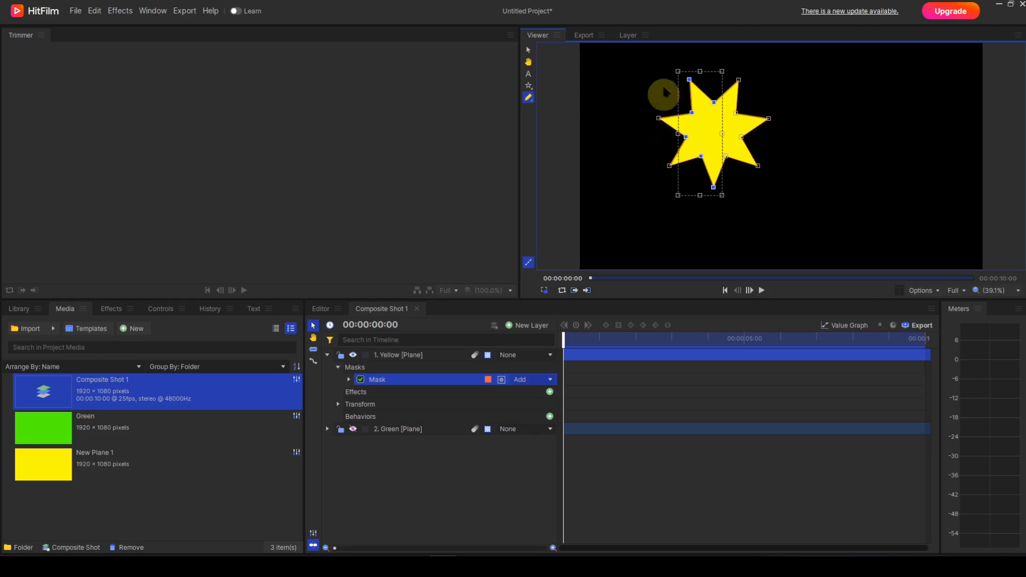
- Clear the selection, box-select the points of the star mask's upper part, and scale them about their centre
left_click(653, 70)
left_click_drag(652, 68, 743, 134)
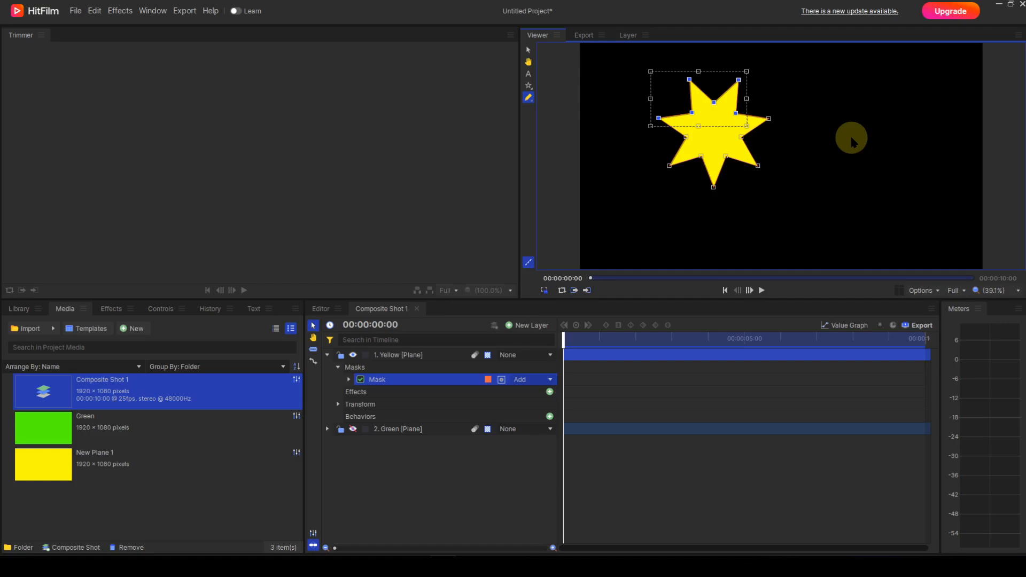
left_click_drag(748, 73, 741, 99)
mouse_move(699, 126)
left_mouse_down()
mouse_move(699, 142)
mouse_move(701, 110)
mouse_move(700, 126)
left_mouse_up()
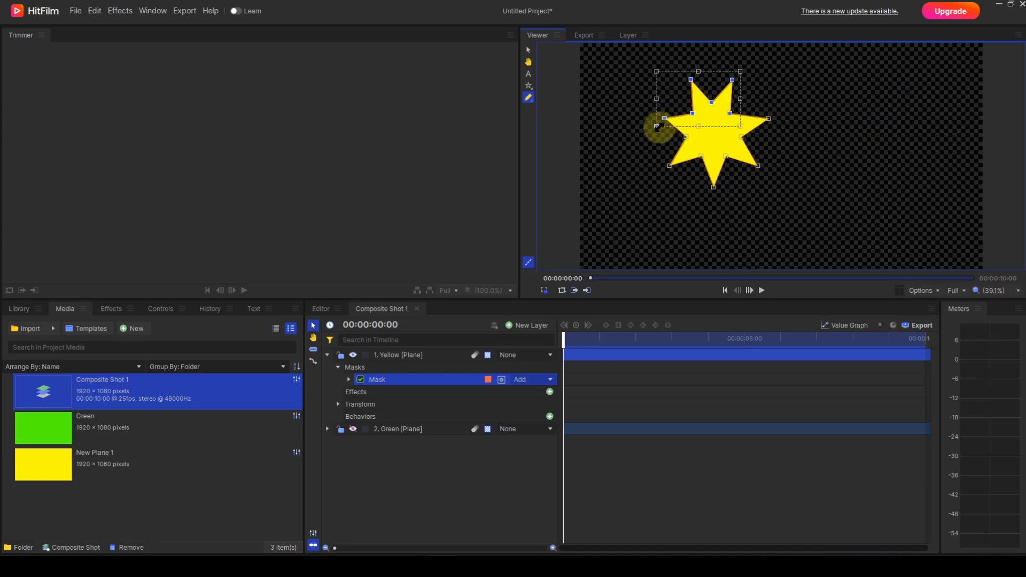
left_click_drag(657, 126, 653, 128)
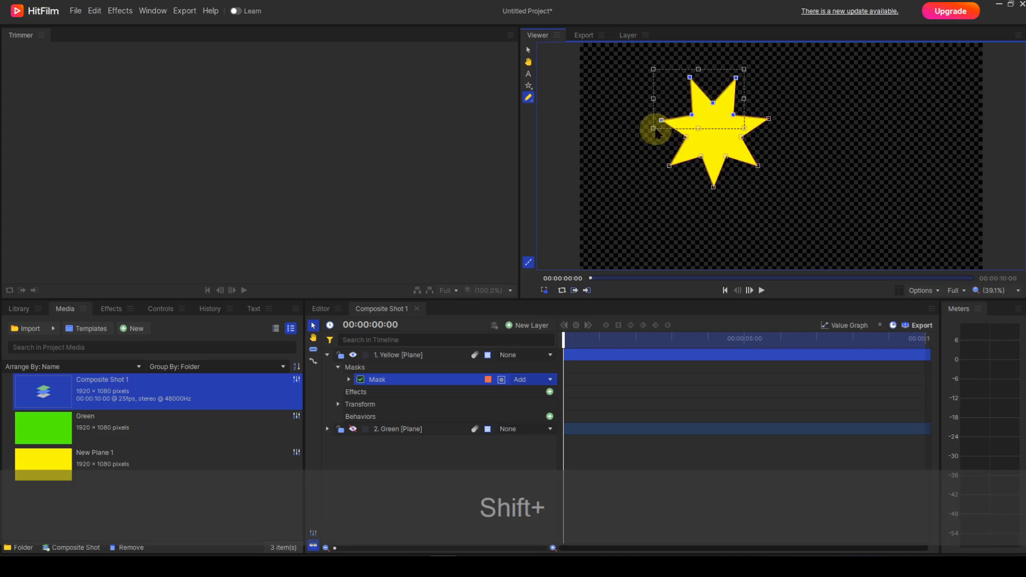
- Shrink the selected upper star points from the opposite corner, and rotate them slightly counterclockwise
key("ctrl")
mouse_move(653, 128)
left_mouse_down()
mouse_move(644, 137)
mouse_move(661, 126)
mouse_move(644, 141)
mouse_move(668, 128)
mouse_move(655, 142)
mouse_move(657, 103)
mouse_move(660, 133)
mouse_move(660, 110)
mouse_move(660, 133)
mouse_move(665, 126)
left_mouse_up()
key("alt")
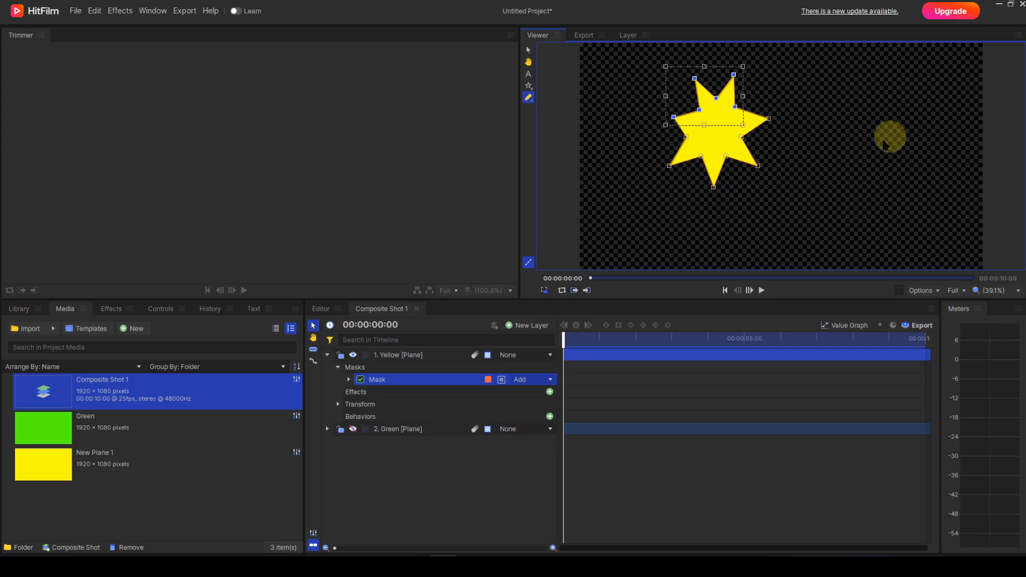
- Add a mask point on the upper edge of the star's lower-right arm, and delete that arm's tip point
left_click(749, 149)
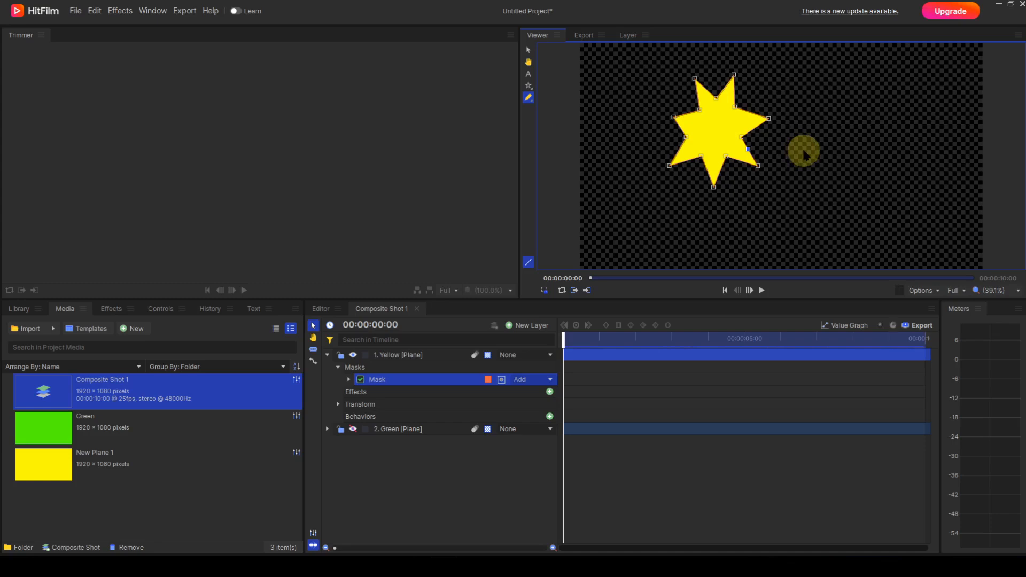
left_click(758, 166)
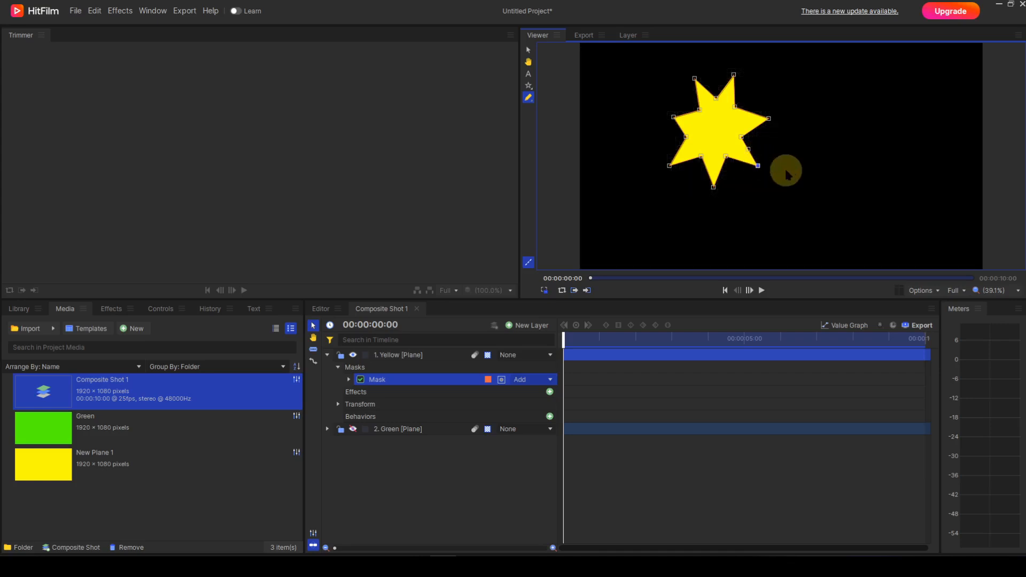
key("Delete")
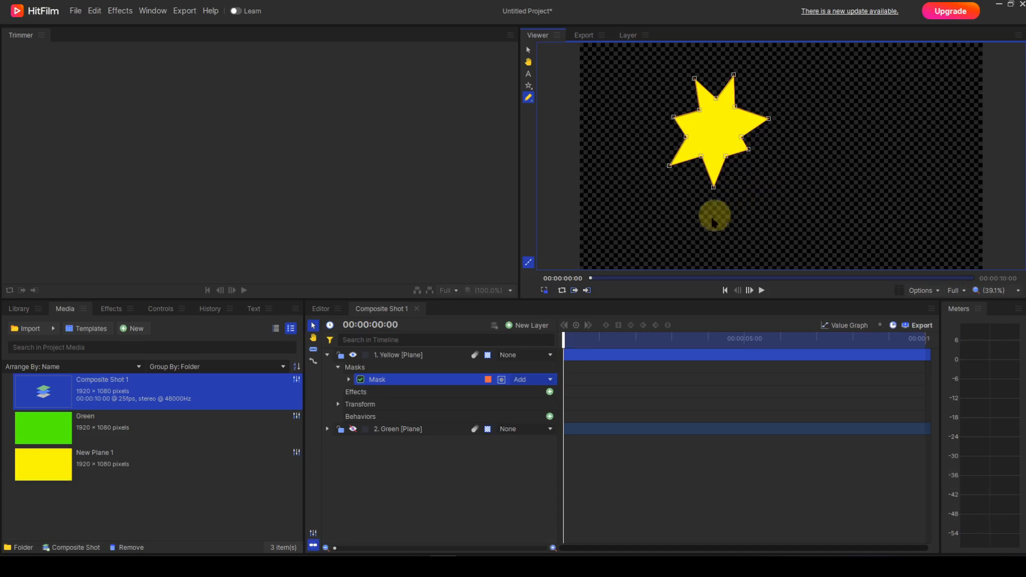
- Delete the star mask from the yellow plane and draw a closed, five-point freehand mask near the frame's centre
left_click(427, 380)
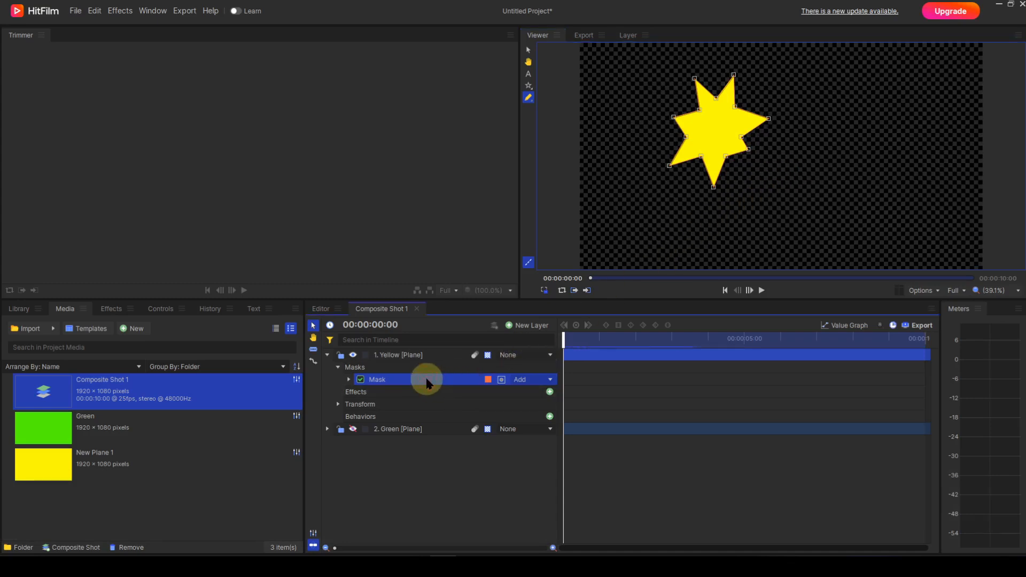
key("Delete")
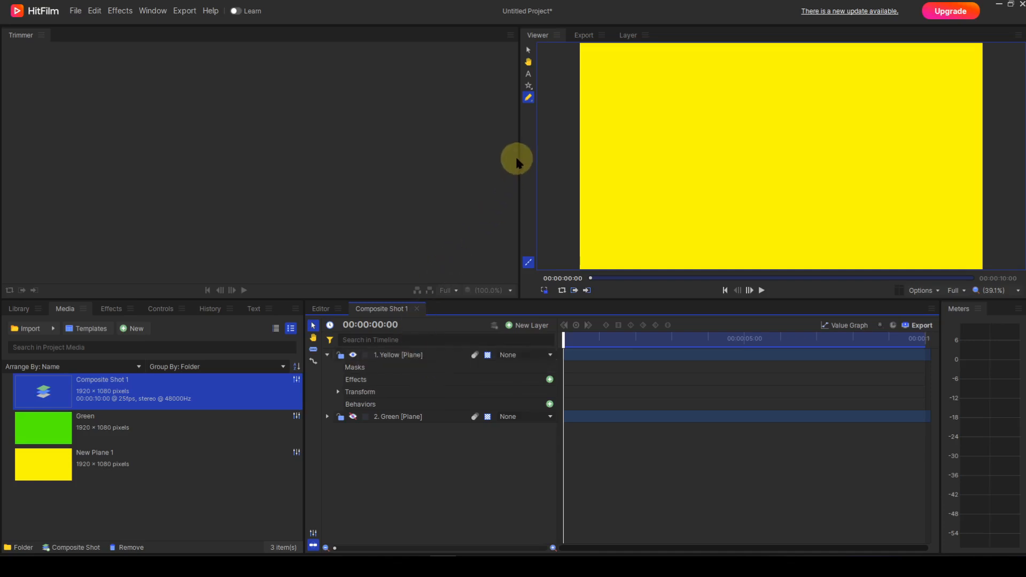
left_click(440, 356)
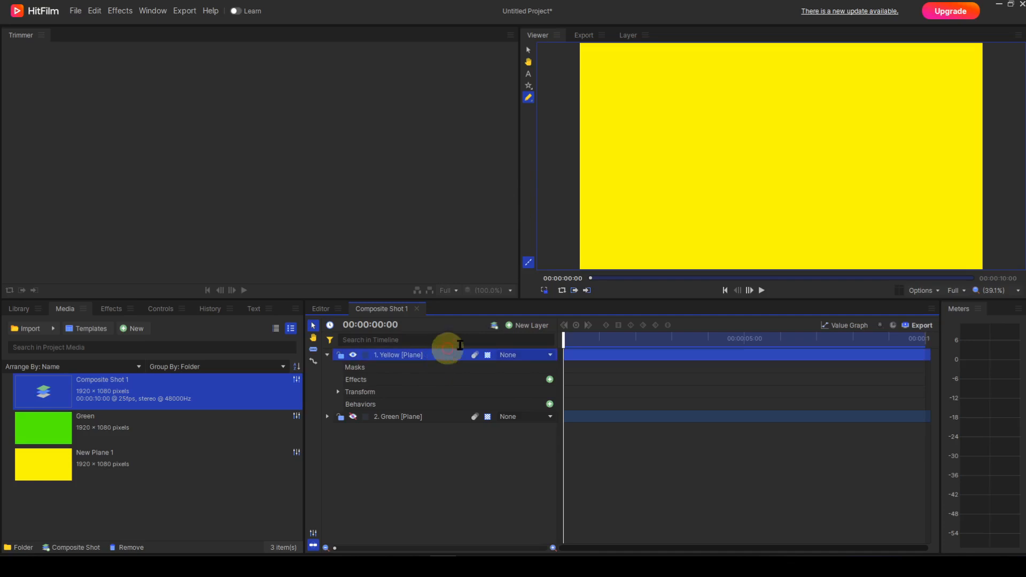
left_click(728, 136)
left_click(821, 151)
left_click(790, 213)
left_click(690, 212)
left_click(738, 162)
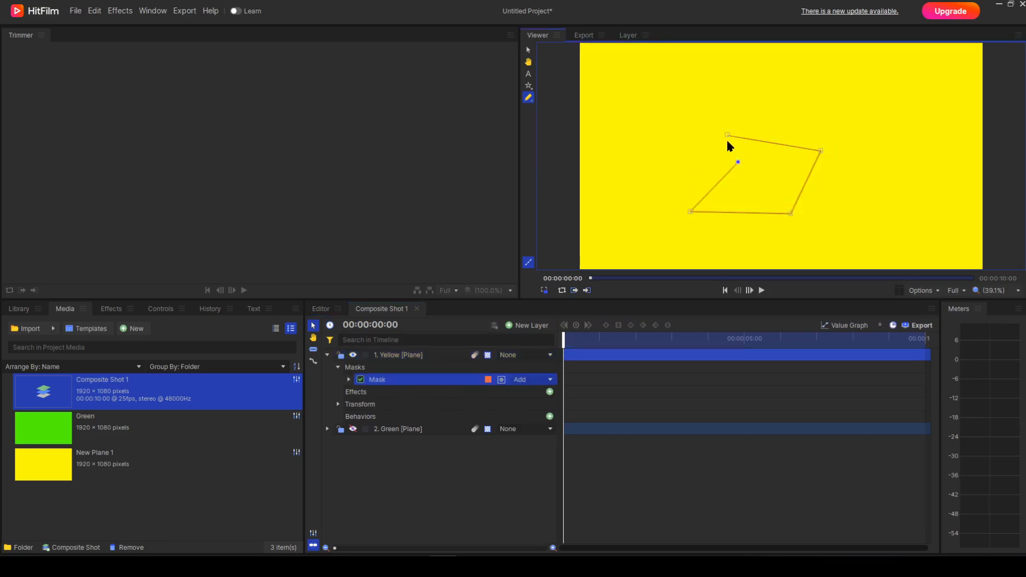
left_click(728, 135)
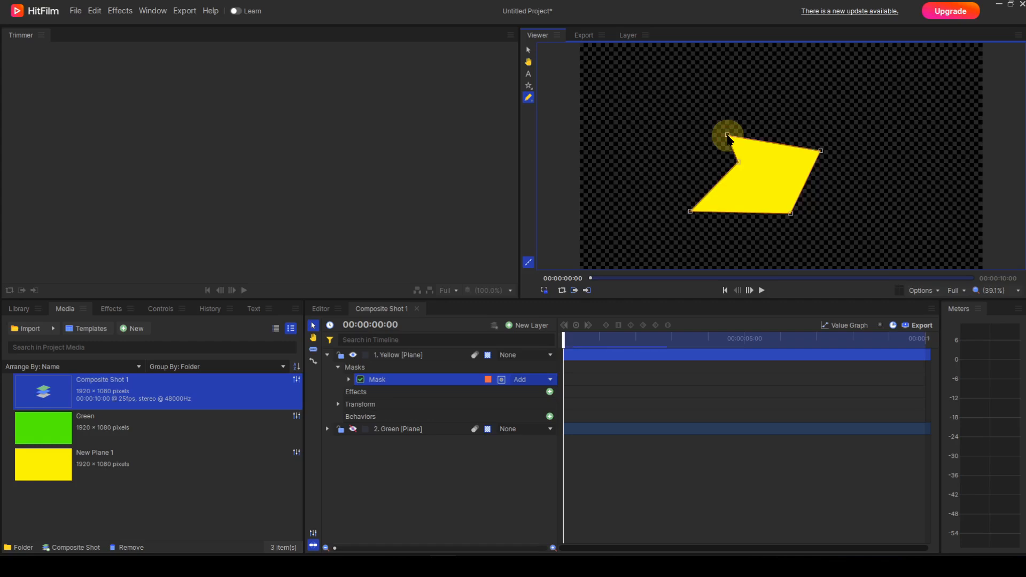
- Undo the closing of the freehand mask and close its outline with the Closed option on its upper-right point
key("ctrl+z")
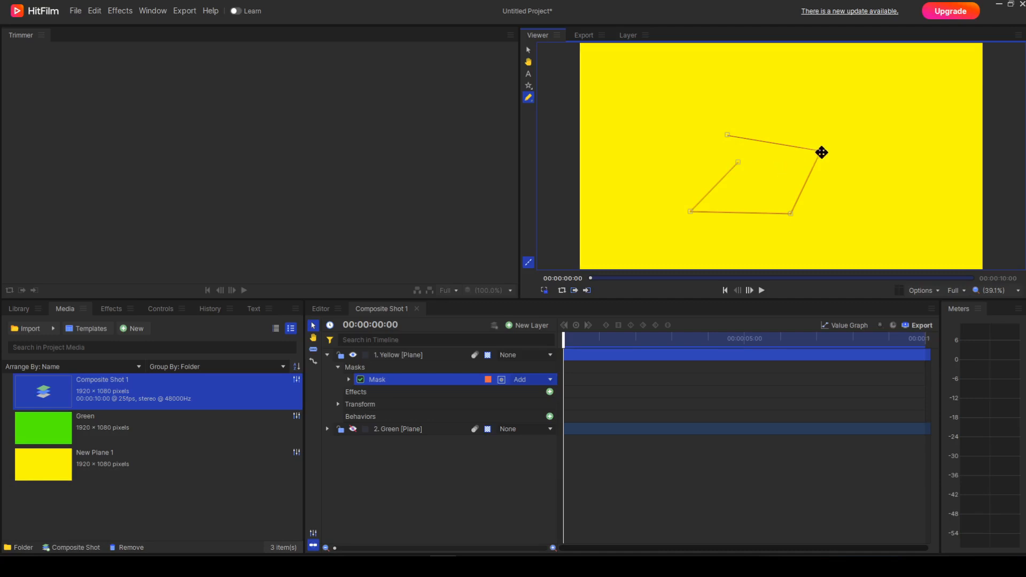
right_click(821, 152)
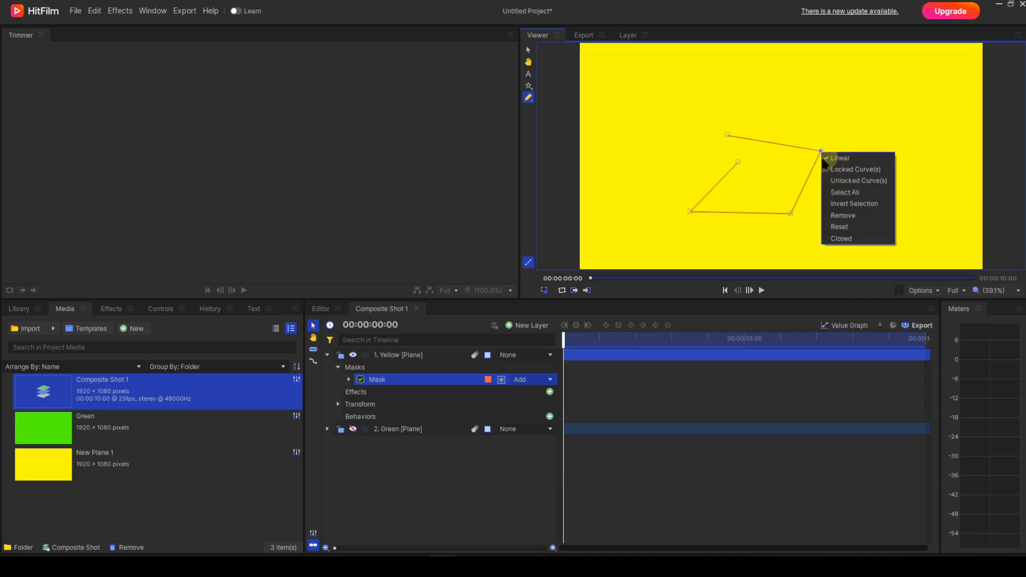
left_click(841, 239)
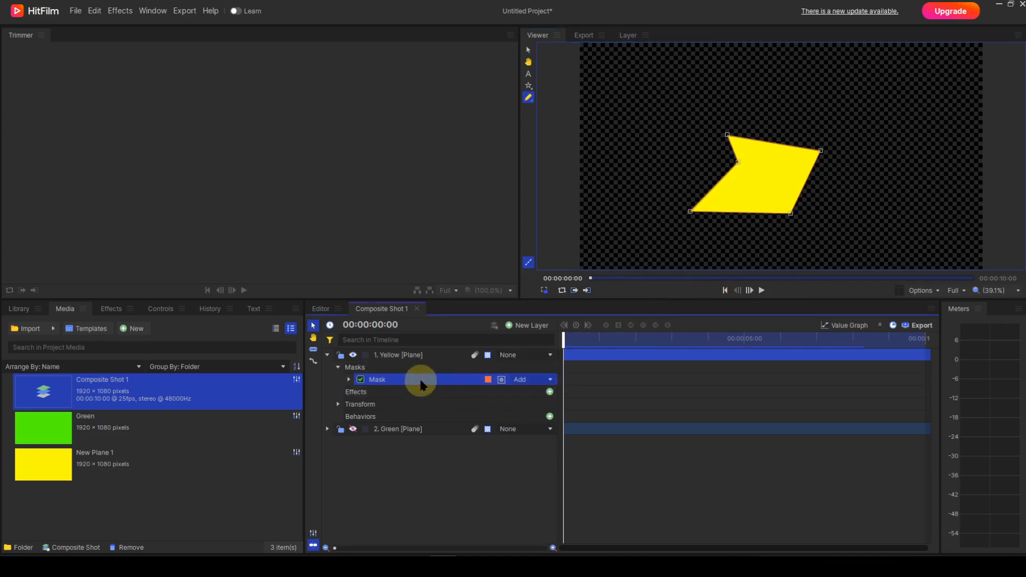
- Delete the mask and use the Freehand Path tool to draw an open, five-point path on the yellow plane
key("Delete")
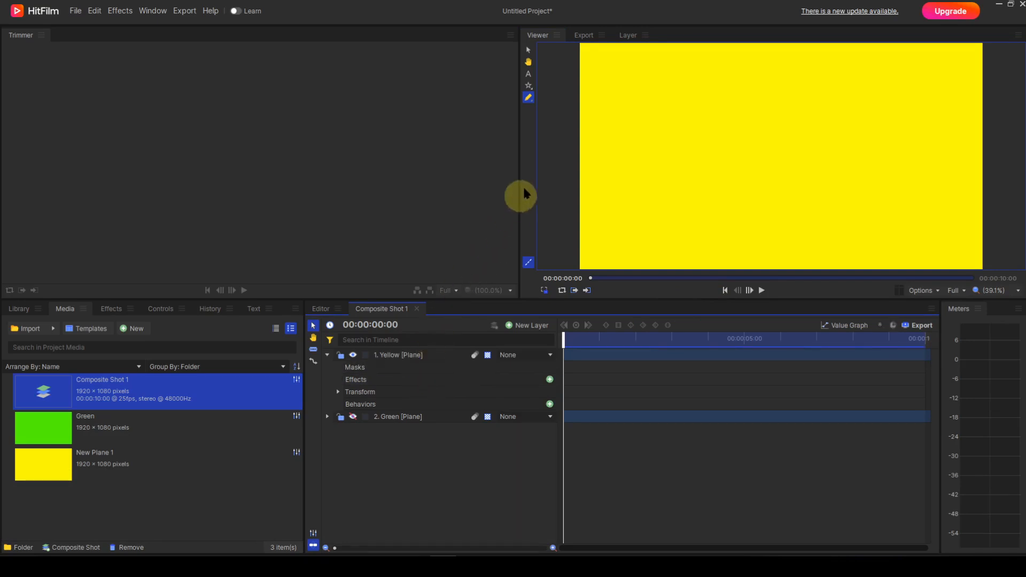
left_click(531, 100)
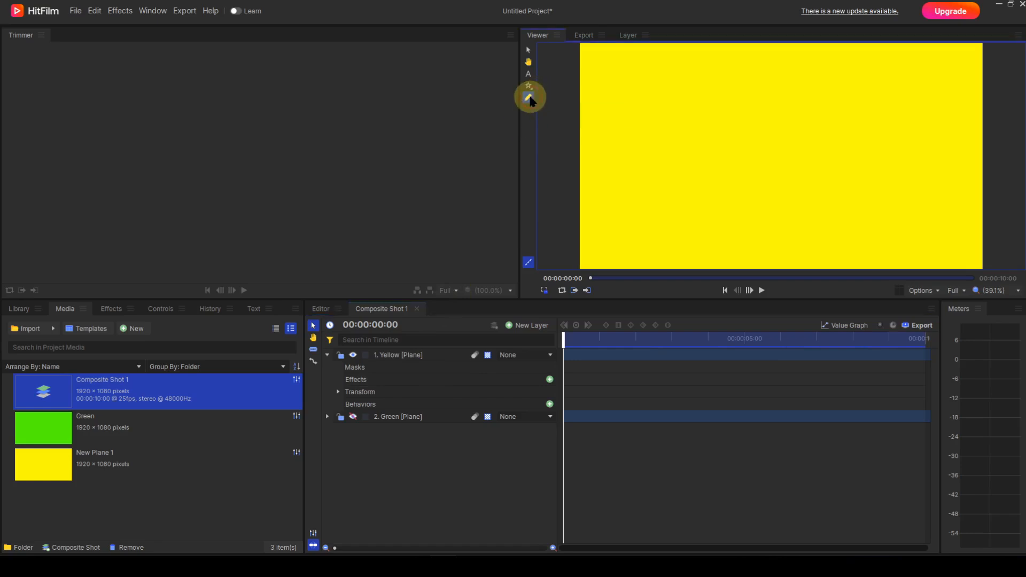
left_click(530, 100)
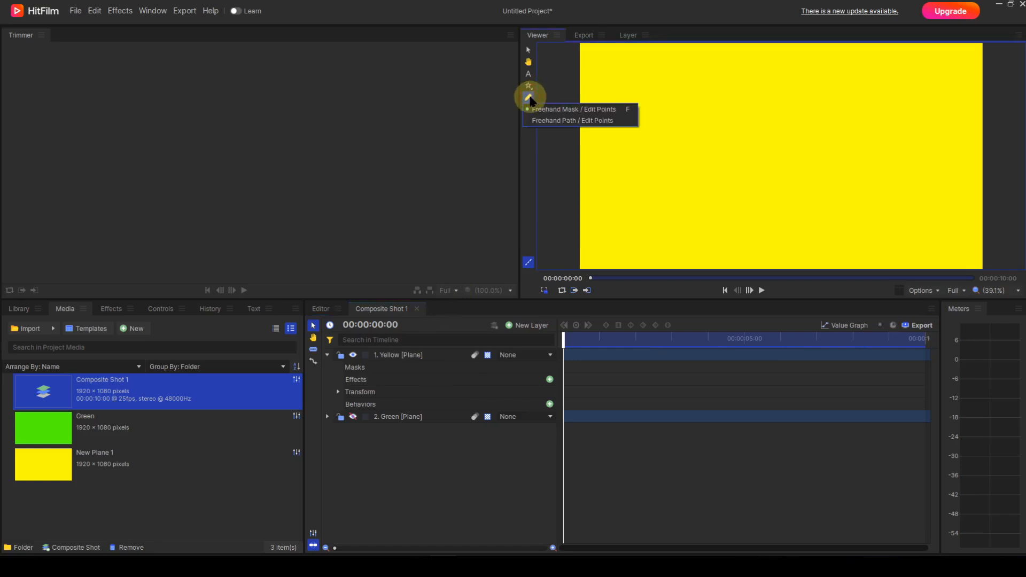
left_click(529, 122)
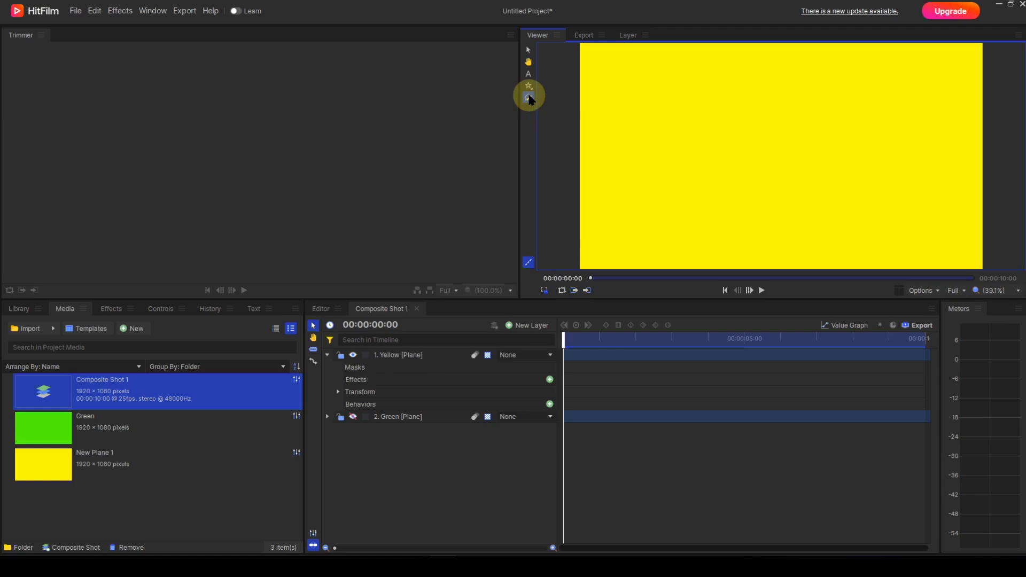
left_click(722, 145)
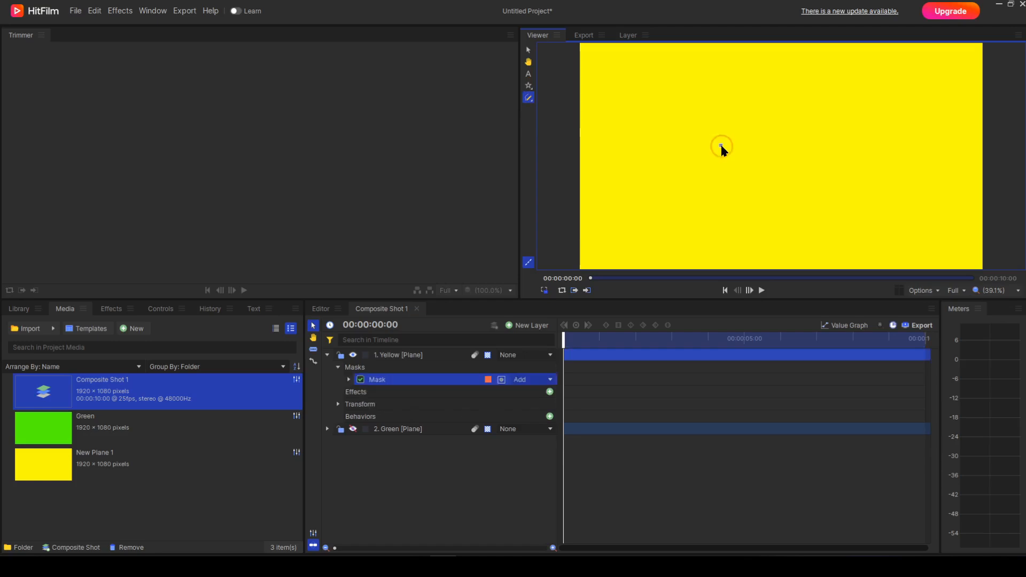
left_click(838, 152)
left_click(823, 209)
left_click(729, 206)
left_click(688, 163)
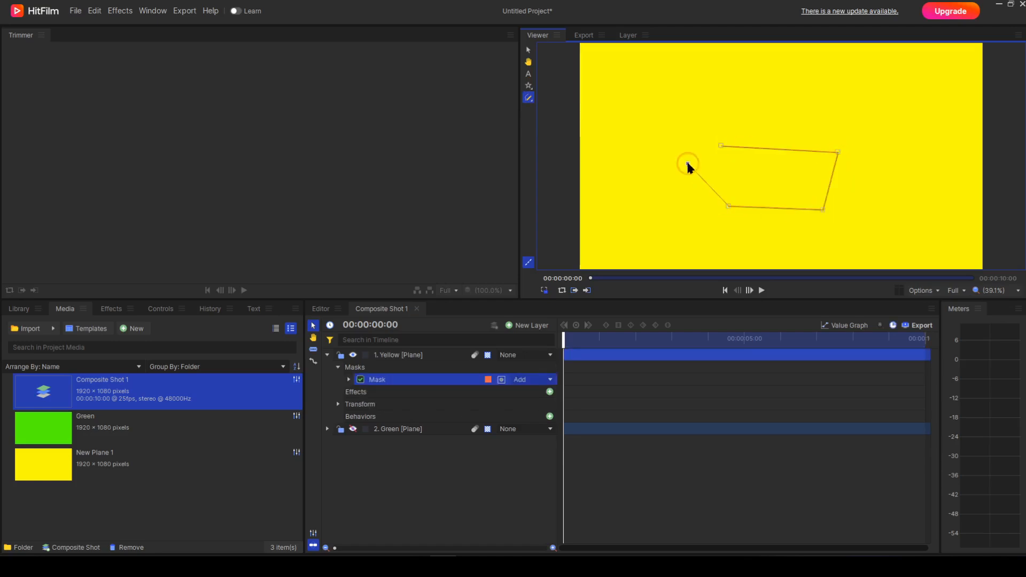
- Try to join the path at its starting point, and close it with the Closed option on its leftmost point
left_click(722, 146)
right_click(688, 163)
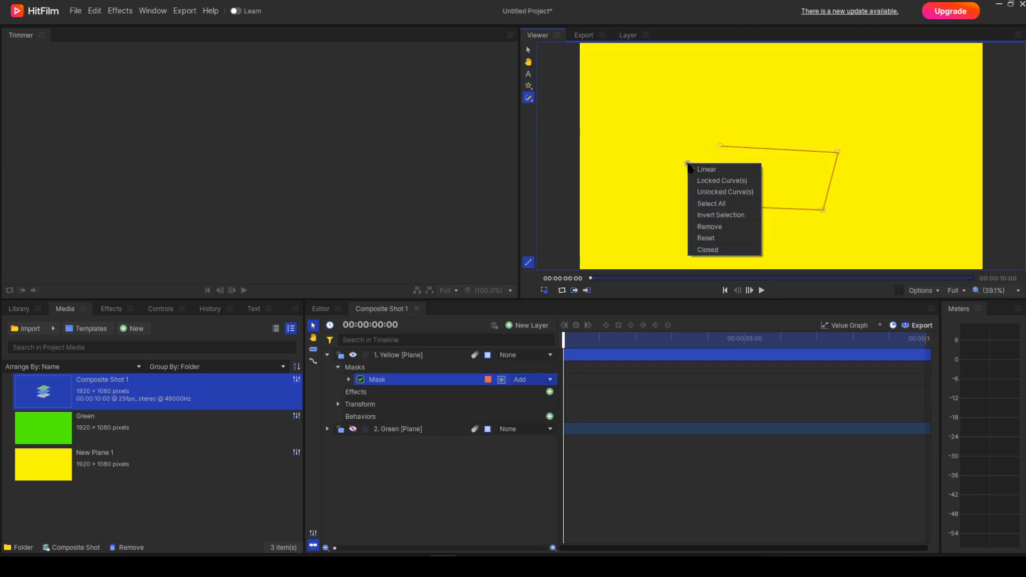
left_click(700, 250)
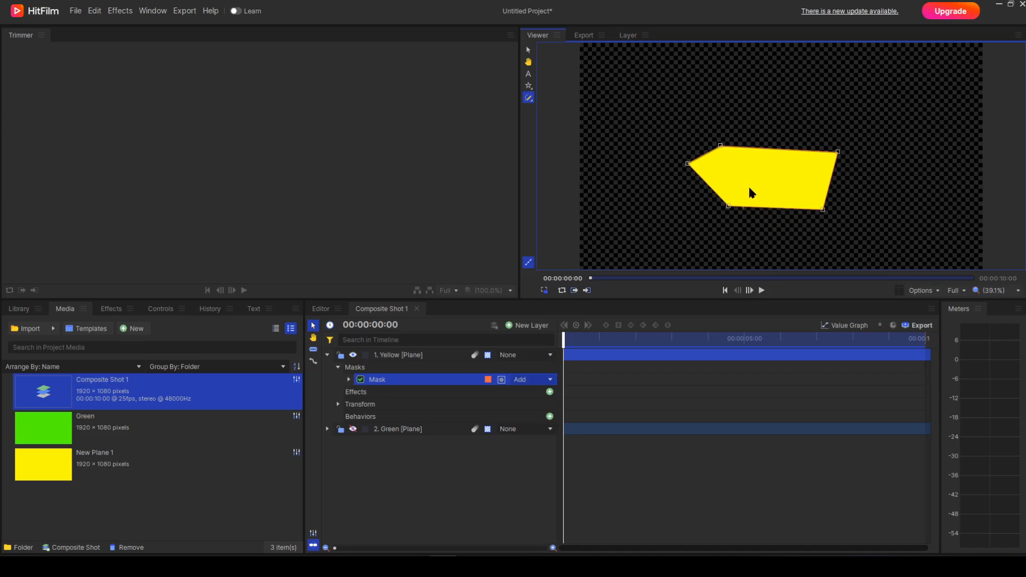
- Reopen the path by turning off the Closed option on its upper-right point
left_click(838, 152)
right_click(838, 152)
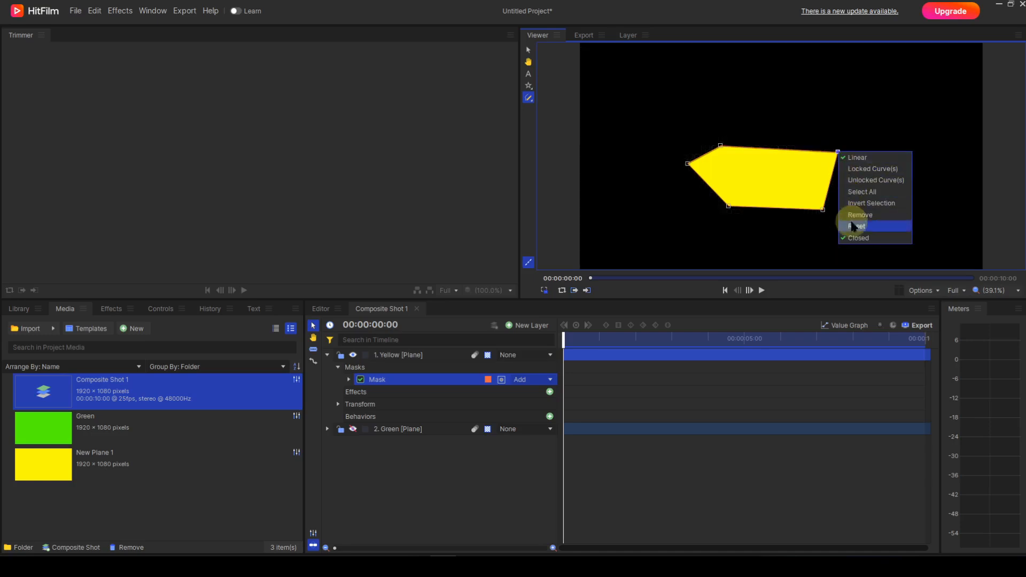
left_click(846, 240)
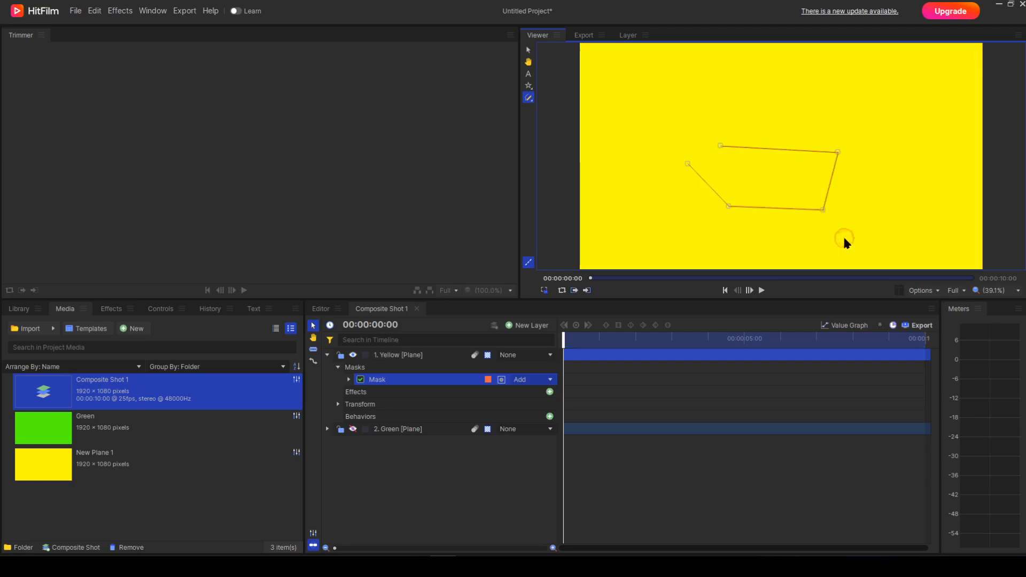